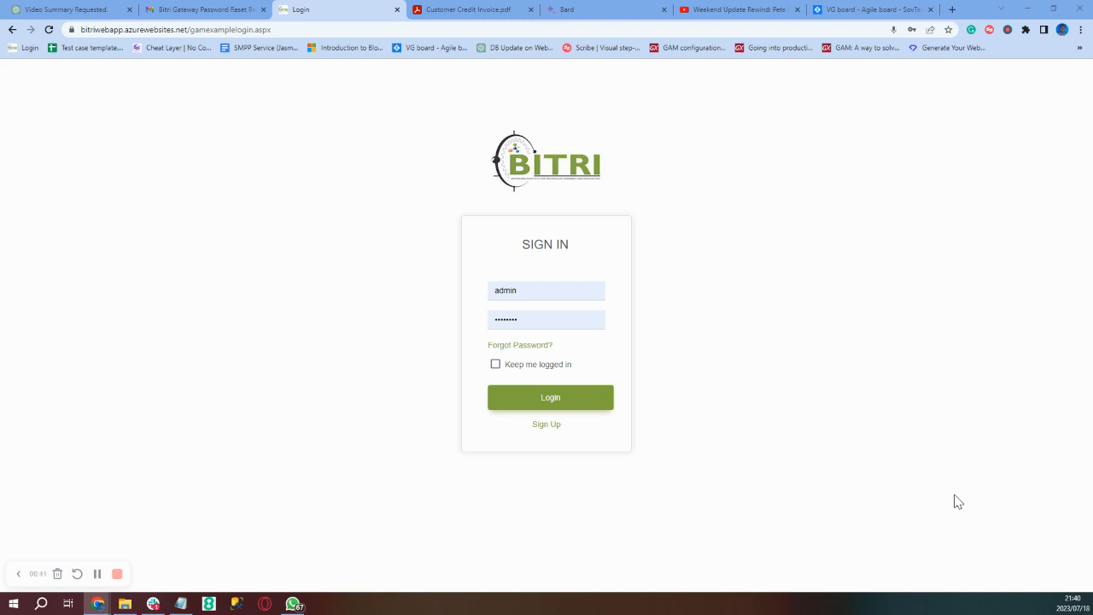
Sign in to the gateway as administrator and open the back office list of banks
left_click(562, 401)
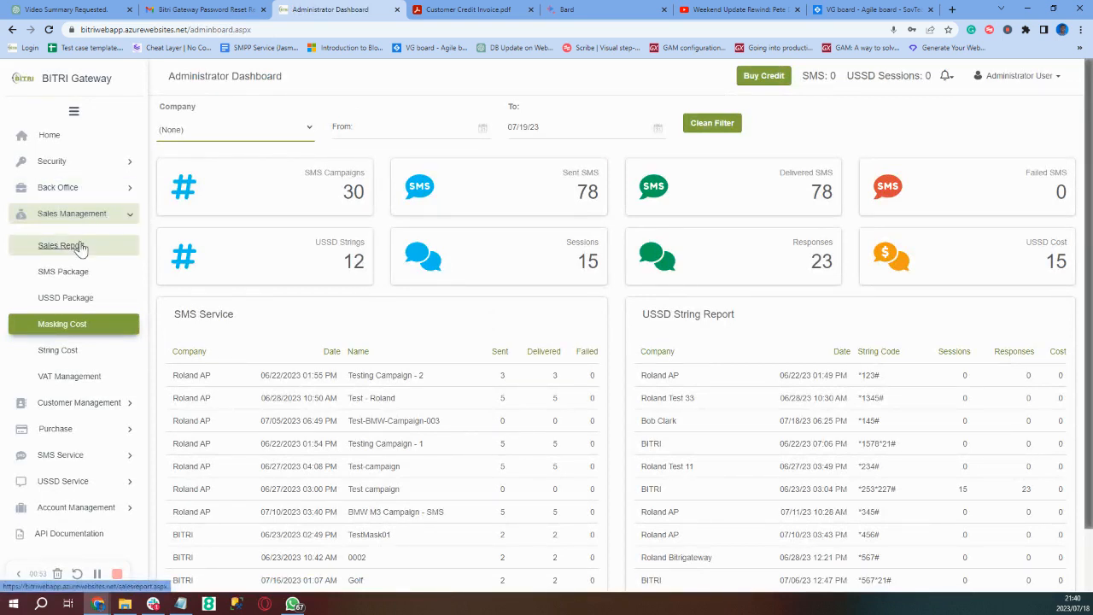
left_click(124, 215)
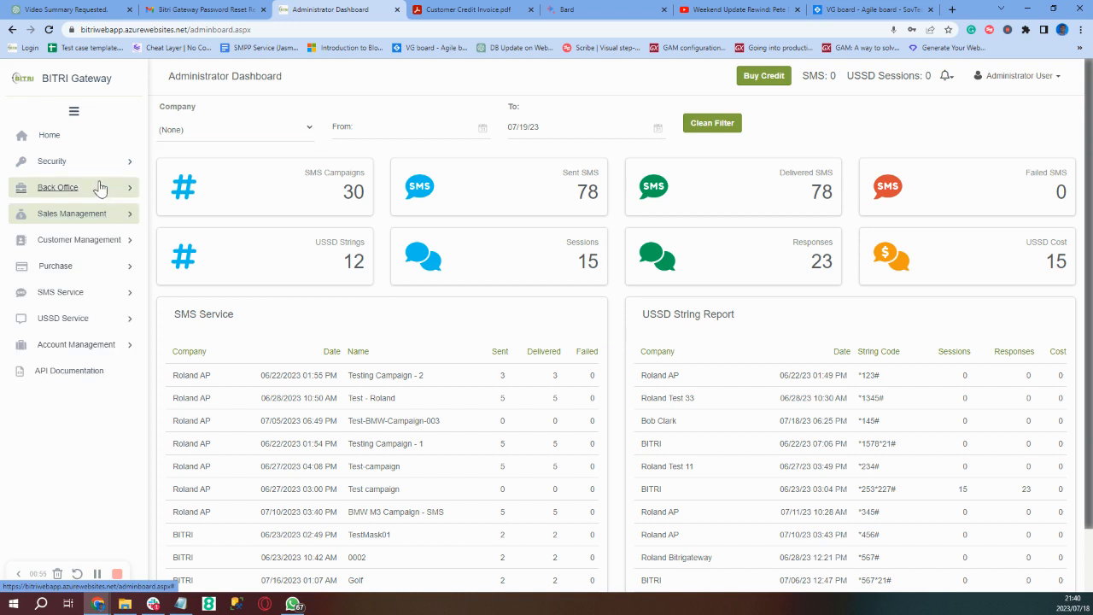
left_click(99, 188)
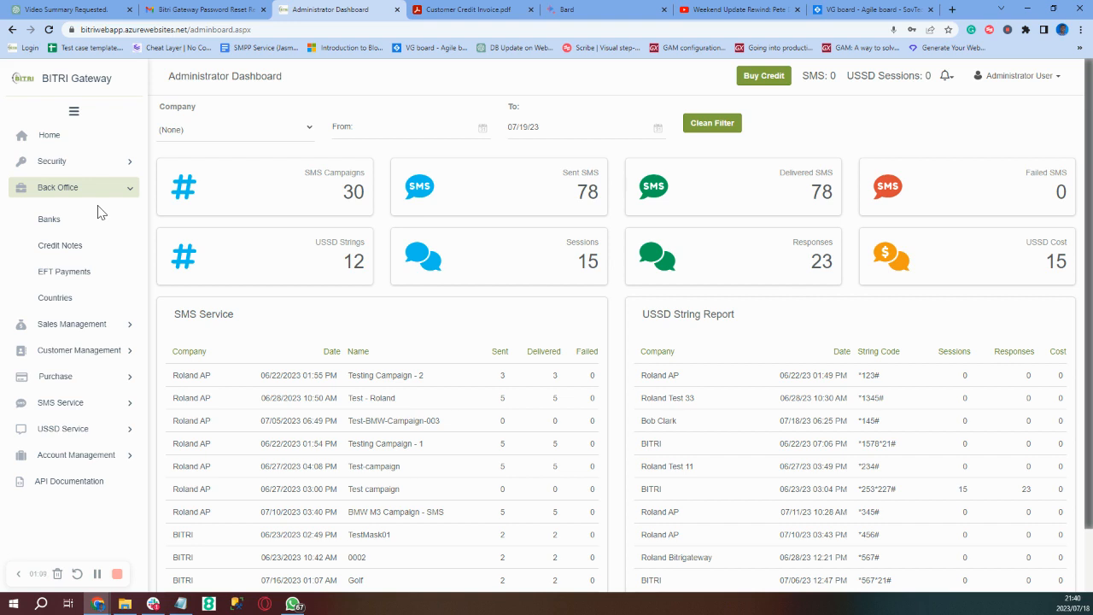
left_click(34, 225)
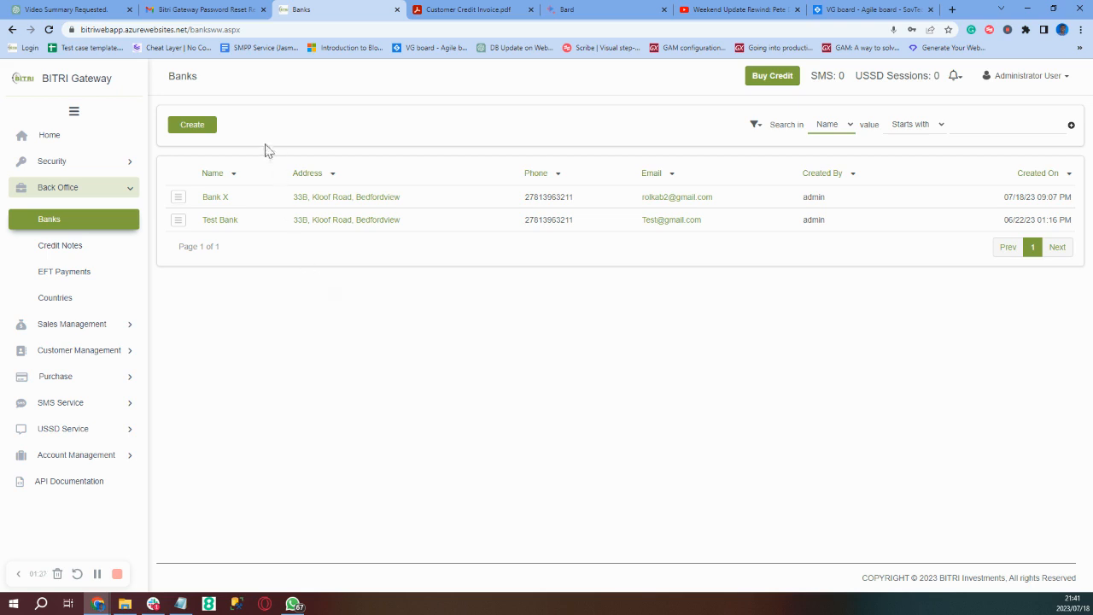
Start a new bank record and enter Bank Z as its name
left_click(195, 128)
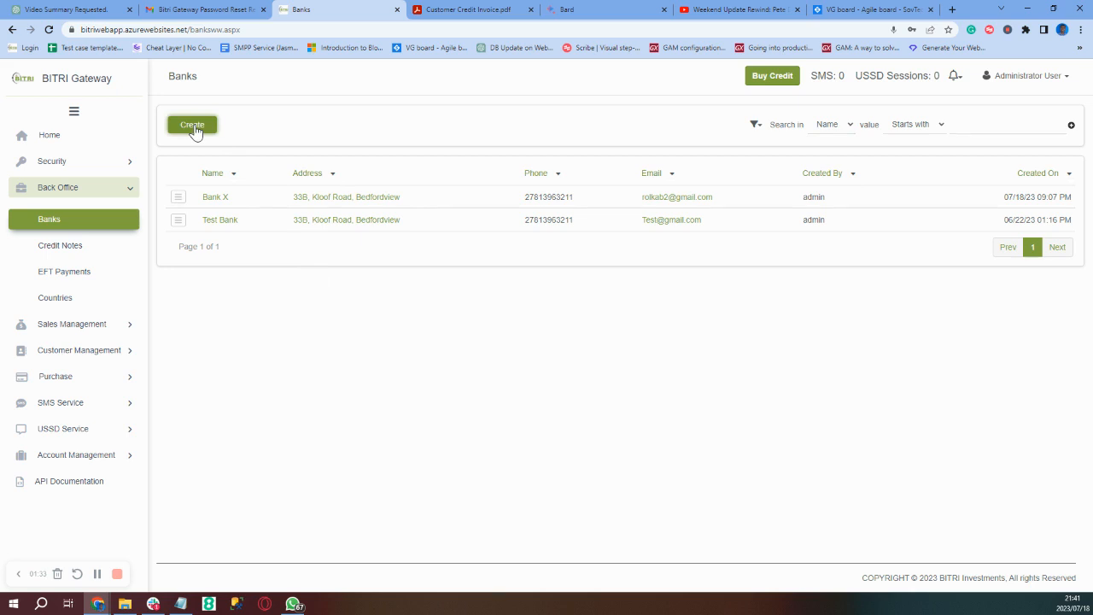
type("bank Z")
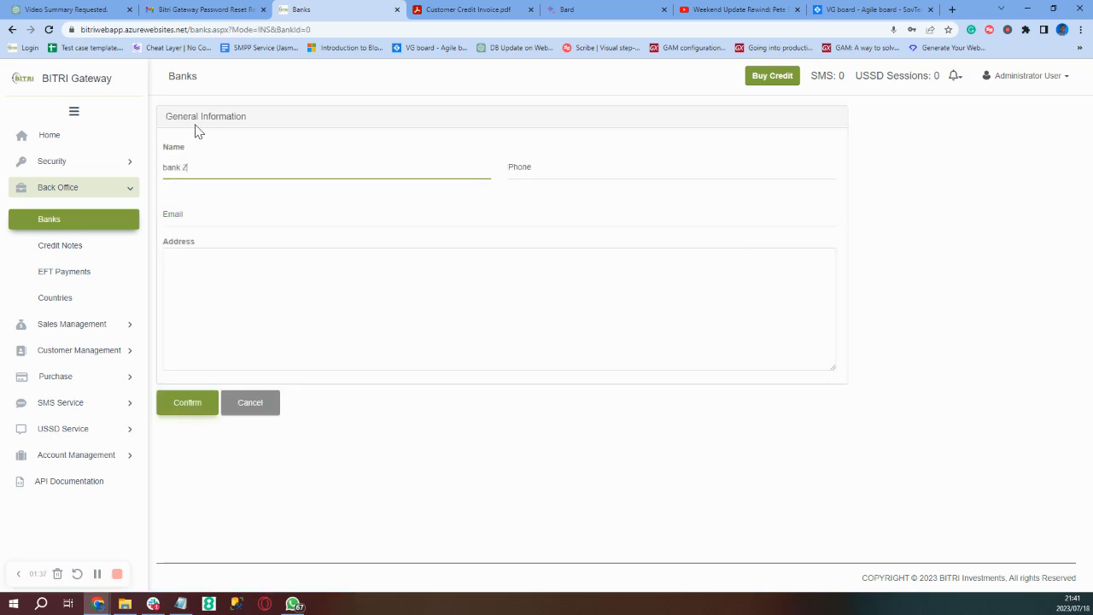
left_click(167, 168)
key("BackSpace")
type("B")
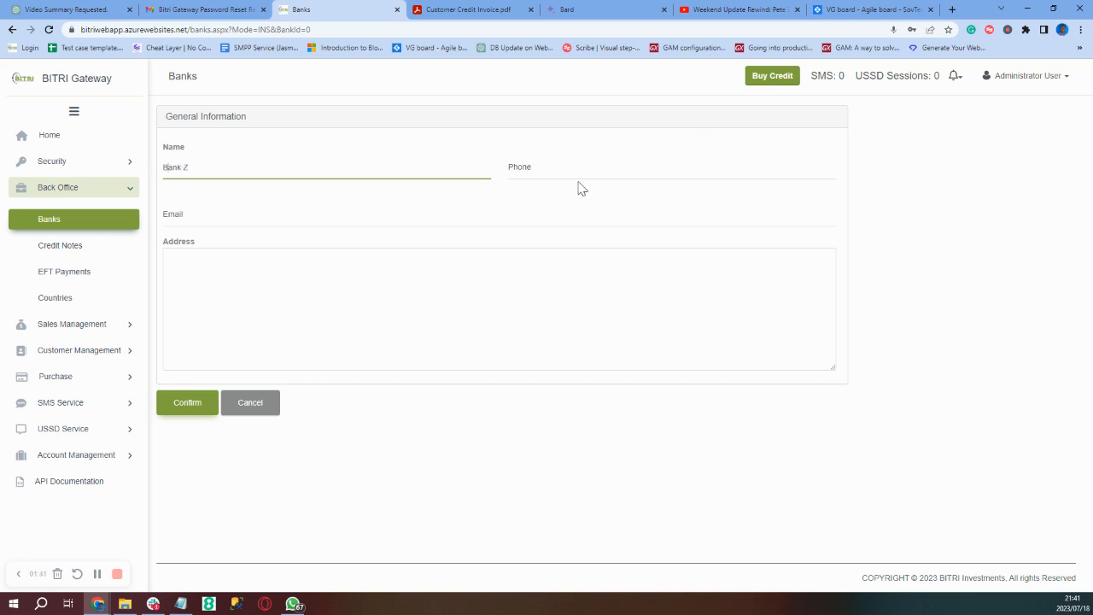
Fill in the bank's contact details from a saved autofill entry and give the phone number the country prefix 27
left_click(566, 166)
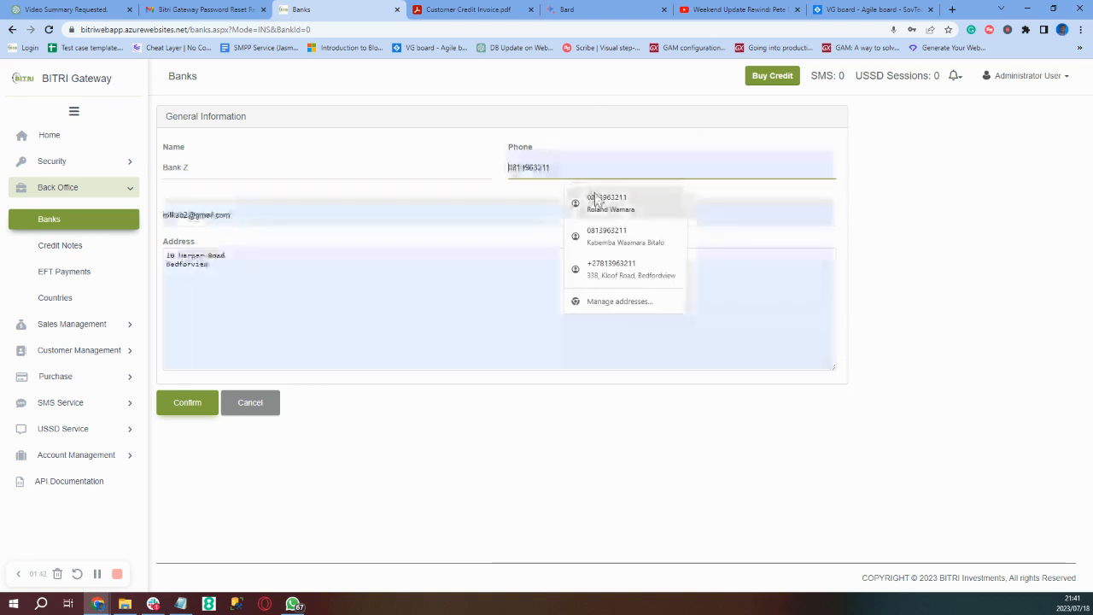
left_click(596, 200)
left_click(514, 170)
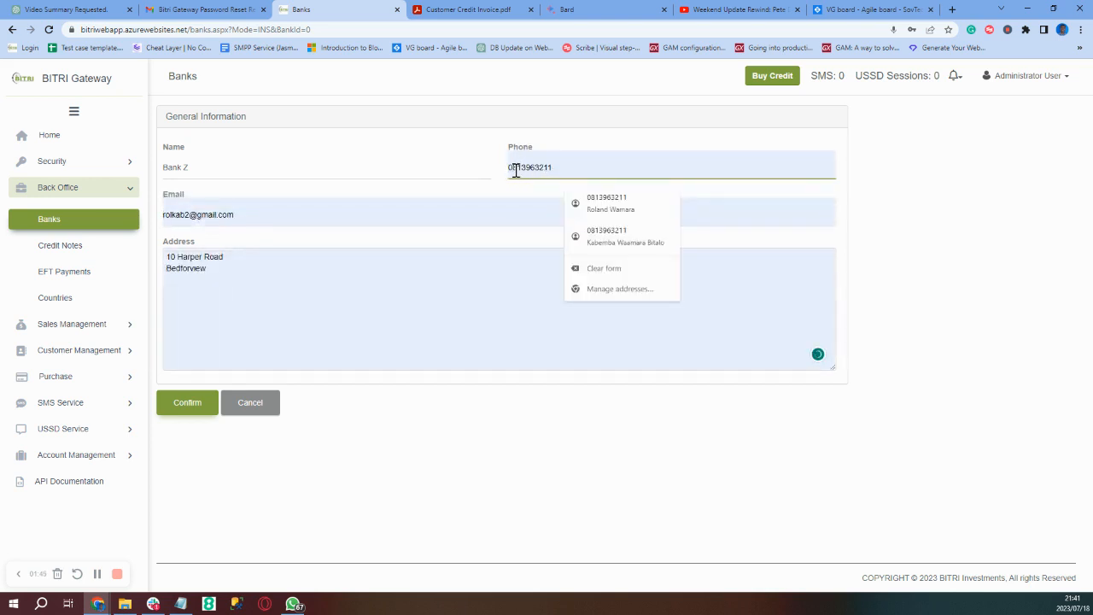
key("BackSpace")
type("27")
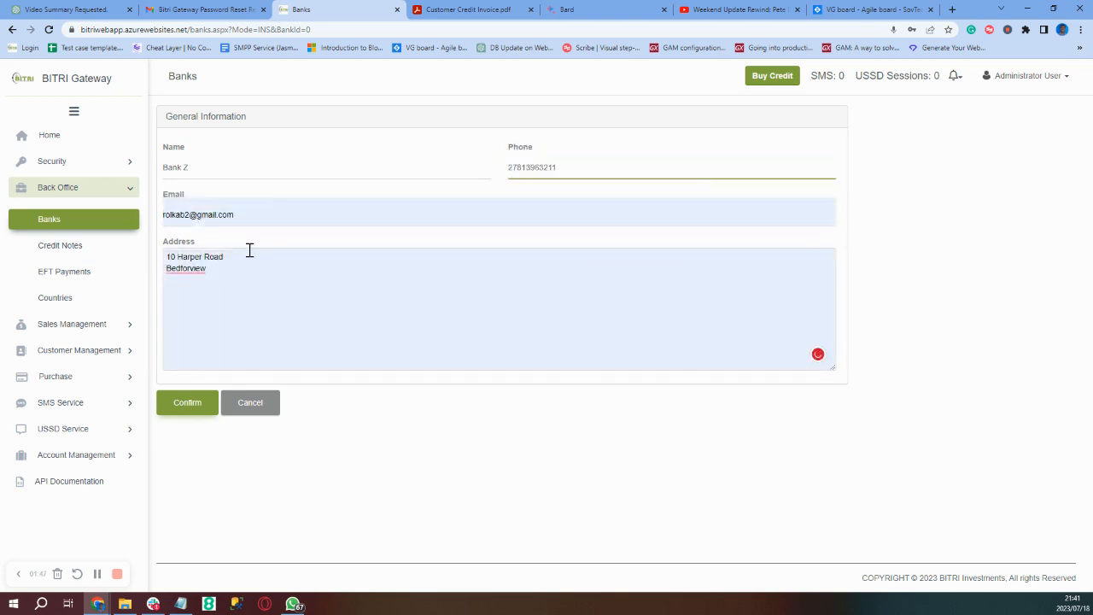
Replace the bank's address with the saved single-line version and change the street name in it
mouse_move(197, 267)
left_click(203, 256)
key("ctrl+a")
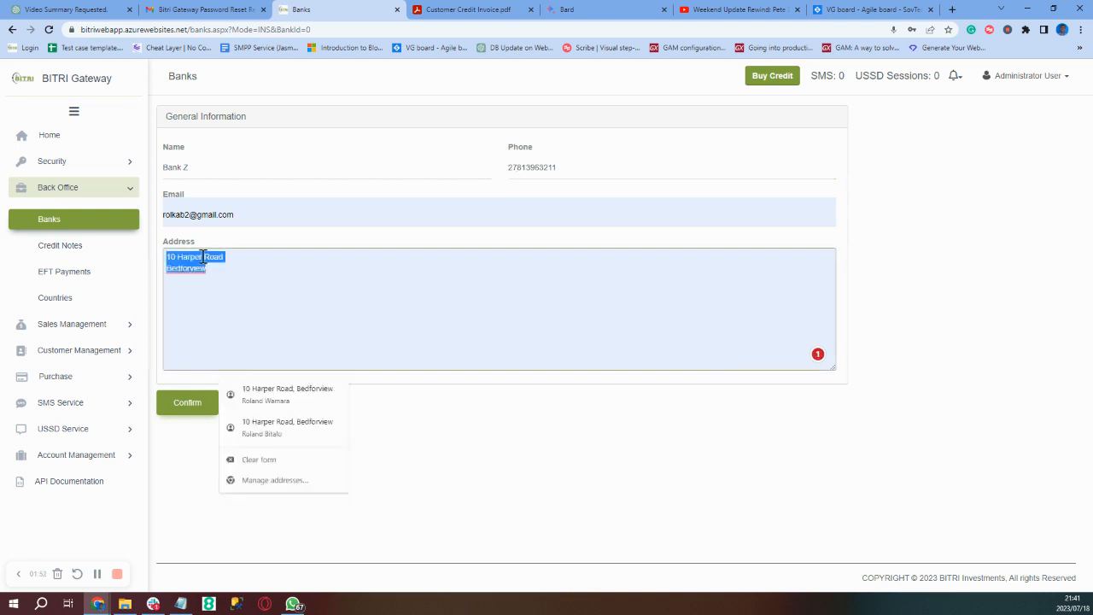
left_click(276, 438)
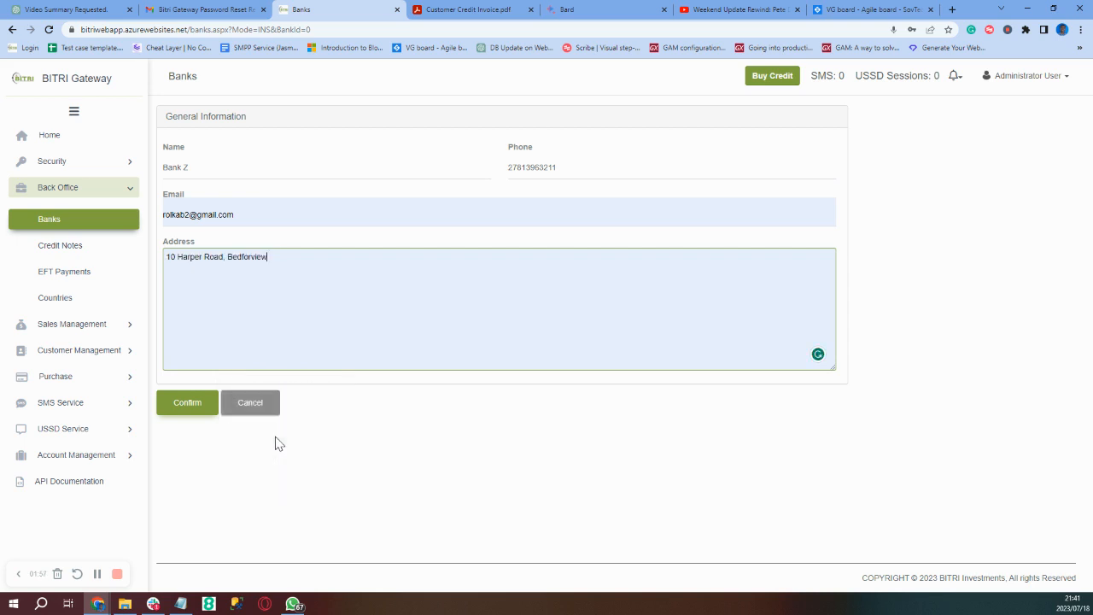
left_click(202, 257)
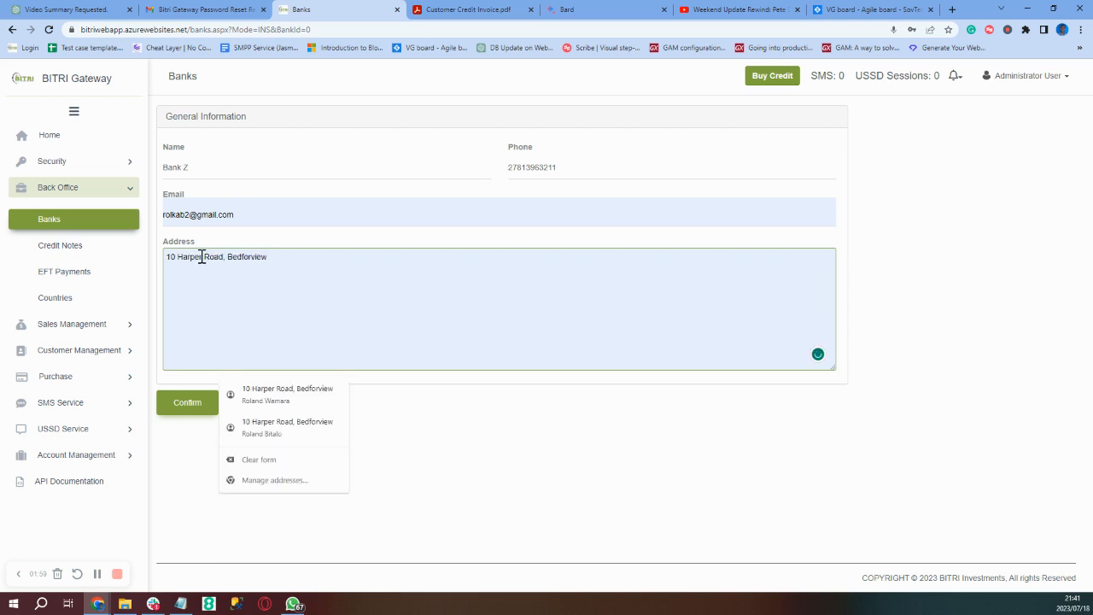
key("BackSpace")
key("BackSpace")
key("BackSpace")
key("BackSpace")
key("BackSpace")
key("BackSpace")
type("bridge")
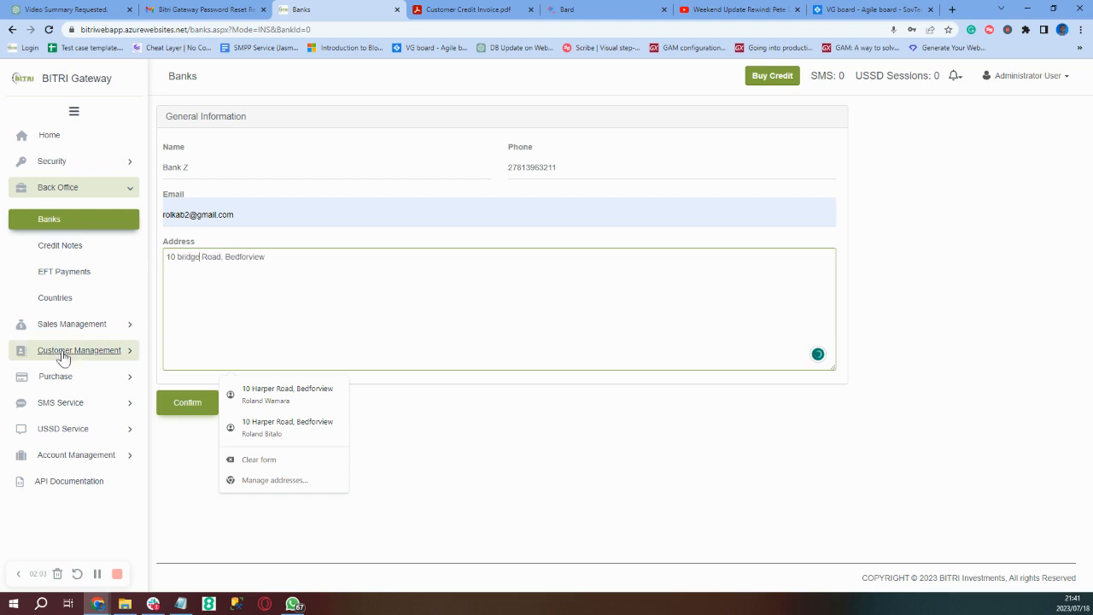
Save the new bank record and view its EFT payments
left_click(171, 413)
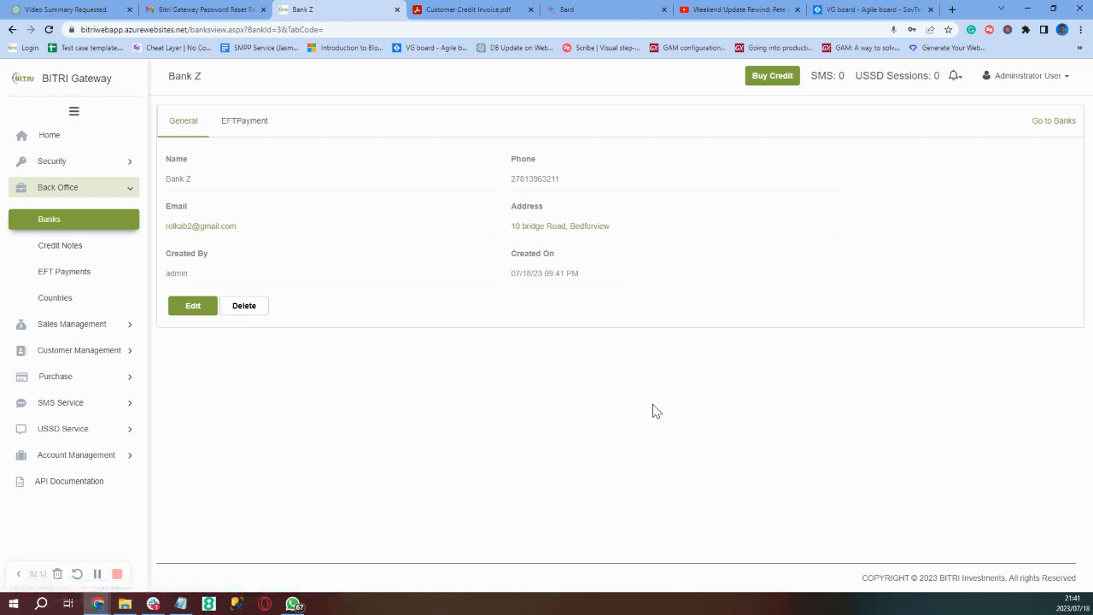
left_click(247, 126)
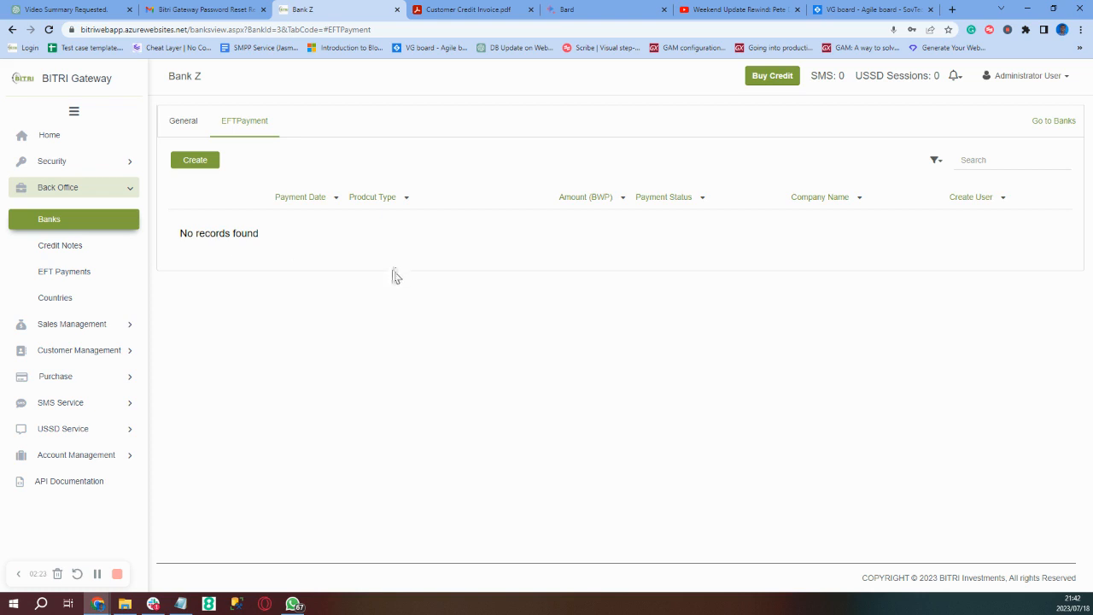
Start a new credit note with product type SMS Credit and payment due date 07/19/23
left_click(70, 249)
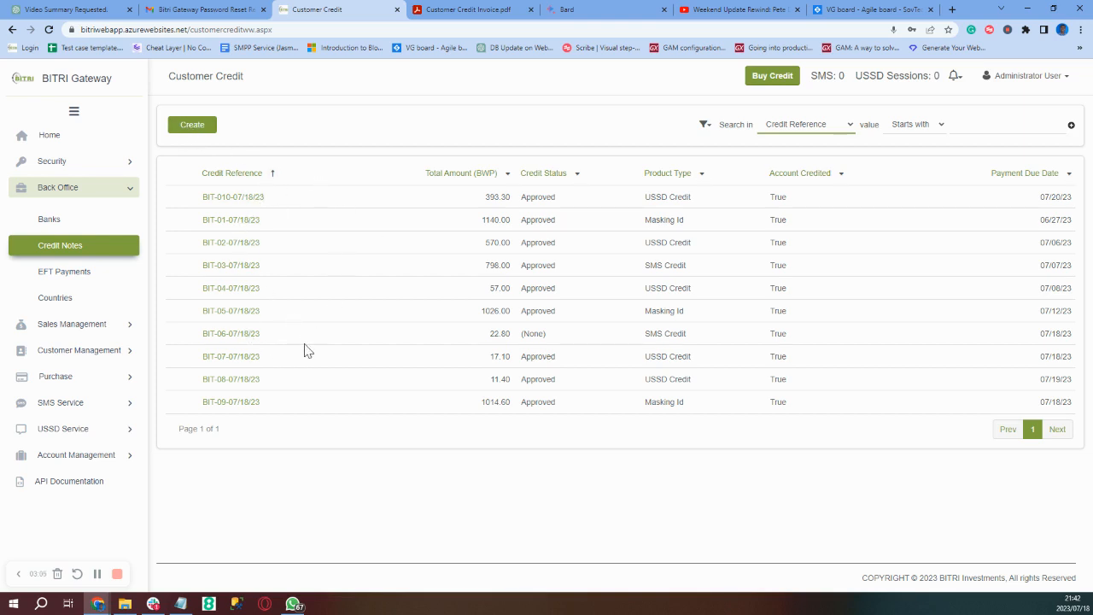
left_click(186, 136)
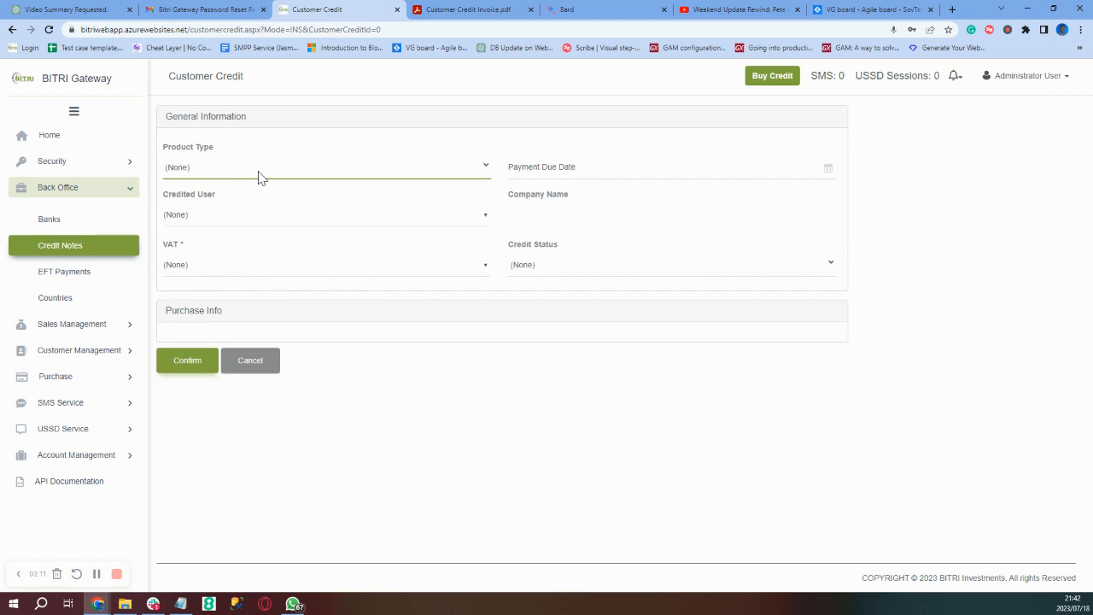
left_click(261, 176)
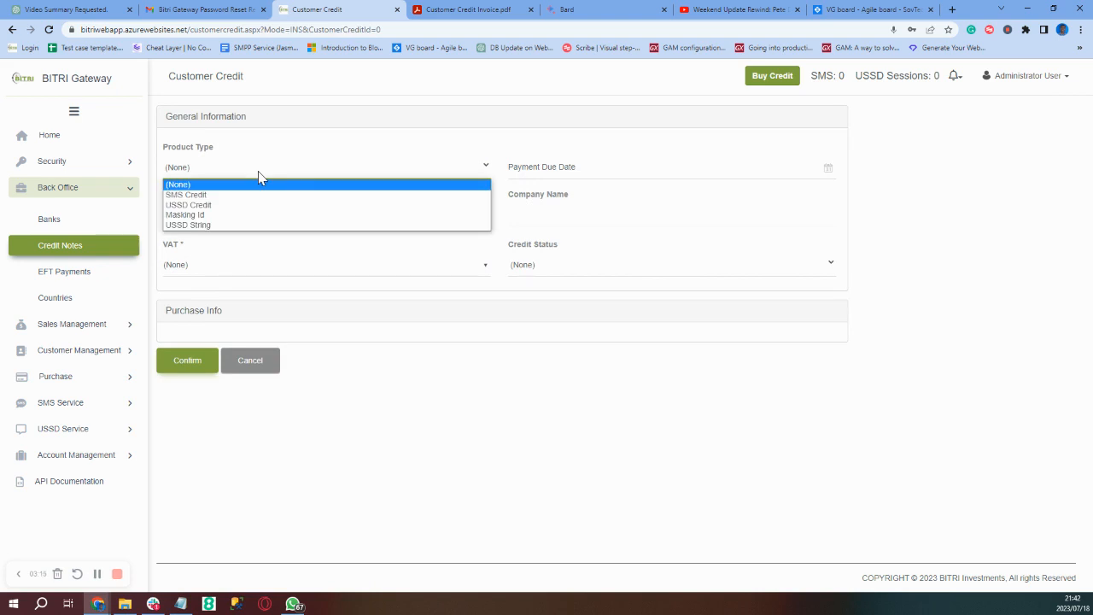
left_click(200, 197)
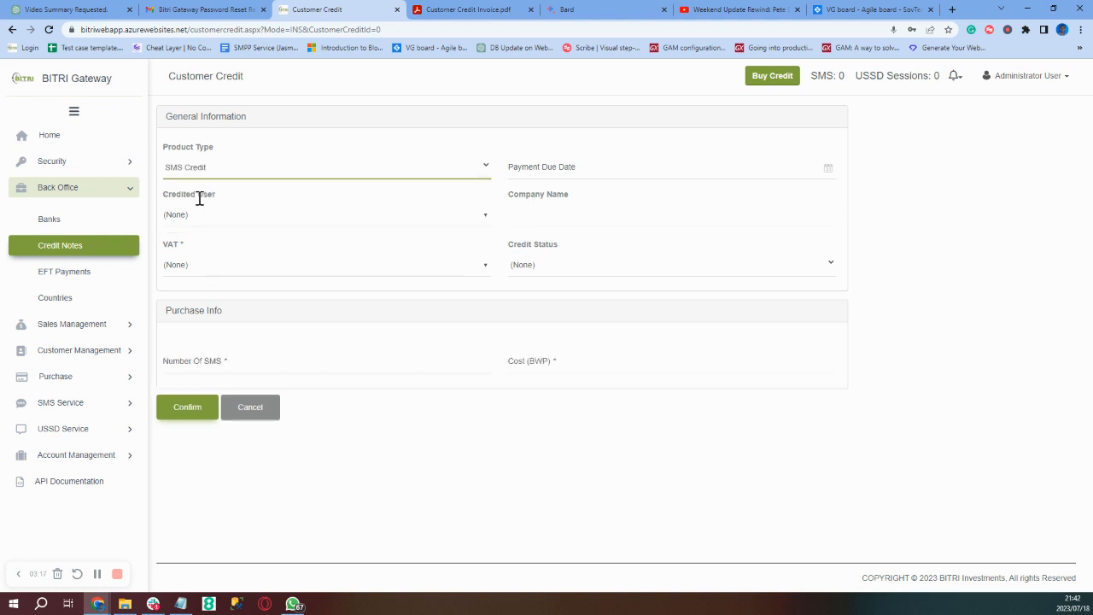
left_click(573, 172)
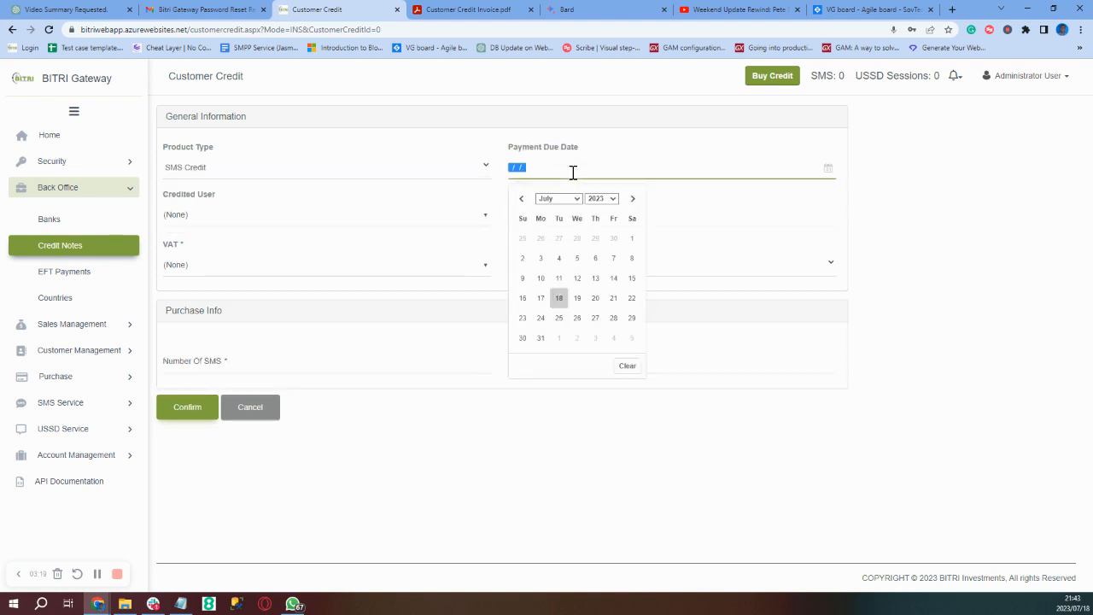
left_click(578, 307)
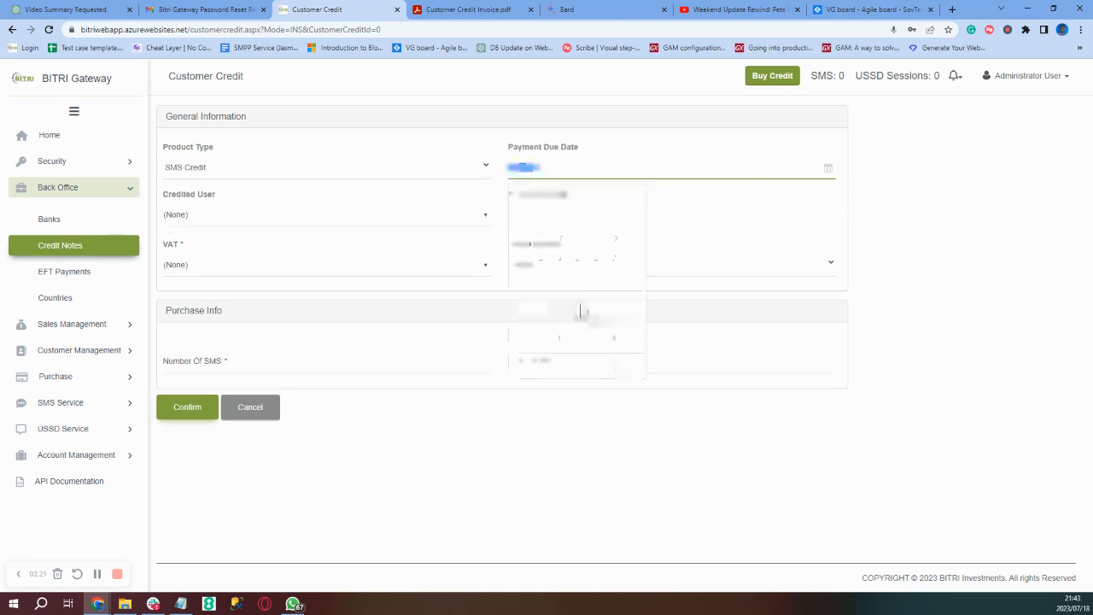
Choose the customer's e-mail as credited user, set VAT to Botswana - 14.00% and the credit status to Approved
left_click(253, 211)
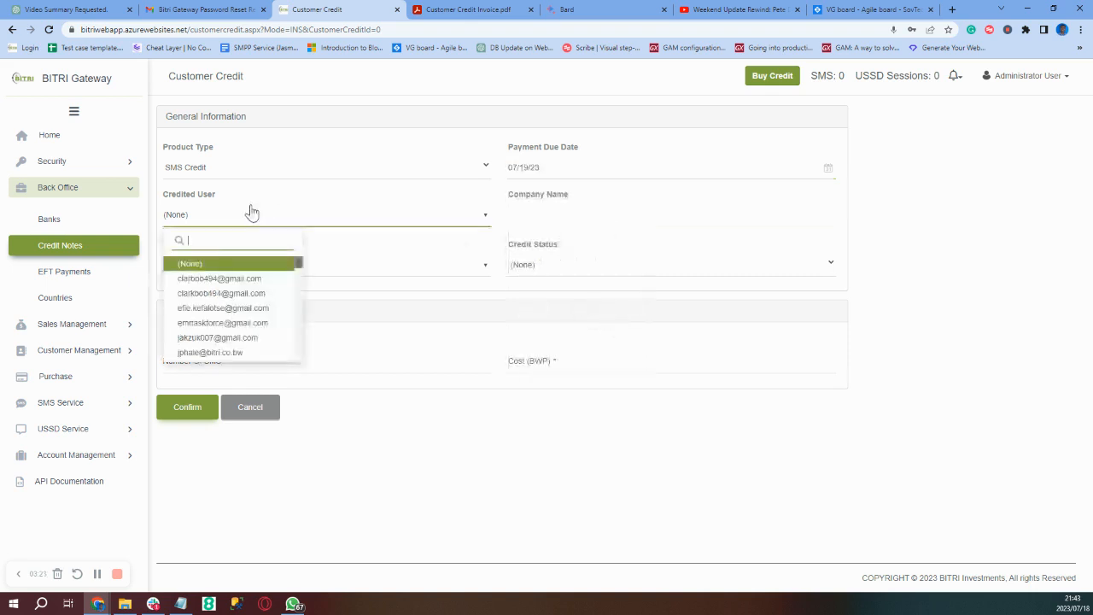
left_click(211, 293)
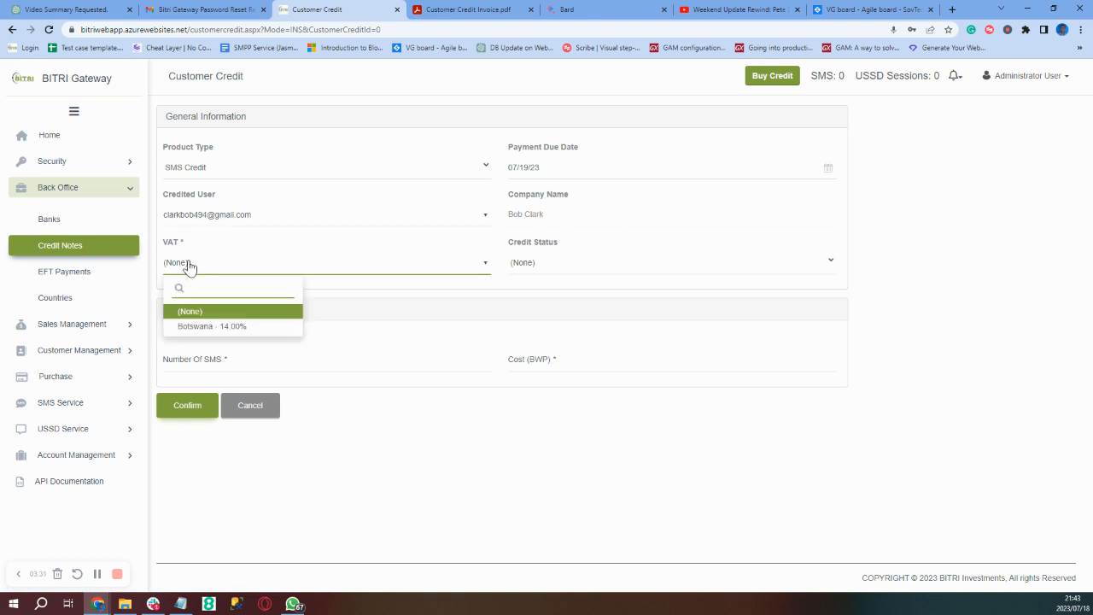
left_click(189, 327)
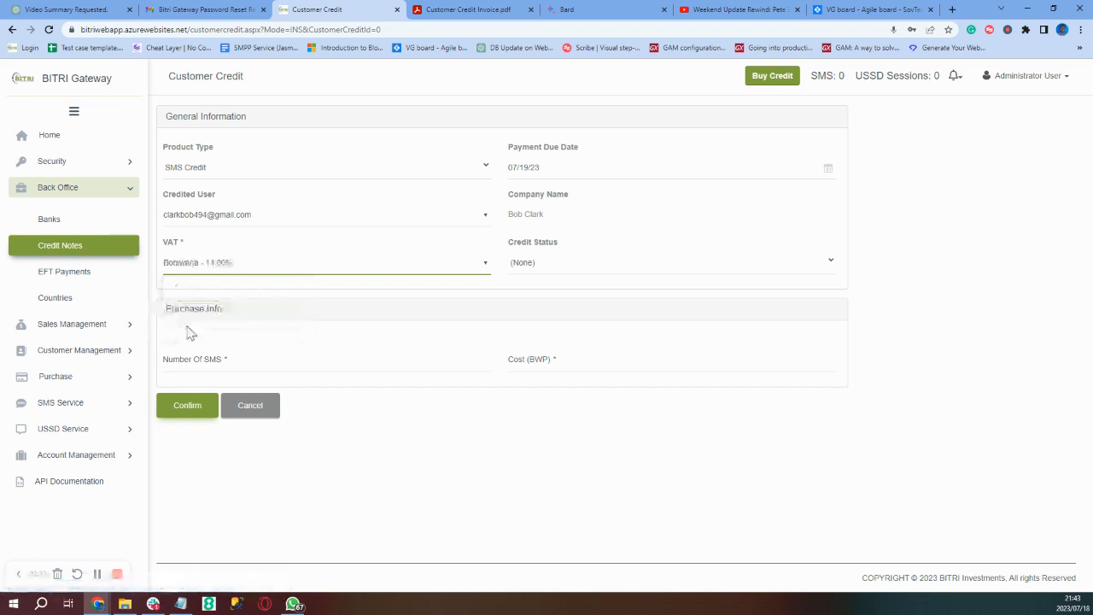
left_click(557, 264)
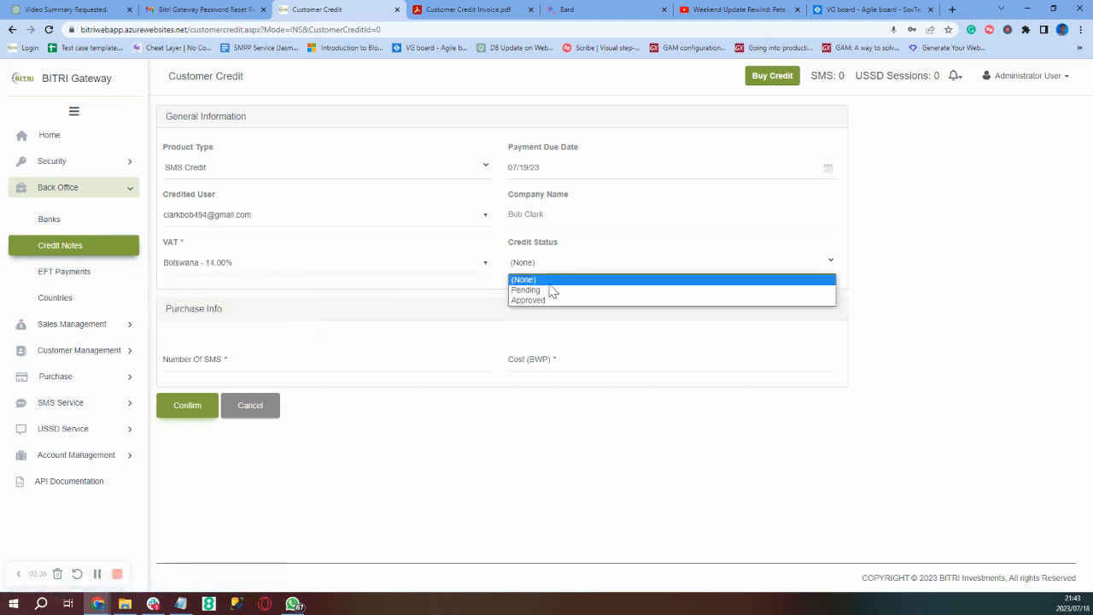
left_click(551, 300)
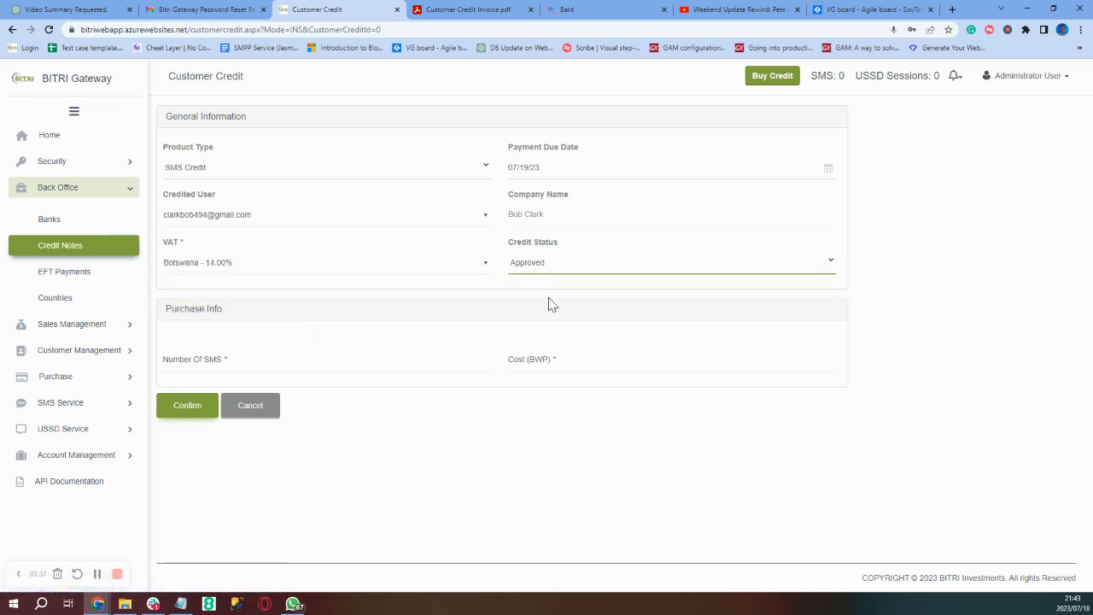
Enter 300 as the number of SMS and 100 BWP as the cost, and save the credit note
left_click(207, 356)
double_click(208, 356)
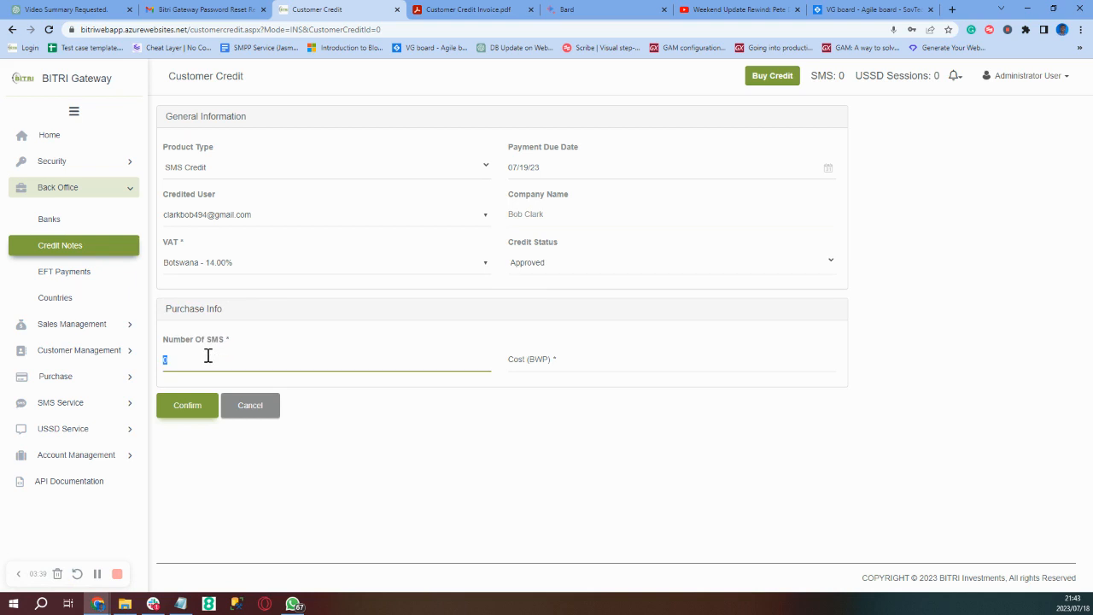
type("300")
left_click(524, 358)
type("100")
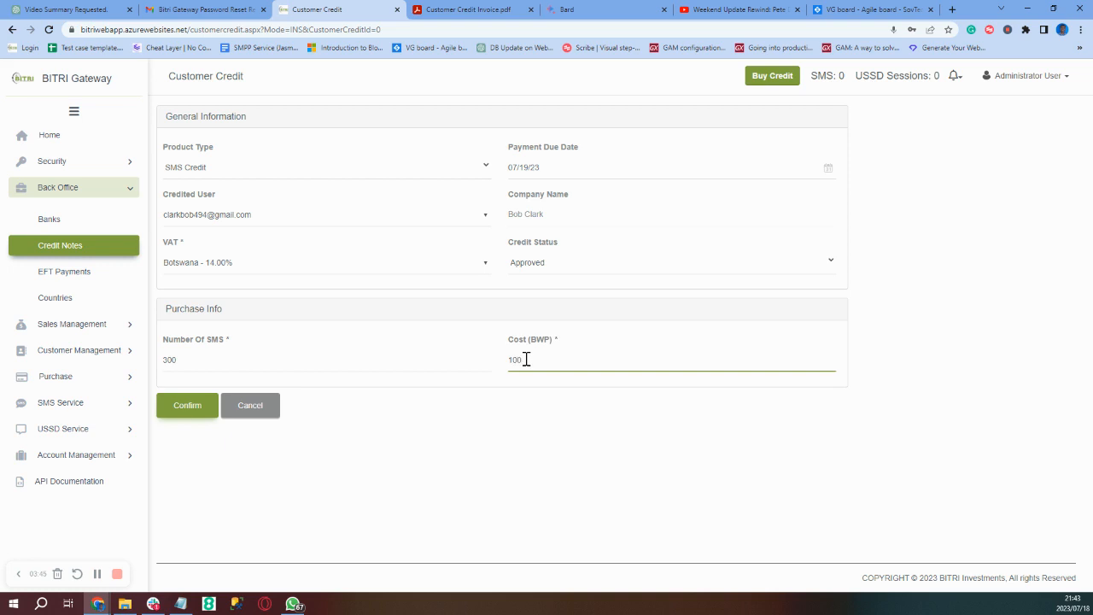
left_click(180, 411)
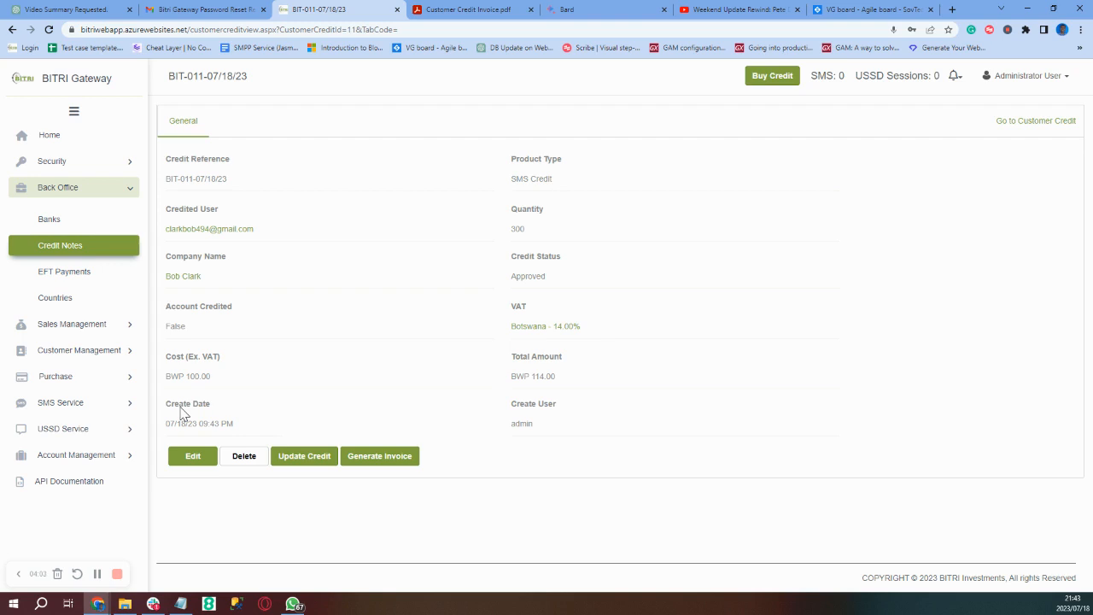
Update the customer's credit from the new credit note and generate its invoice
left_click(306, 461)
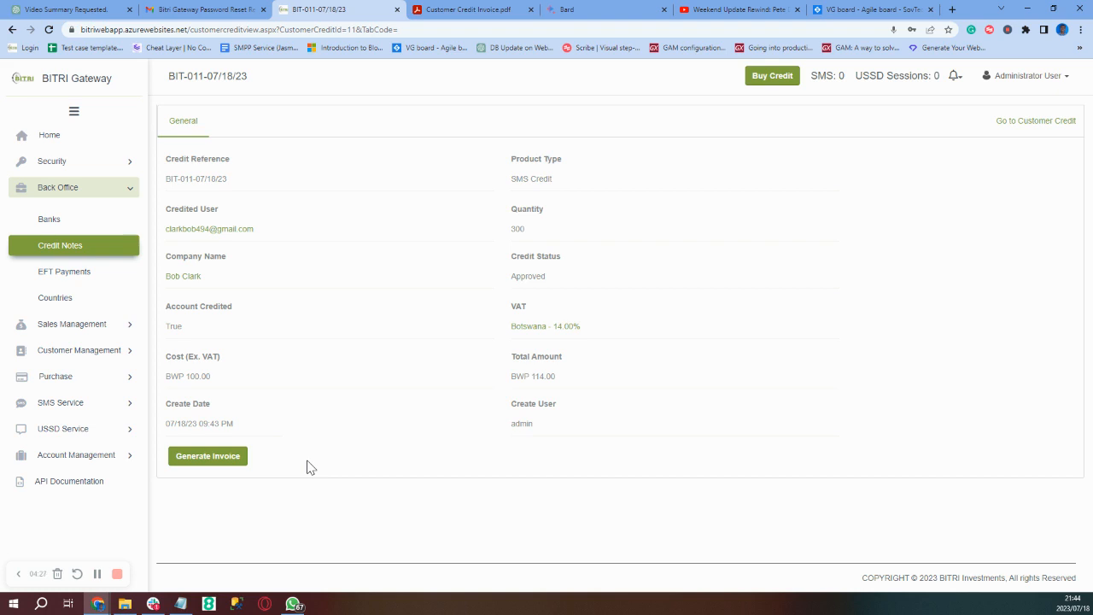
left_click(210, 462)
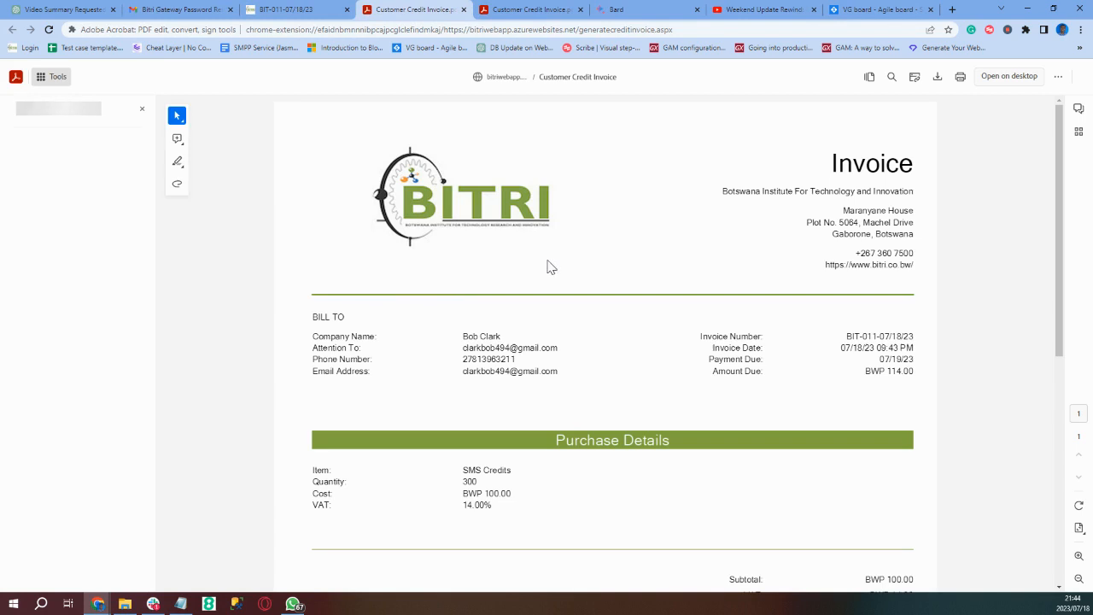
Review the generated invoice's billing details, purchase details and totals, and return to the credit note
scroll(450, 299, "down", 4)
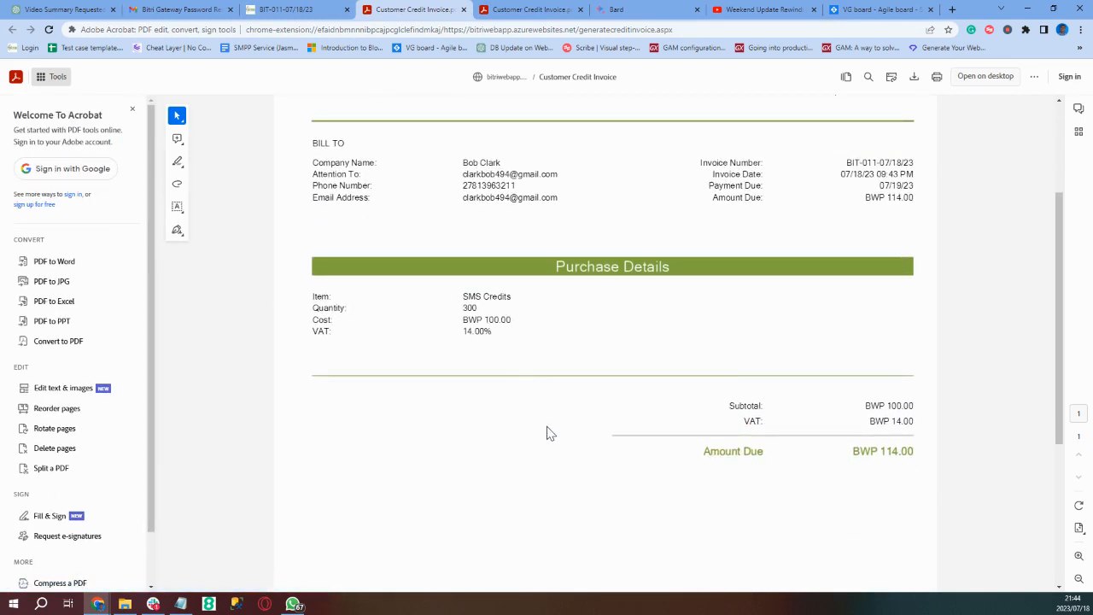
scroll(549, 433, "up", 2)
scroll(549, 433, "up", 3)
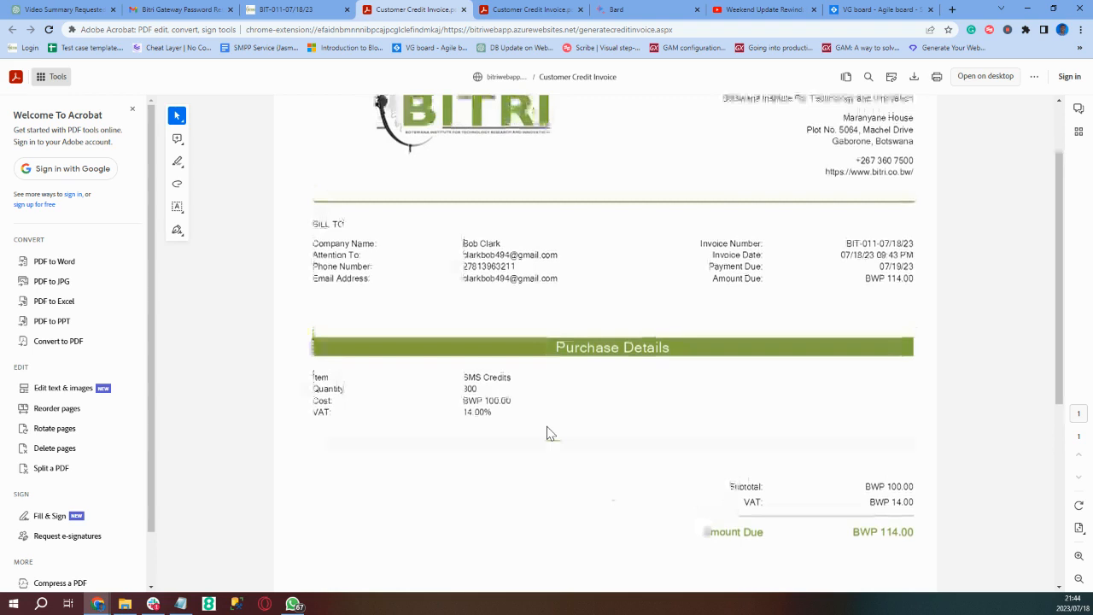
left_click(290, 8)
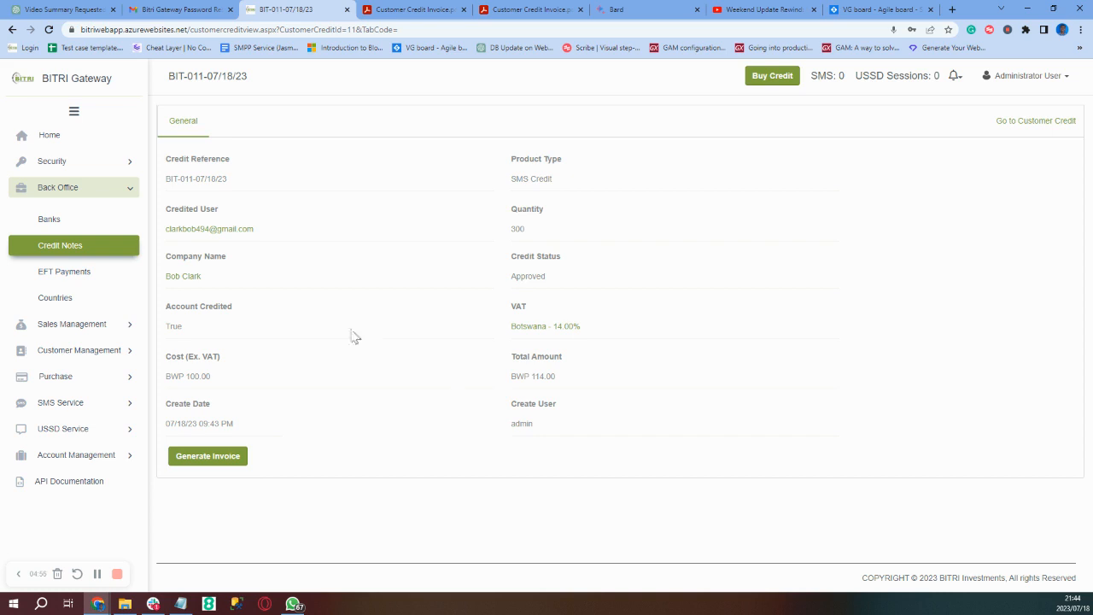
Start a new EFT payment with reference Testing 300 USSD Session and product type USSD Sessions
left_click(33, 275)
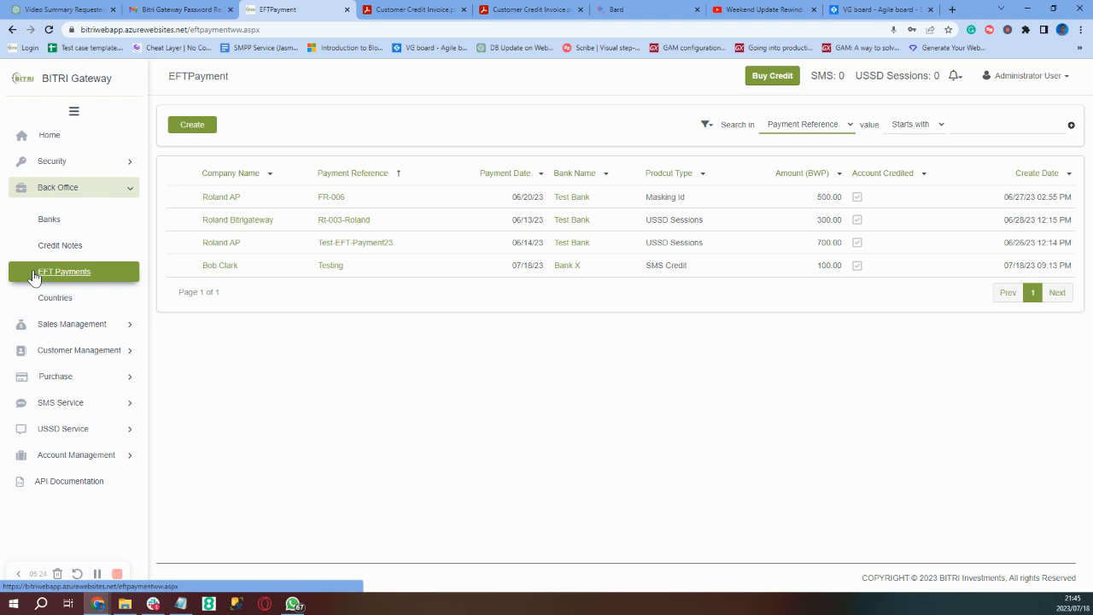
left_click(194, 128)
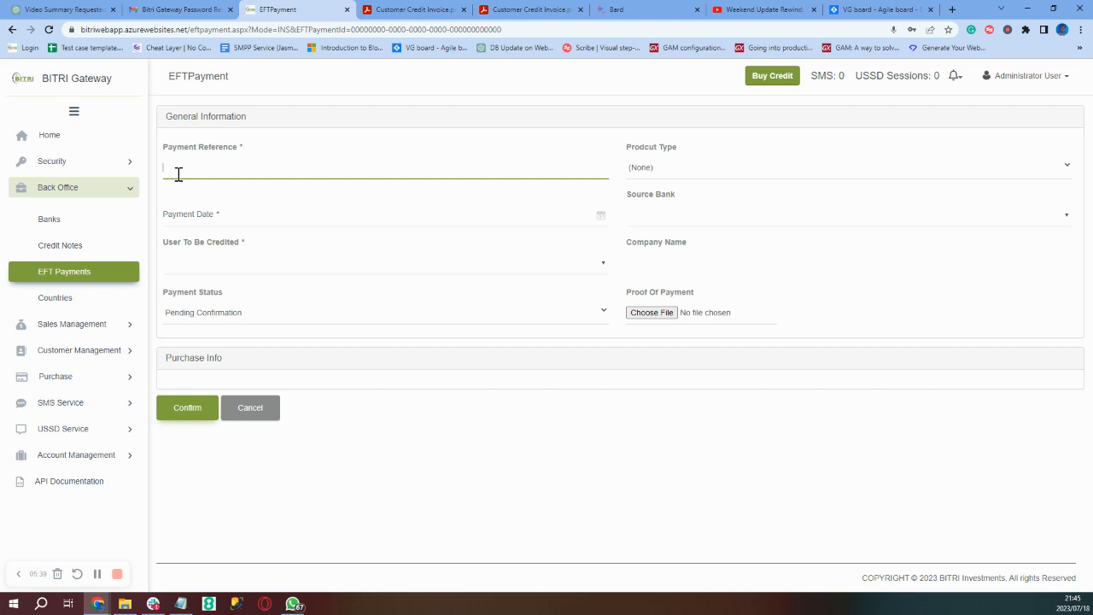
type("Testing 300 USSD Session")
left_click(713, 180)
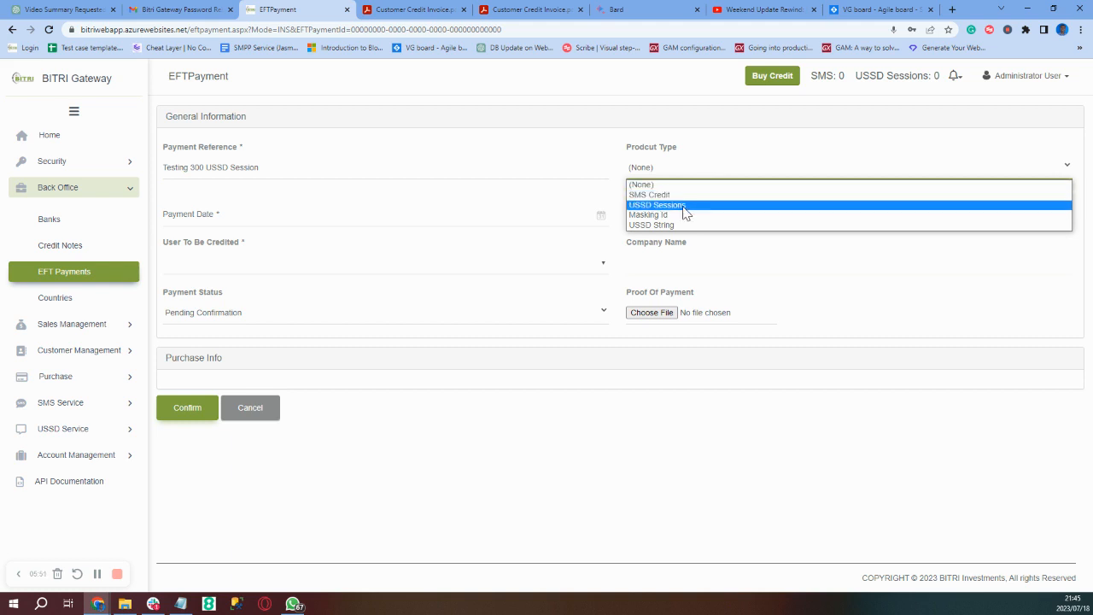
left_click(685, 206)
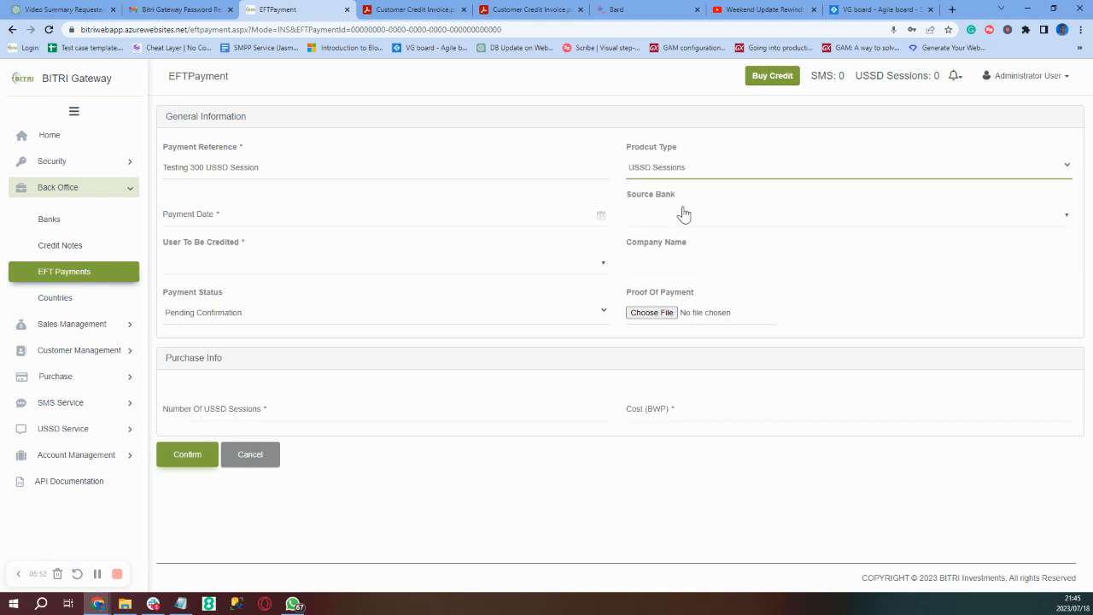
Set the payment date to 07/17/23 and choose Bank Z as the source bank
left_click(338, 211)
left_click(196, 345)
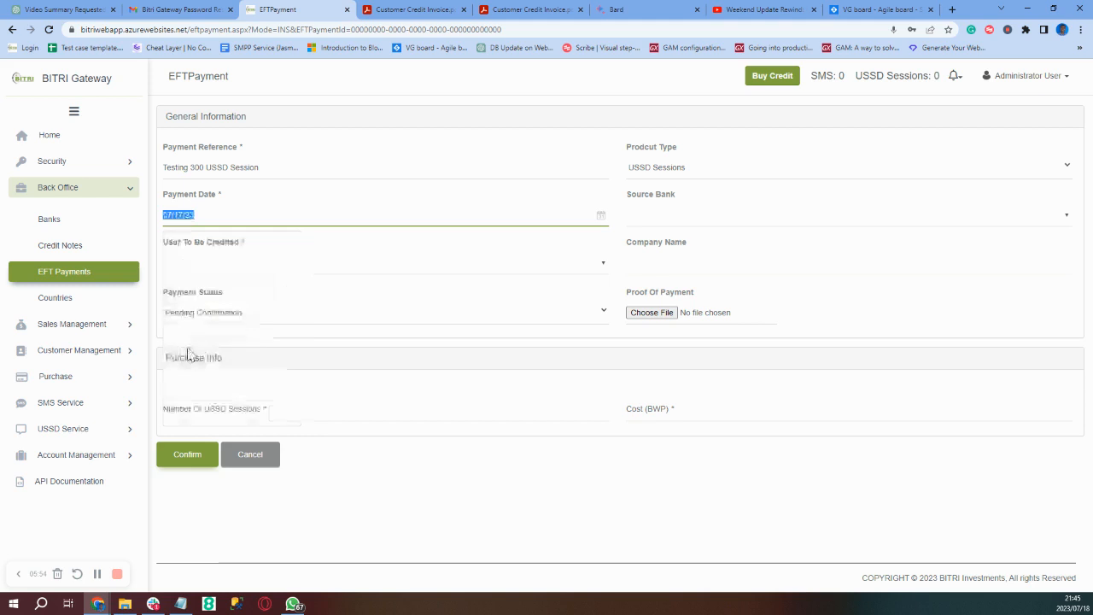
left_click(665, 220)
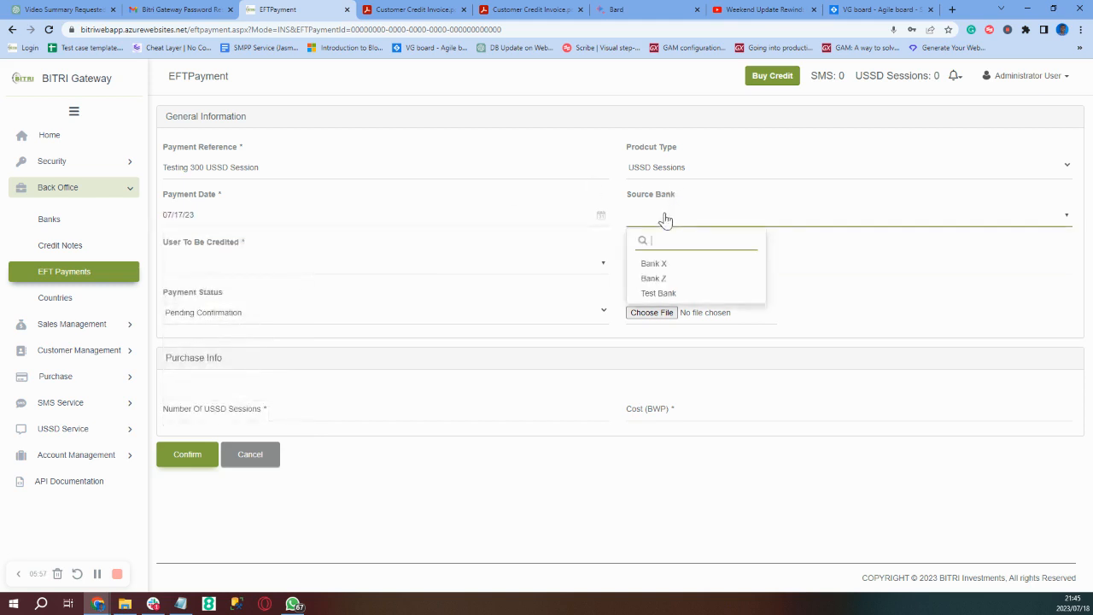
left_click(654, 279)
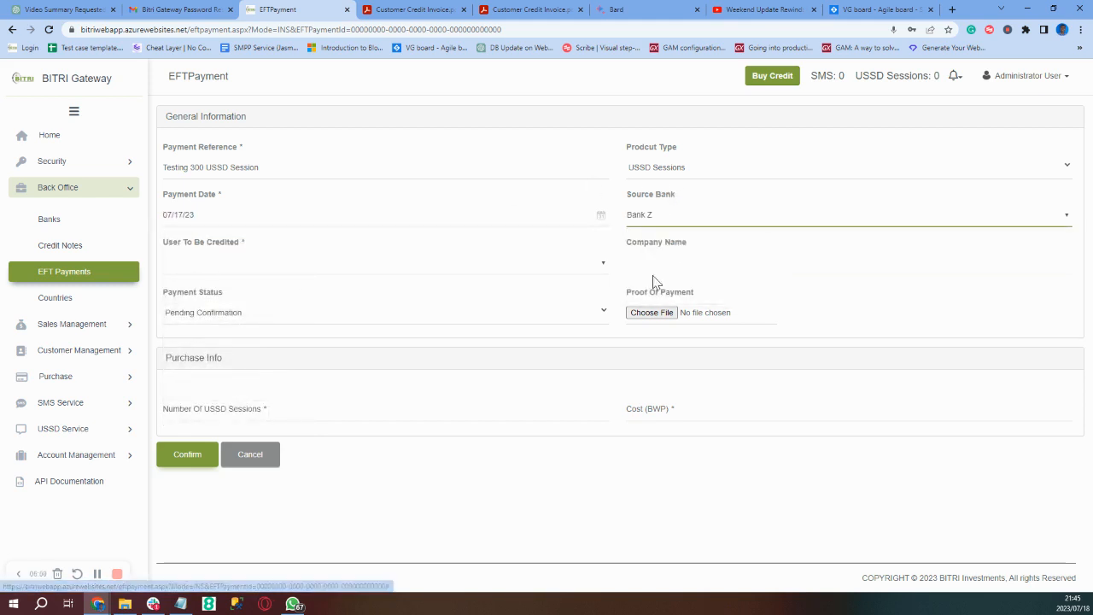
Choose the customer's e-mail as the user to be credited and set the payment status to Confirmed
left_click(265, 267)
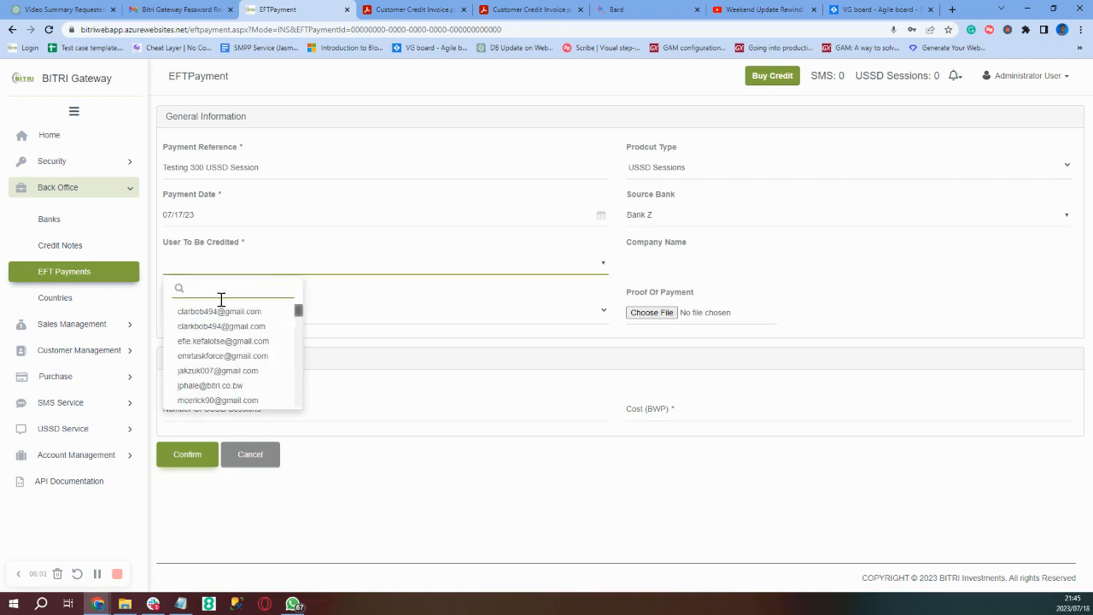
left_click(210, 331)
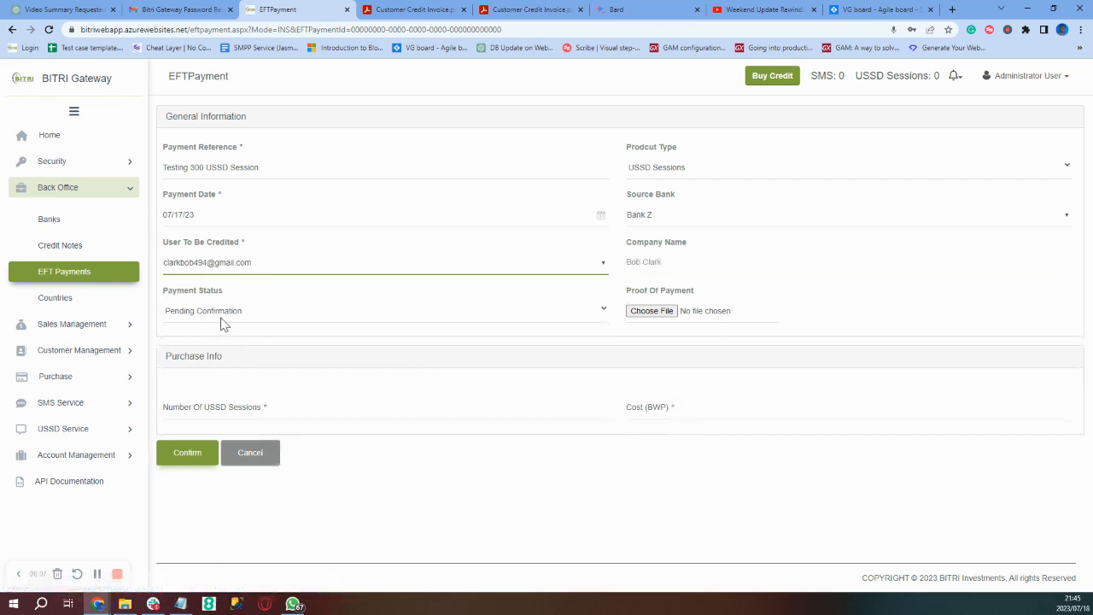
left_click(249, 318)
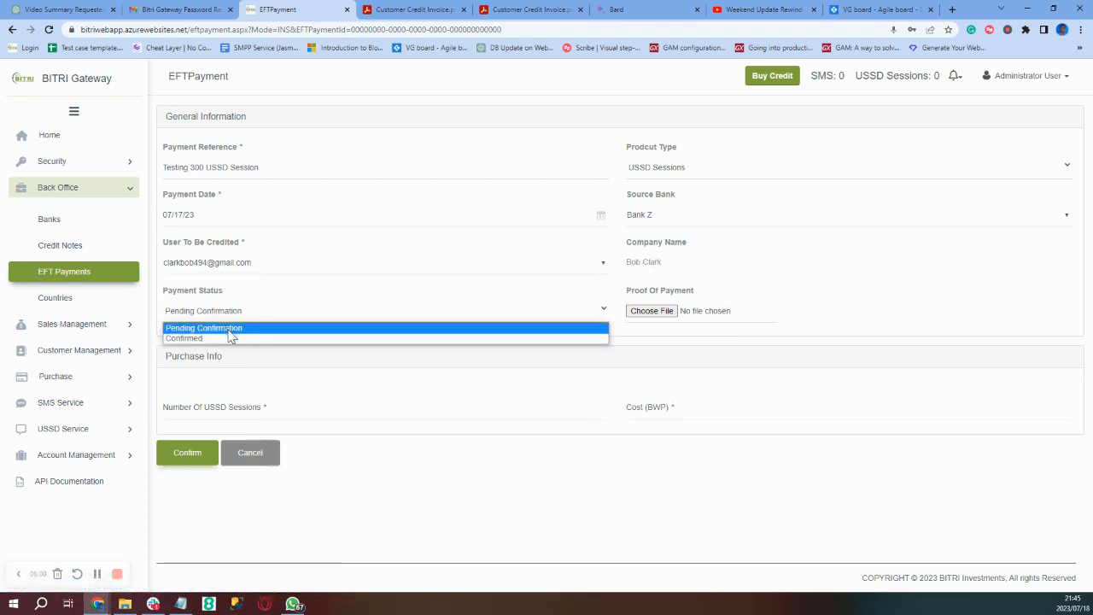
left_click(227, 339)
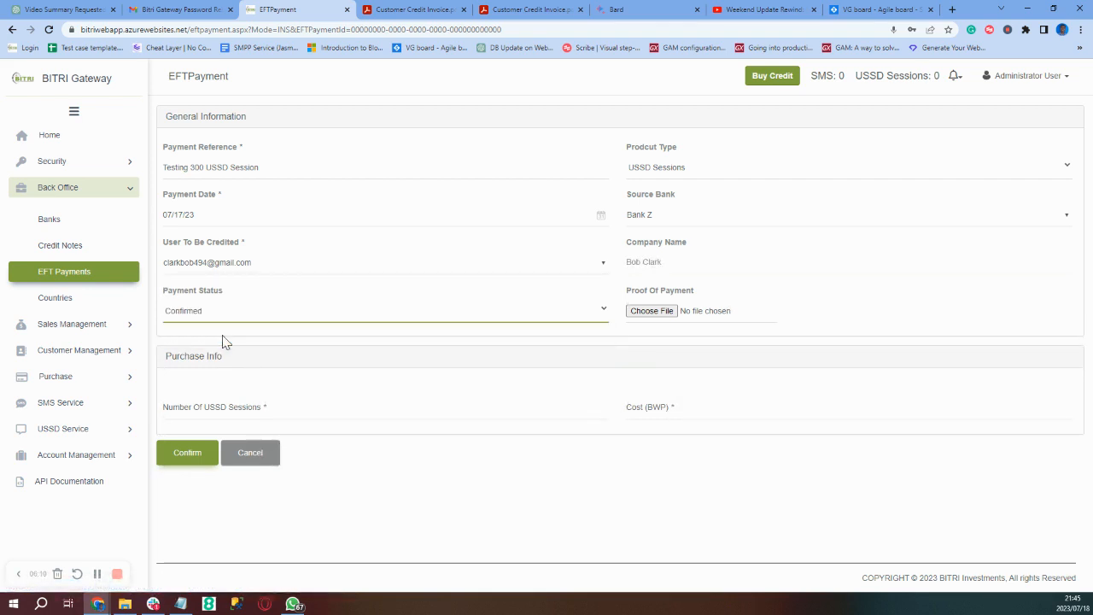
Attach the Japan AI White Paper PDF from Downloads as the proof of payment
left_click(666, 312)
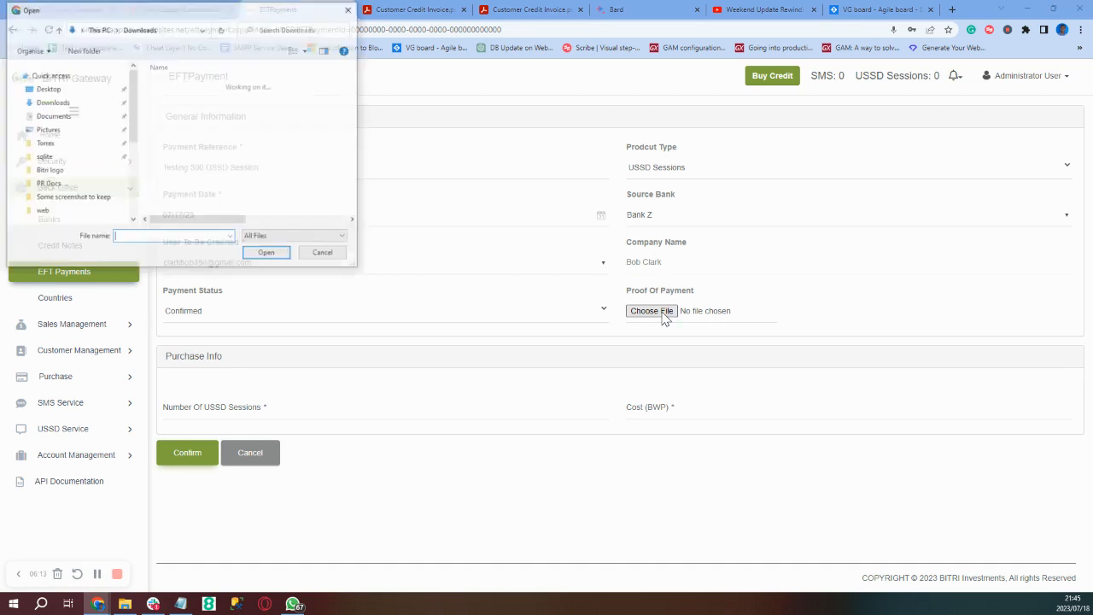
type("the_")
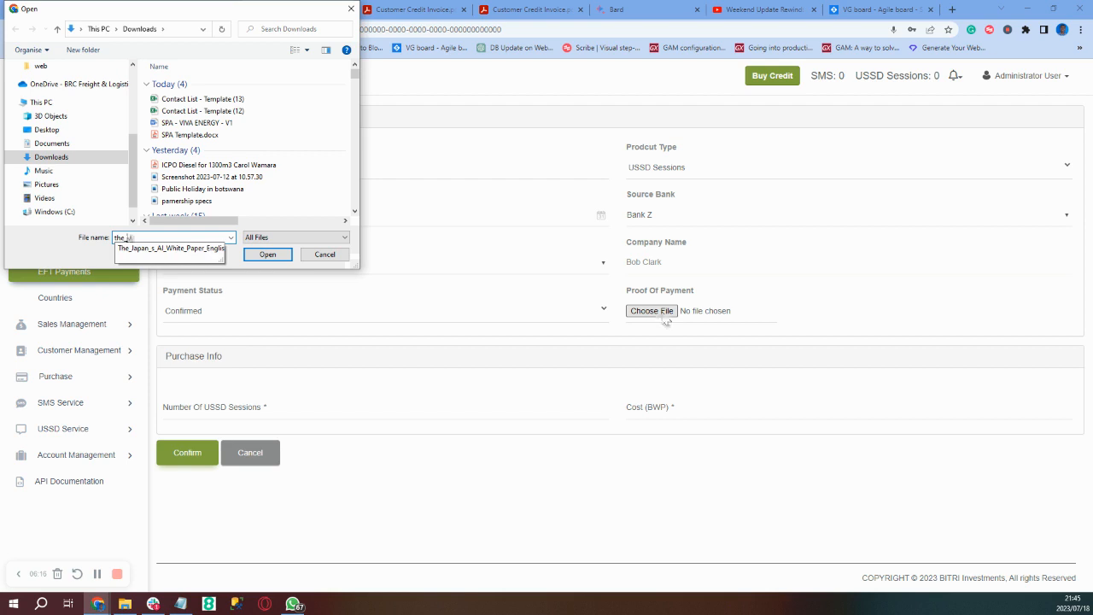
key("Down")
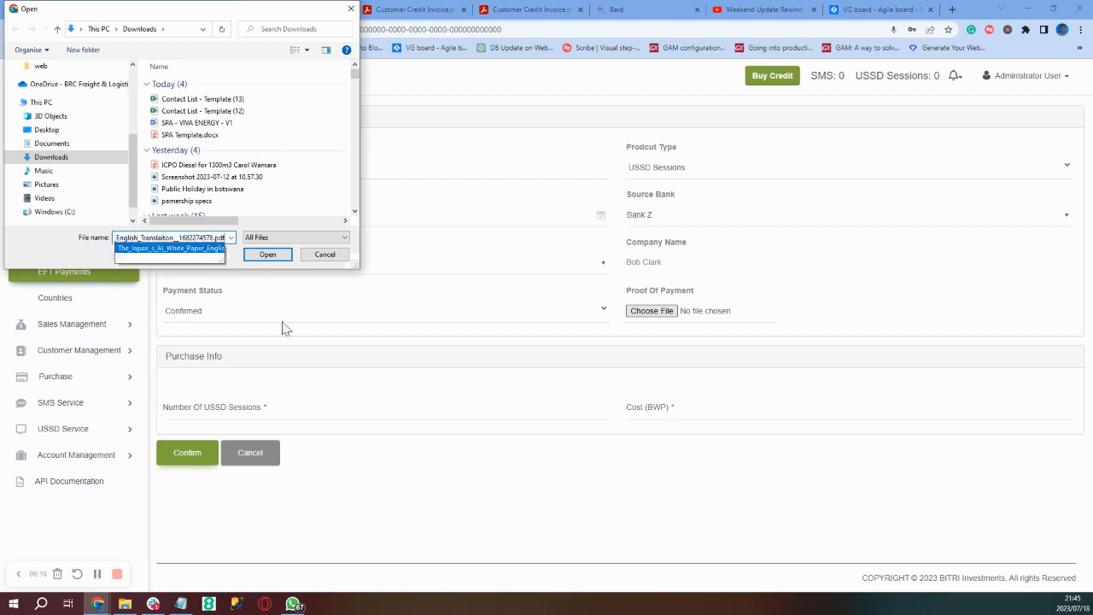
left_click(279, 256)
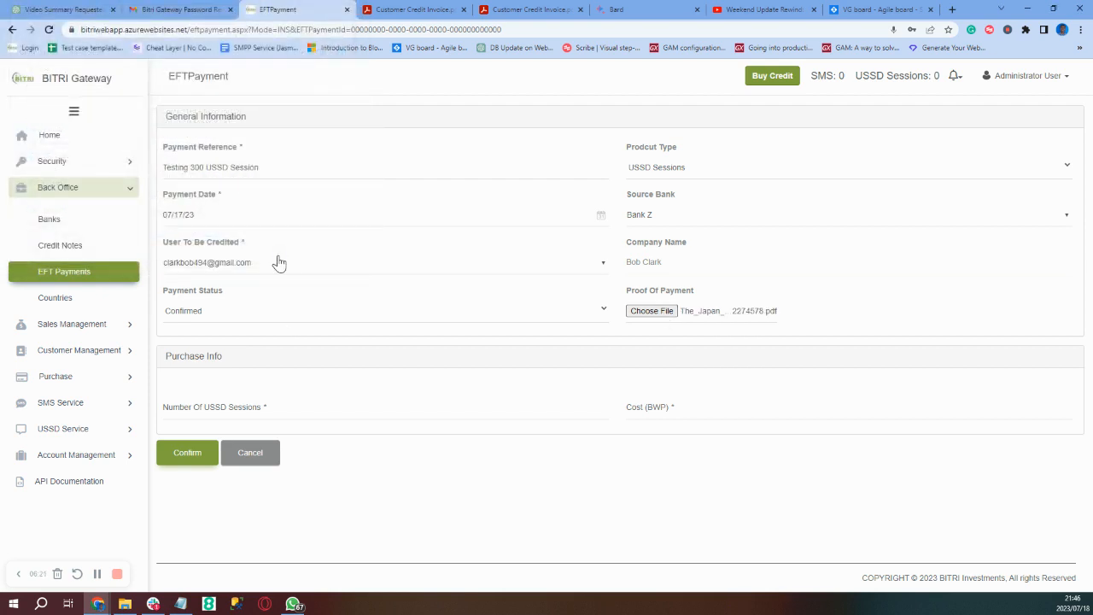
Enter 300 as the number of USSD sessions and 50 BWP as the cost
left_click(208, 410)
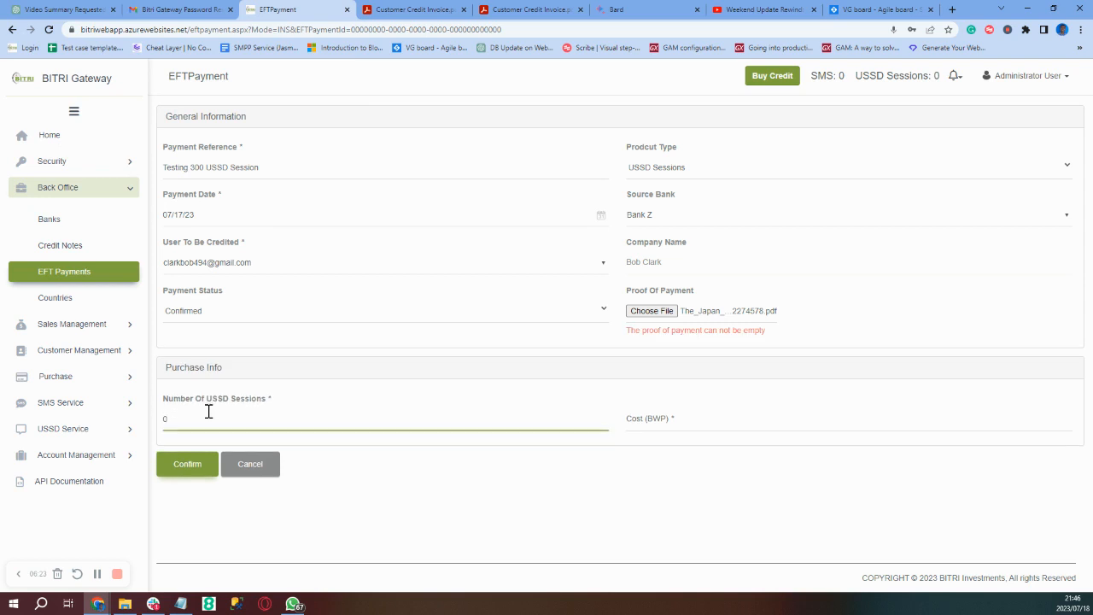
key("BackSpace")
type("300")
double_click(693, 429)
key("BackSpace")
type("50")
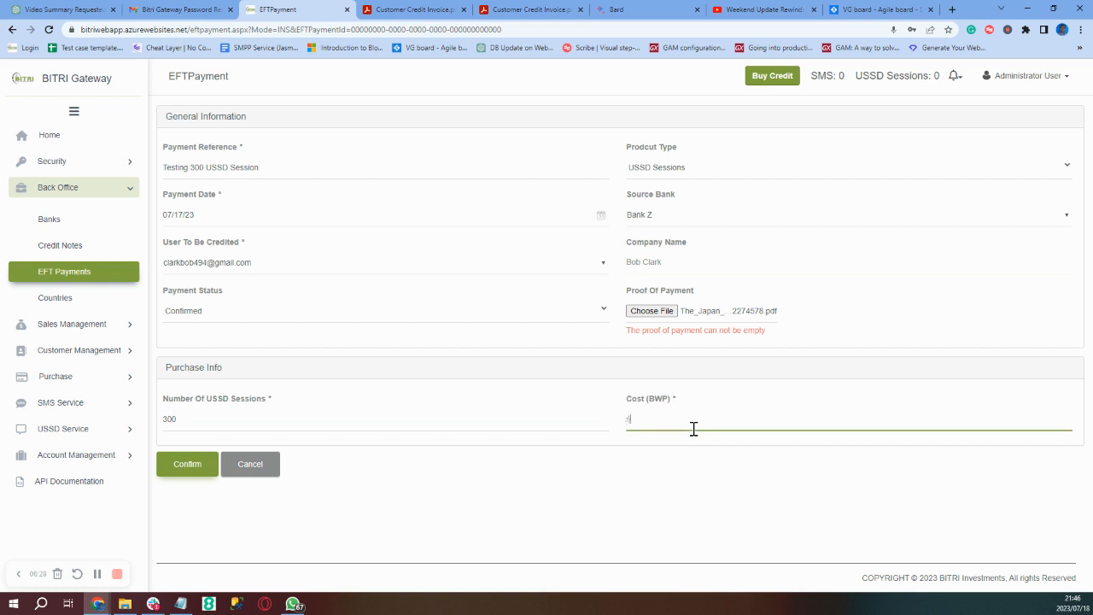
Save the EFT payment and update the user's credit from it, returning to the payment list
left_click(183, 465)
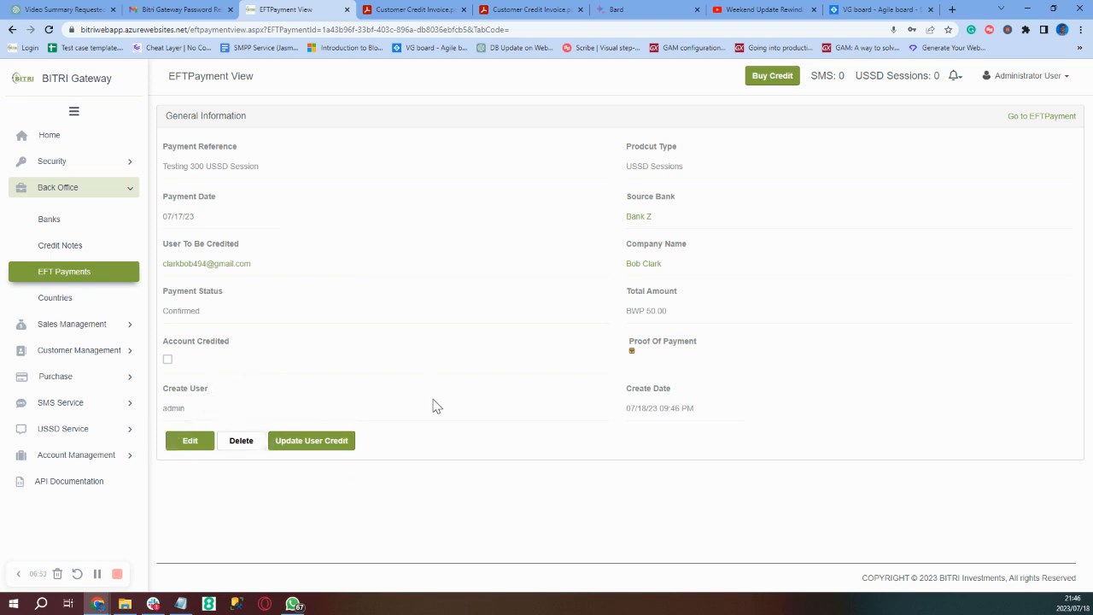
left_click(311, 443)
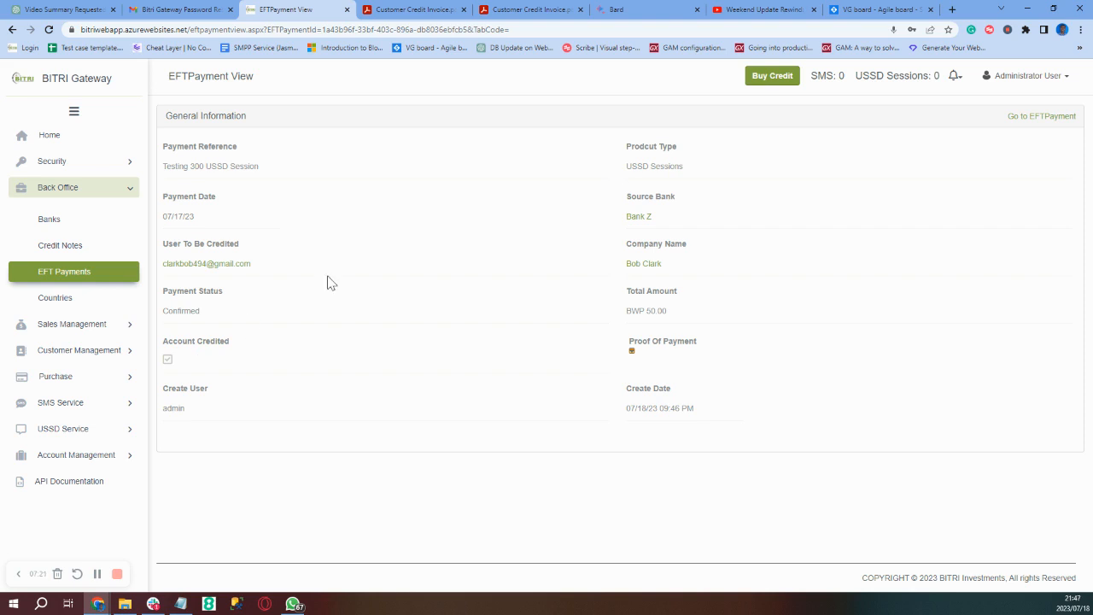
left_click(1027, 118)
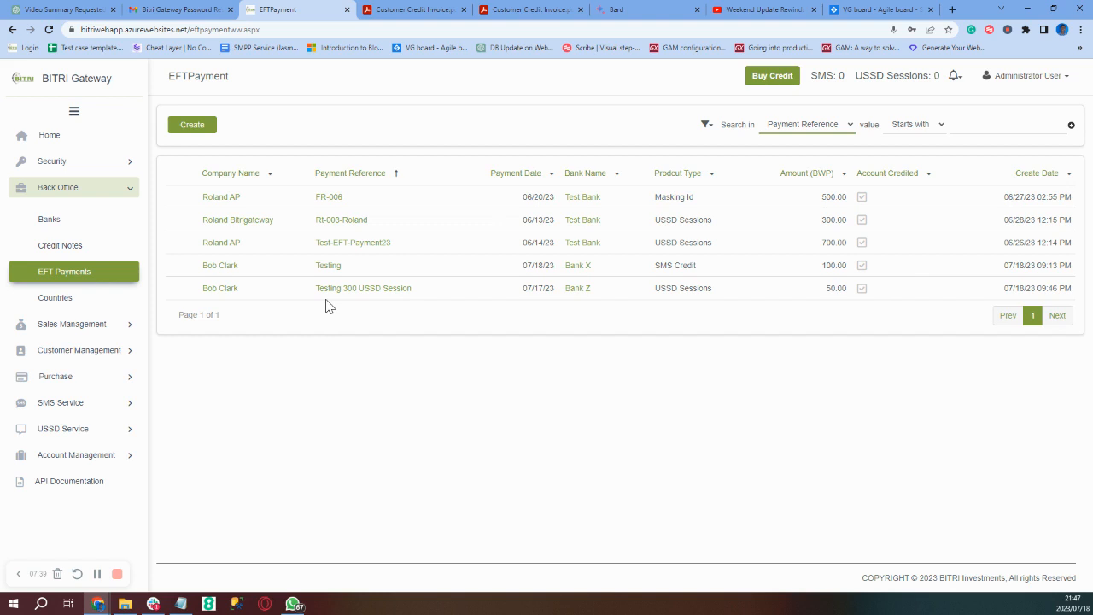
Add a country with code 243 and name Congo (DRC) to the back office countries
left_click(77, 303)
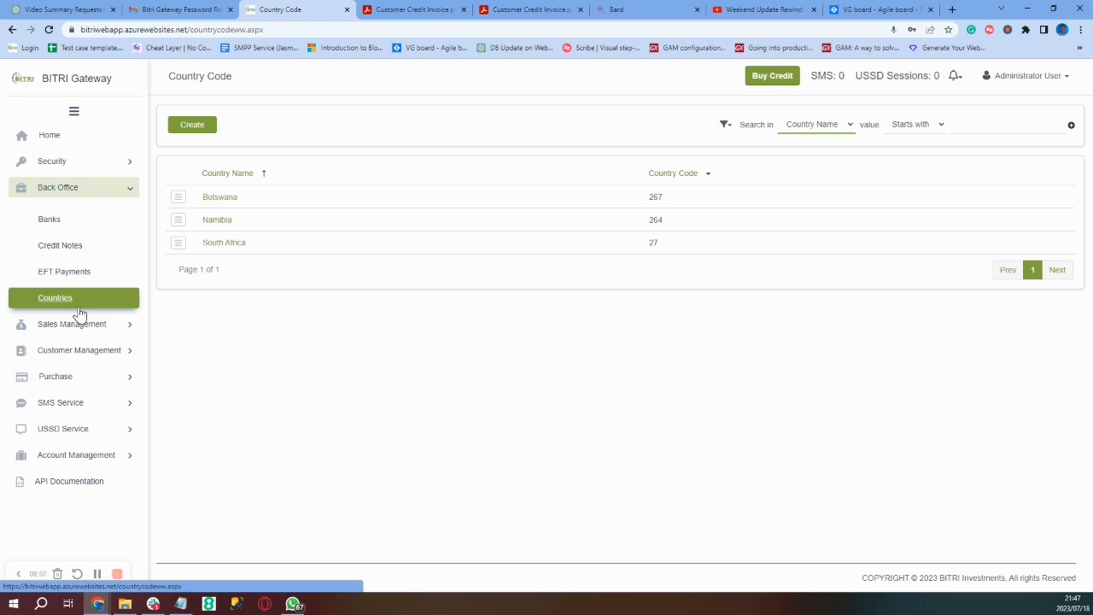
left_click(178, 130)
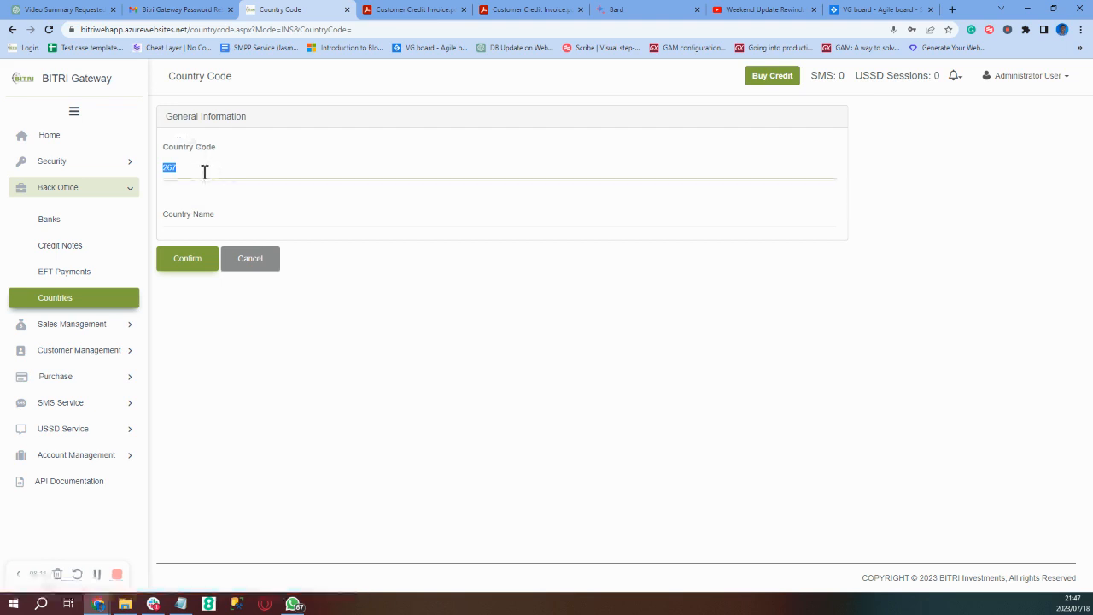
type("@44")
key("BackSpace")
key("BackSpace")
key("BackSpace")
type("23")
type("43")
left_click(200, 220)
type("C")
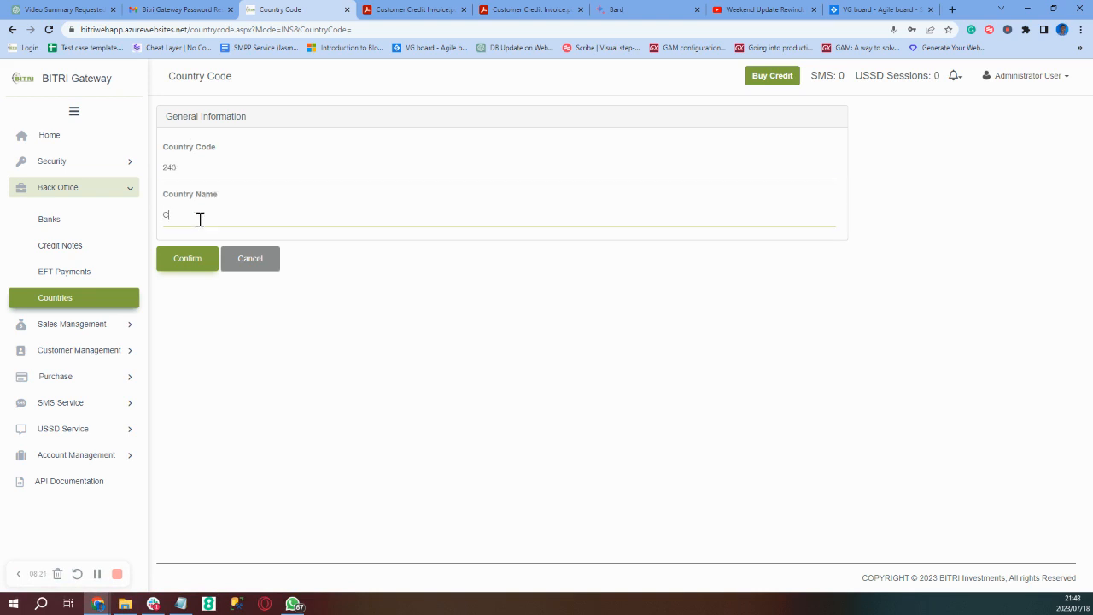
type("ongo (DRC)")
left_click(189, 256)
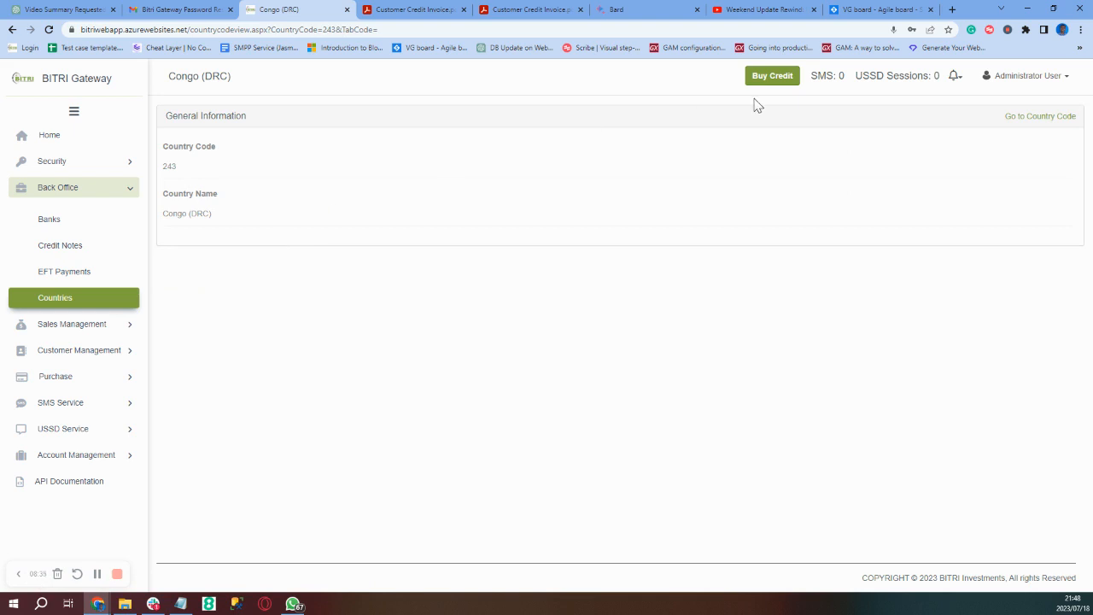
Delete the Congo (DRC) entry from the country list and confirm the deletion
left_click(1058, 126)
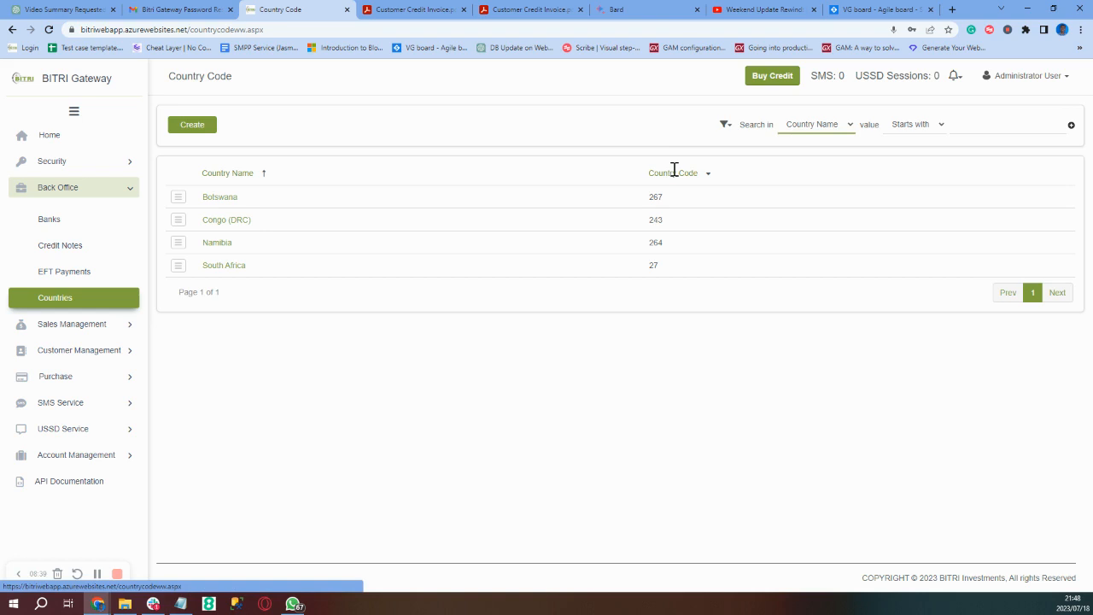
left_click(178, 222)
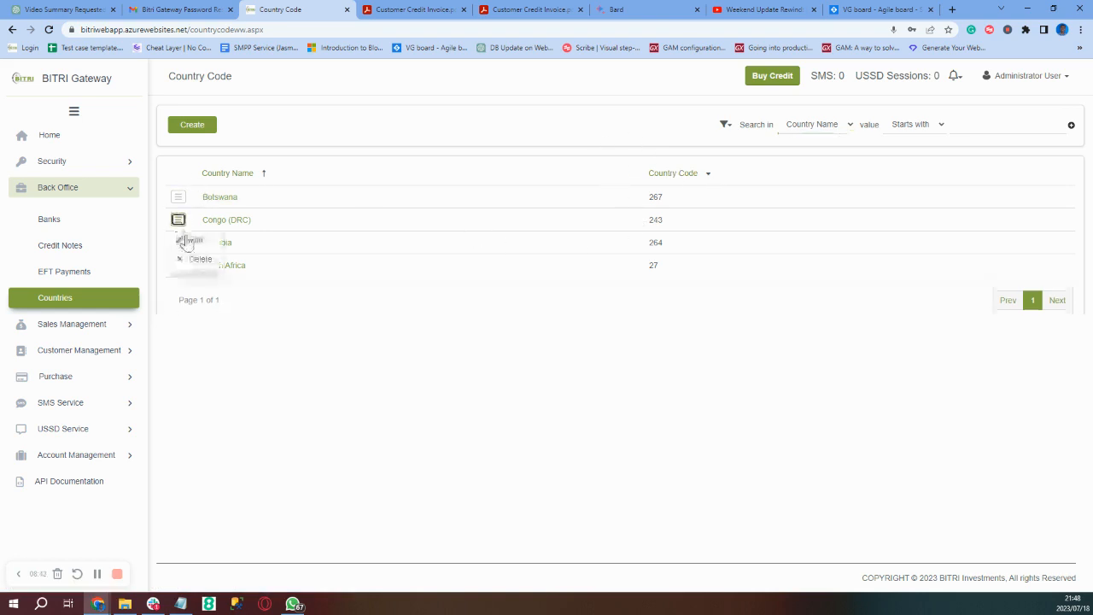
left_click(187, 263)
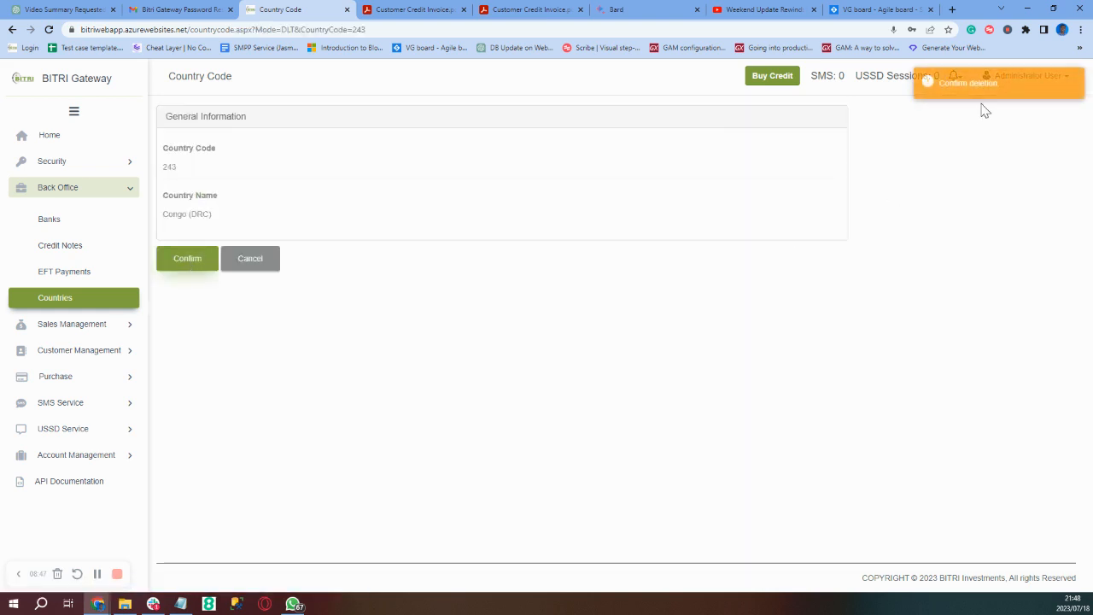
left_click(196, 266)
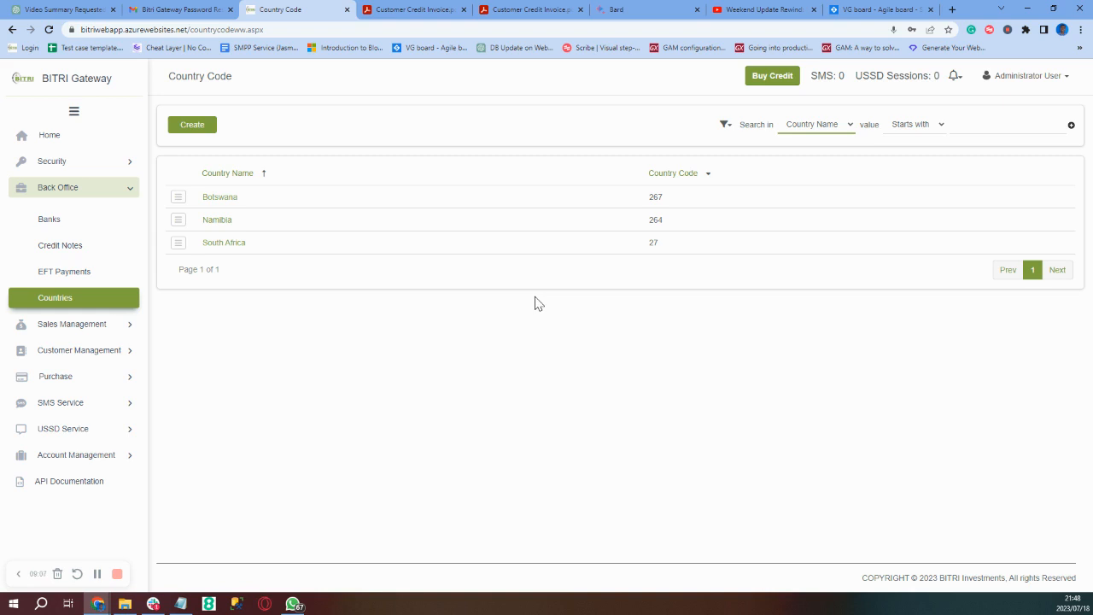
Open the sales report and examine the revenue totals and the per-company tables for credits, requests, EFT payments and credit notes
left_click(124, 191)
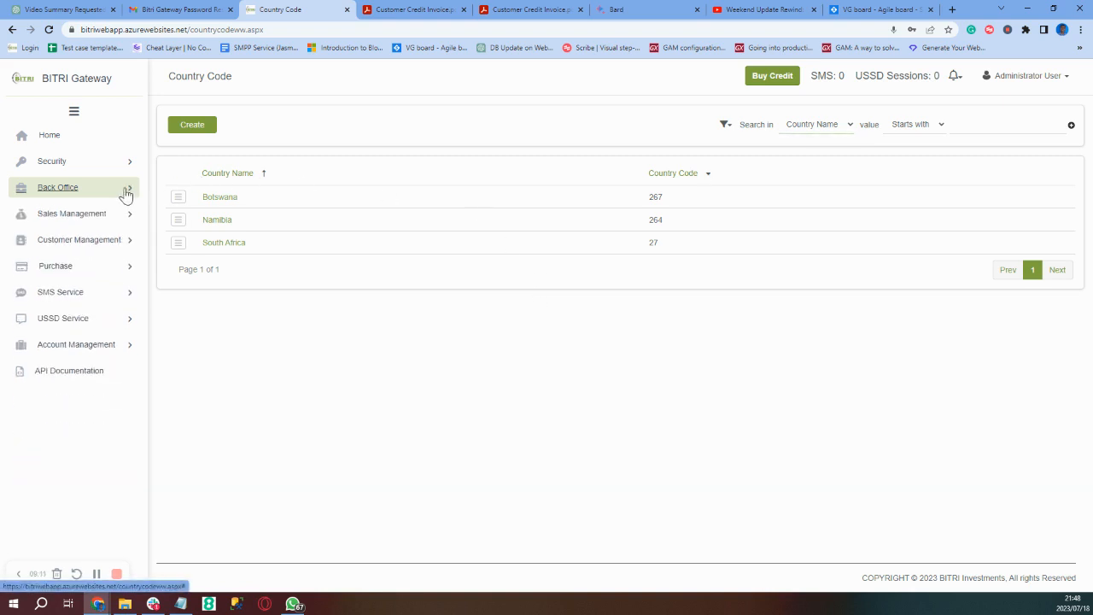
left_click(126, 218)
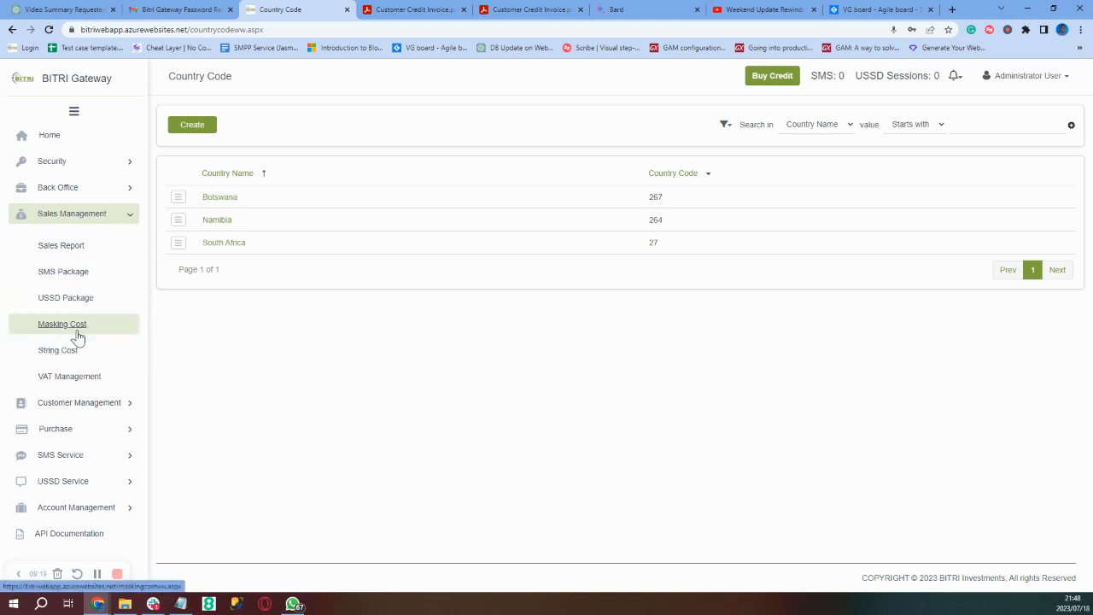
left_click(91, 254)
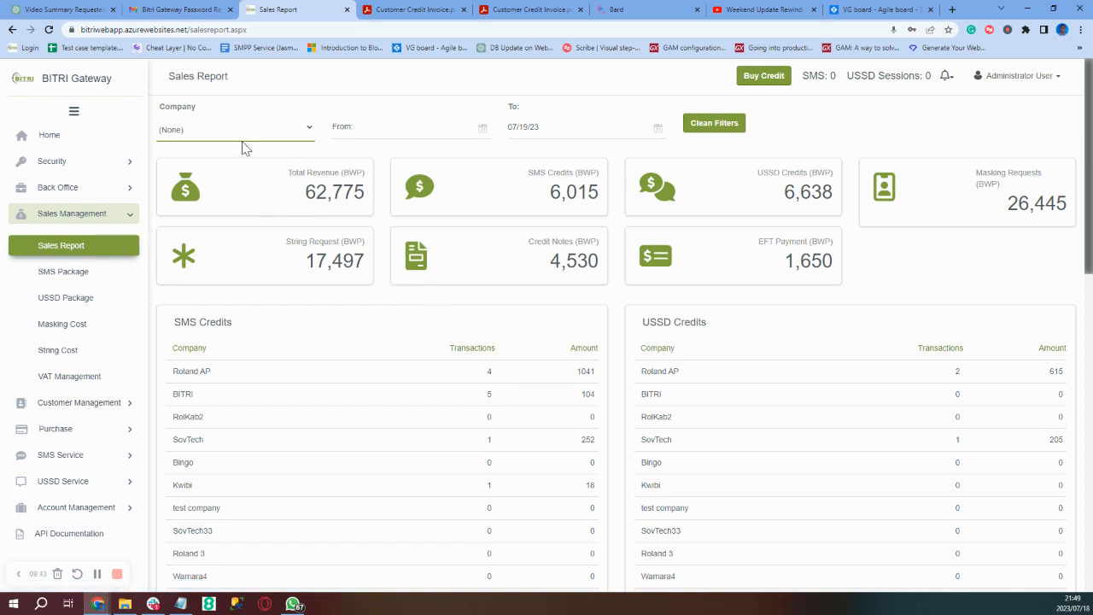
scroll(472, 416, "down", 2)
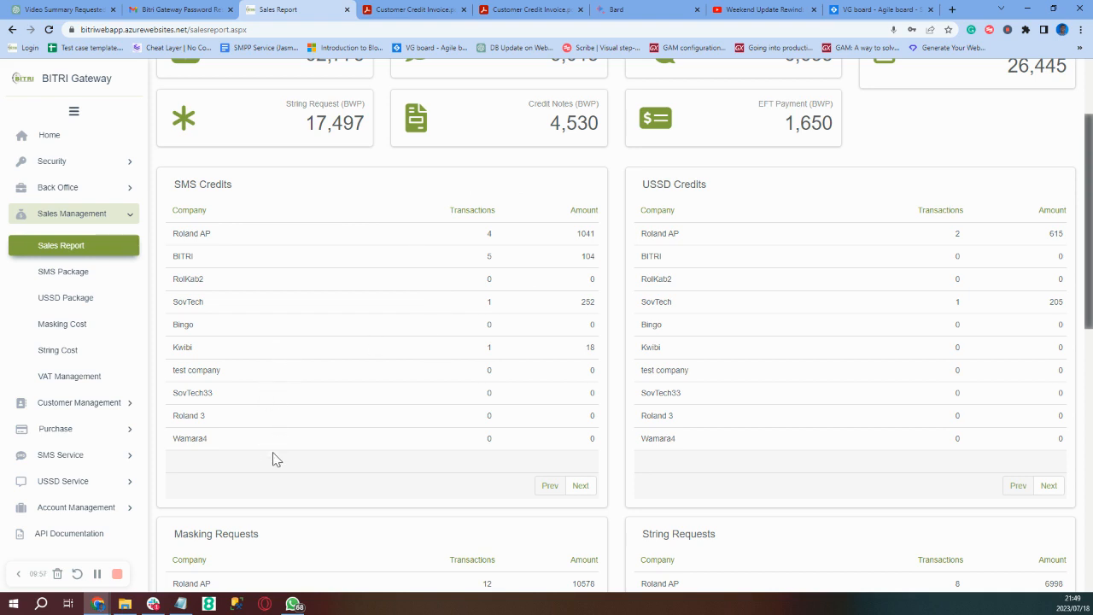
scroll(273, 459, "down", 3)
scroll(282, 448, "down", 4)
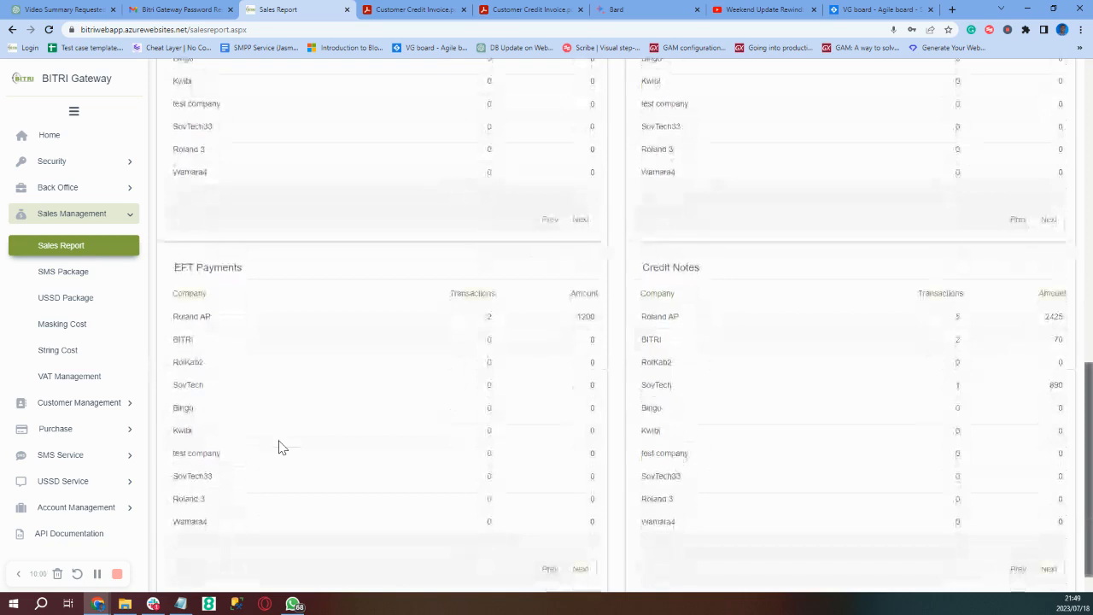
scroll(281, 448, "up", 2)
scroll(281, 447, "up", 8)
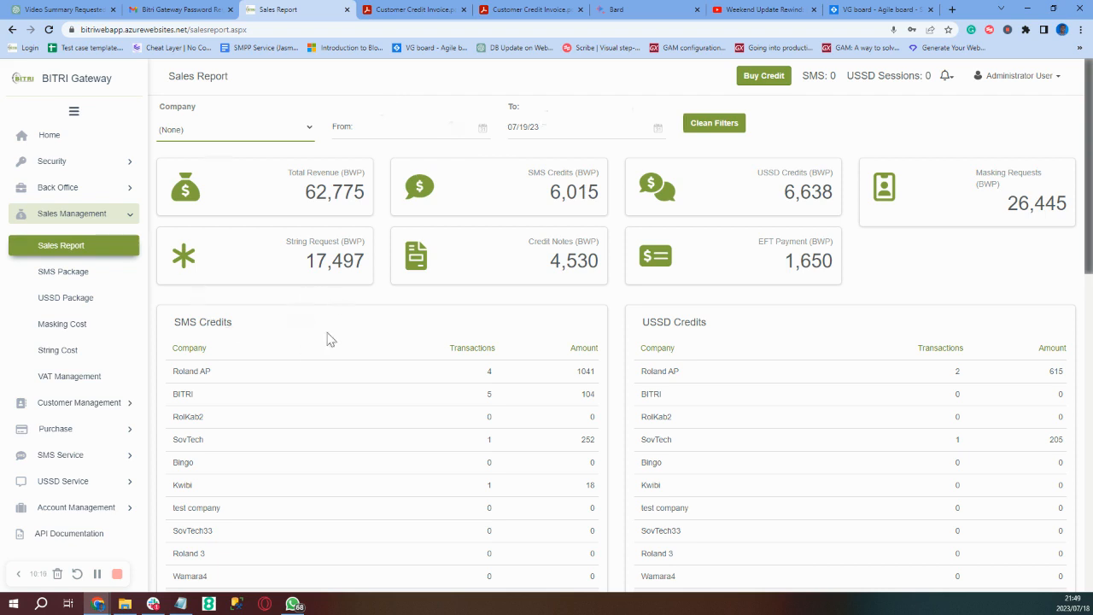
Open the SMS package list and examine each level's SMS range and cost per SMS
left_click(63, 271)
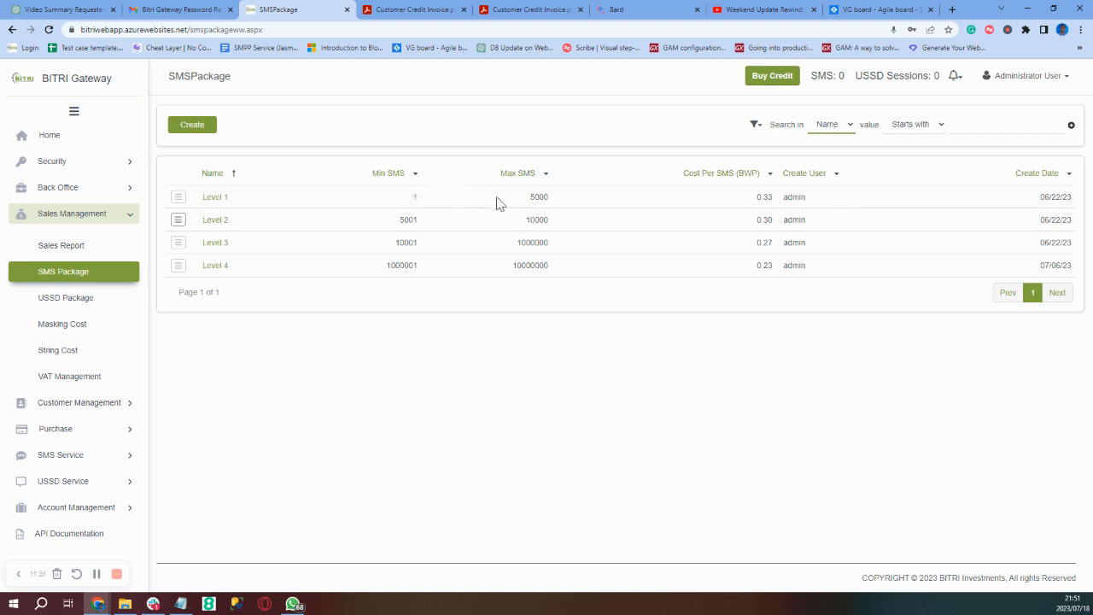
Open a blank SMS package form, and view the USSD package list and its blank creation form
left_click(189, 135)
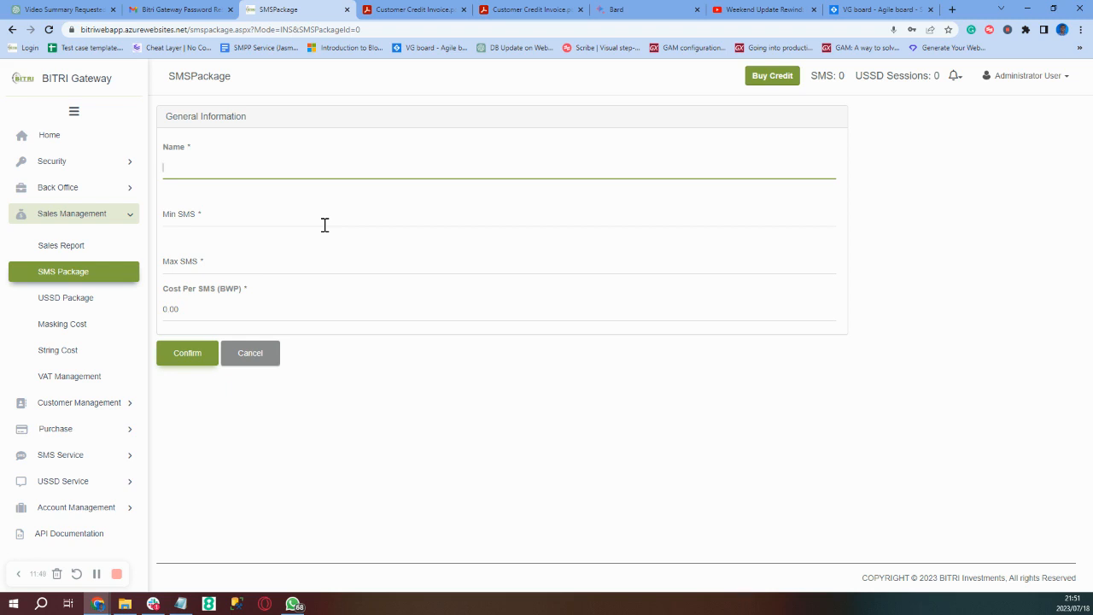
left_click(62, 297)
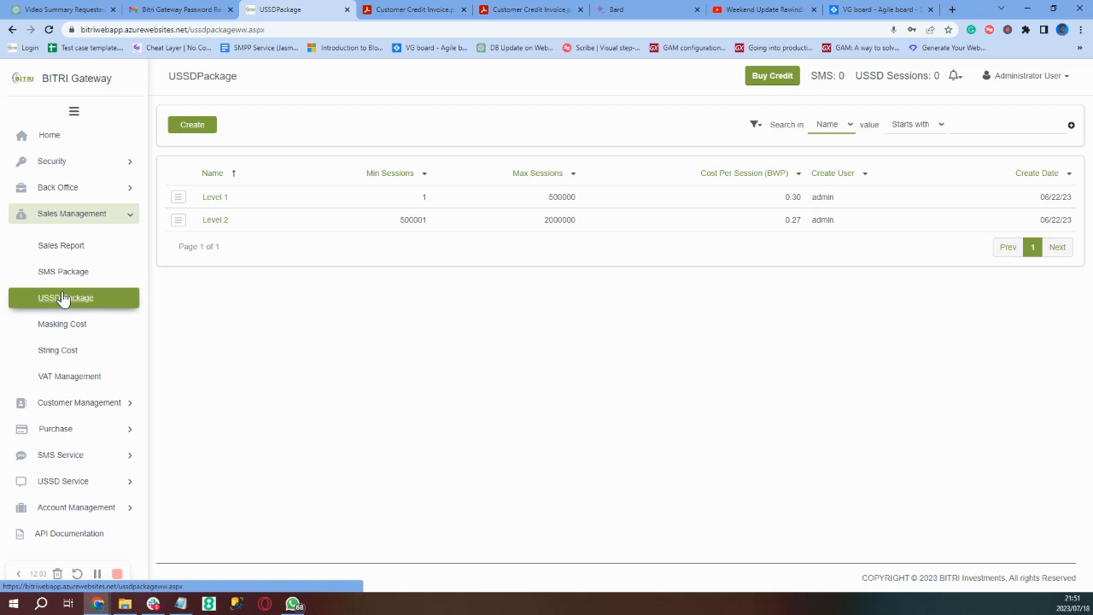
left_click(193, 124)
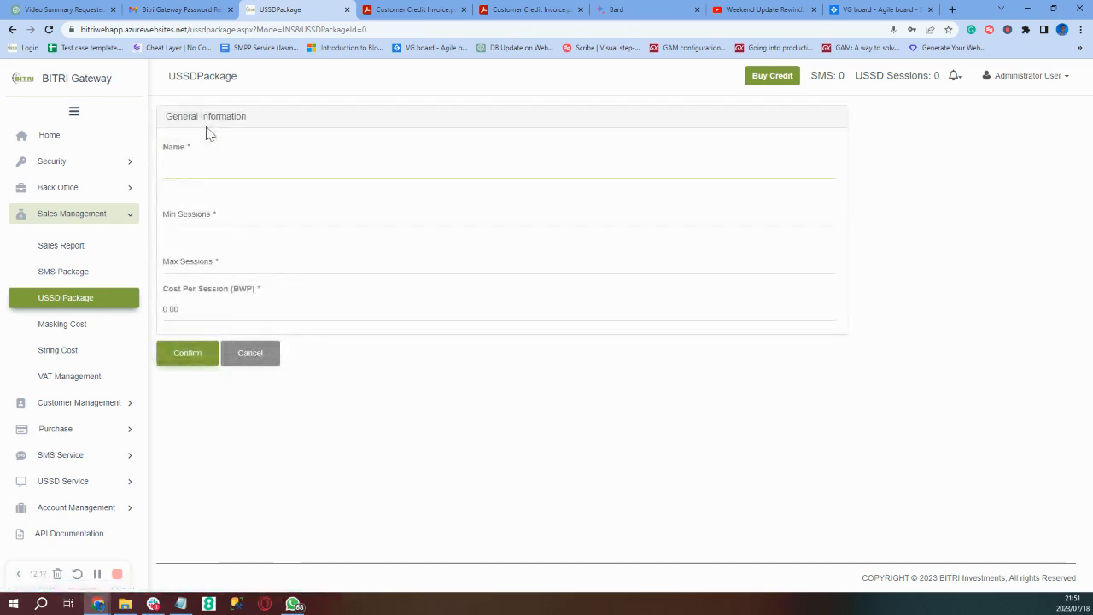
Open the masking costs and a blank masking cost form, and examine its cost type and country code options
left_click(47, 329)
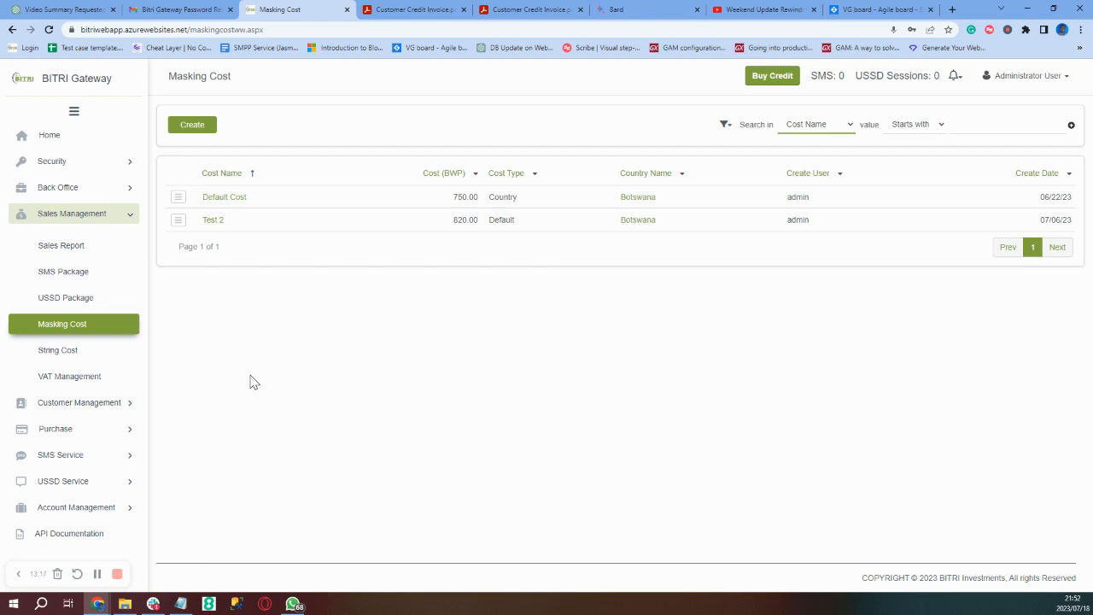
left_click(186, 134)
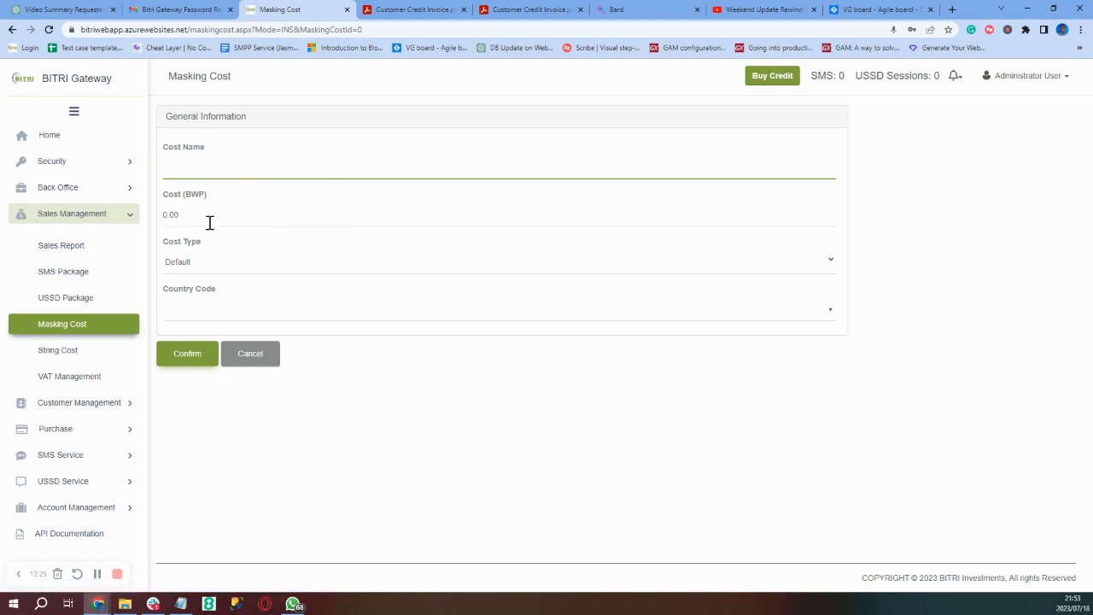
left_click(201, 265)
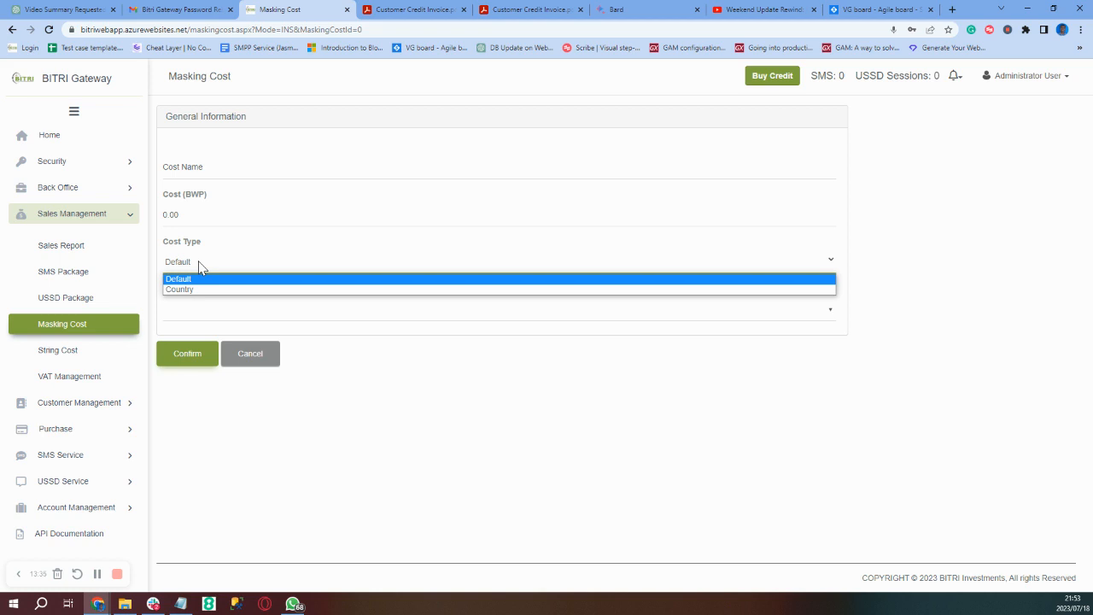
left_click(198, 264)
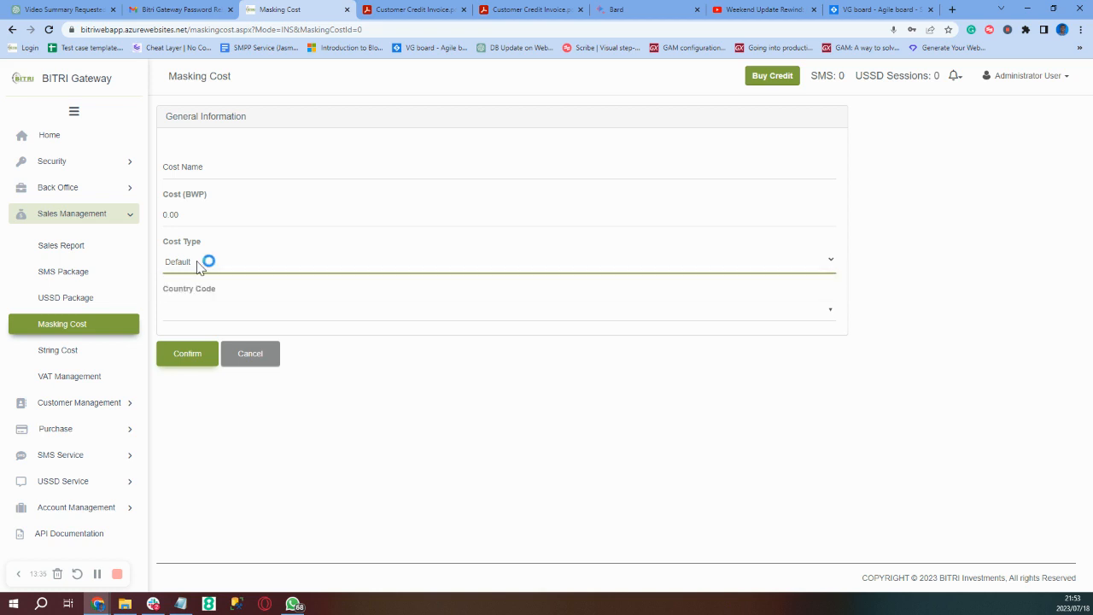
left_click(215, 325)
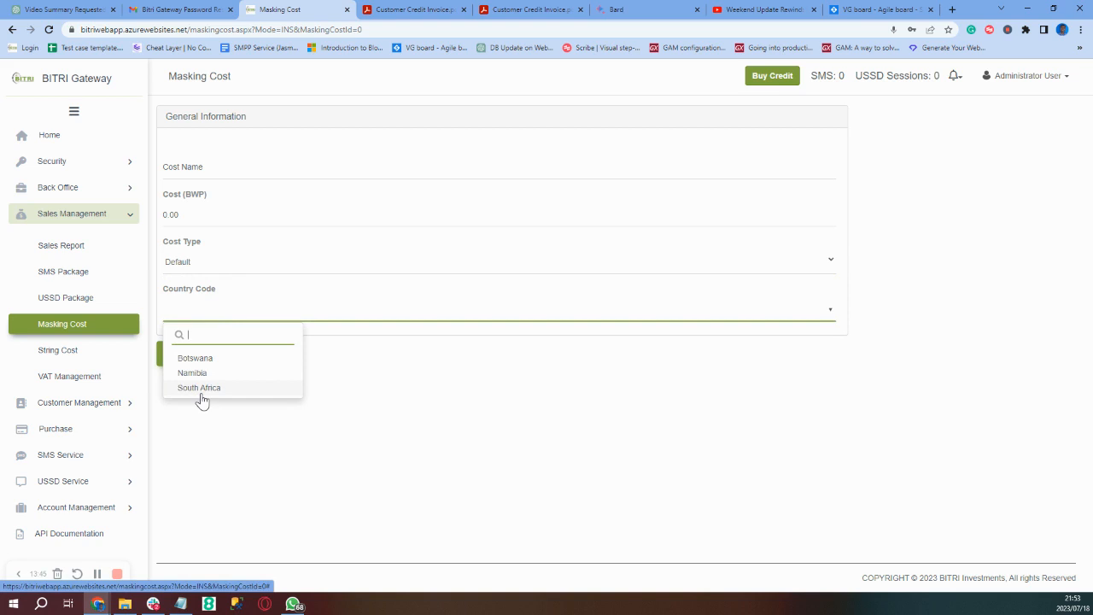
left_click(290, 439)
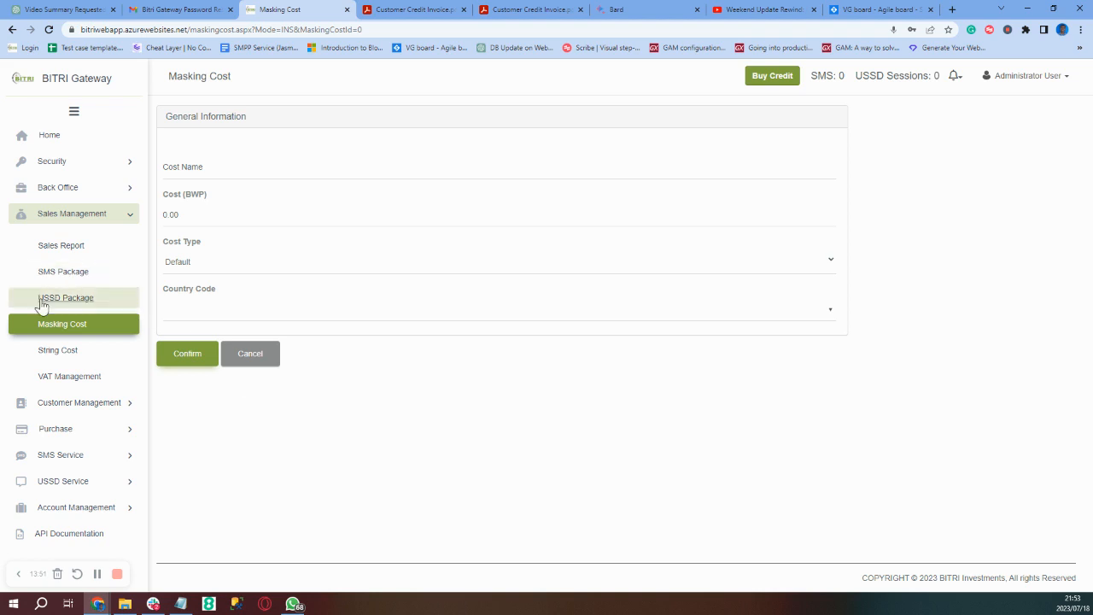
Start a new string cost record named Test Cost with a cost of 890.34 BWP
left_click(60, 353)
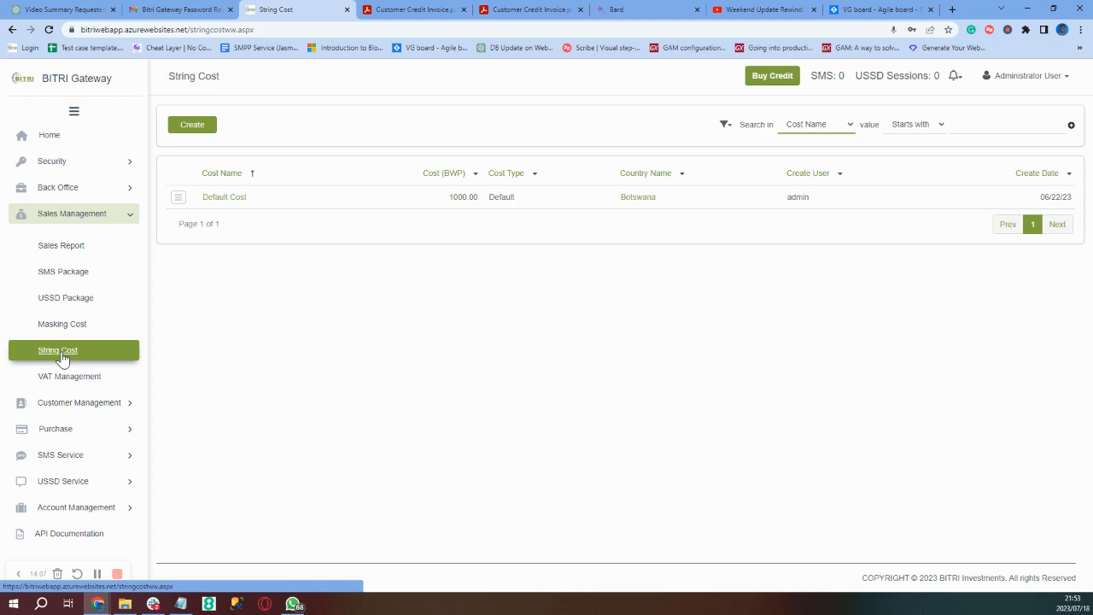
left_click(206, 126)
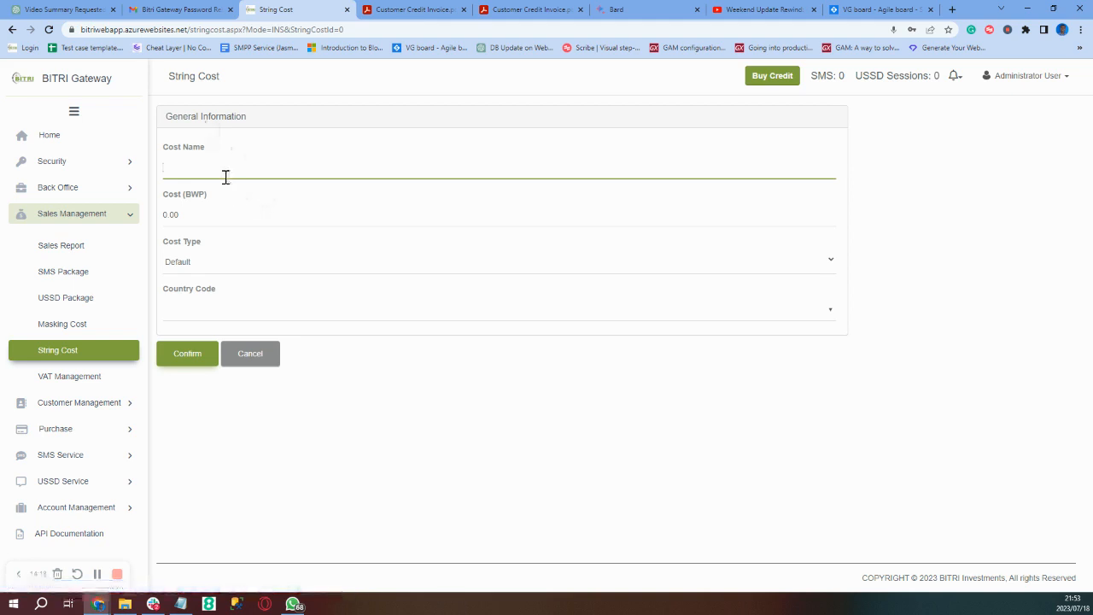
type("Test")
left_click(195, 213)
left_click(201, 171)
left_click(200, 170)
type("Cost")
left_click(198, 218)
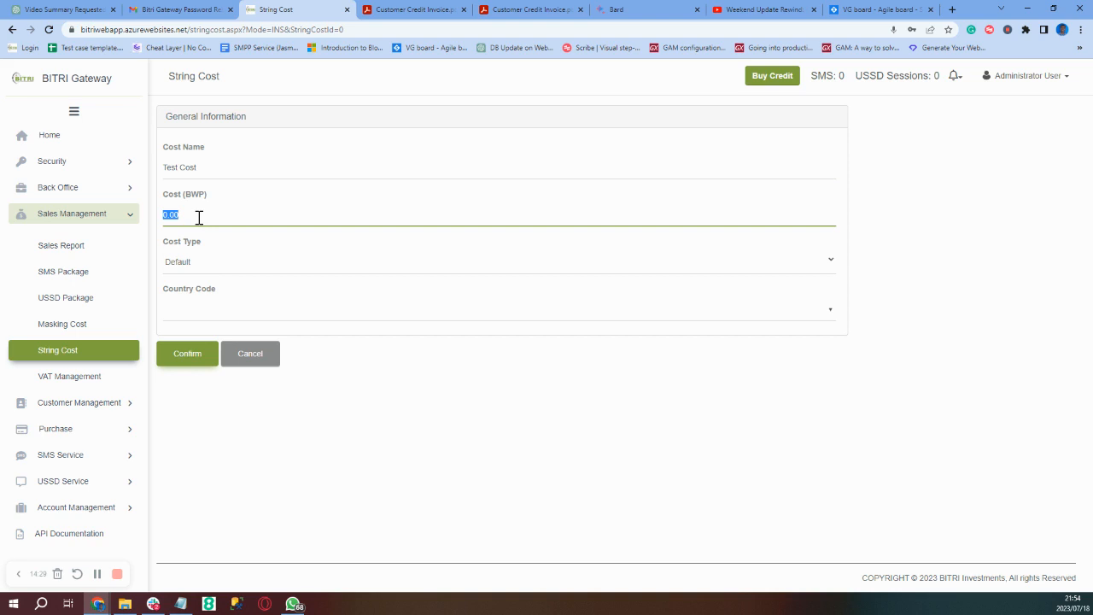
type("890.34")
Keep the string cost's type as Default, select South Africa as its country and try to save the record
left_click(215, 264)
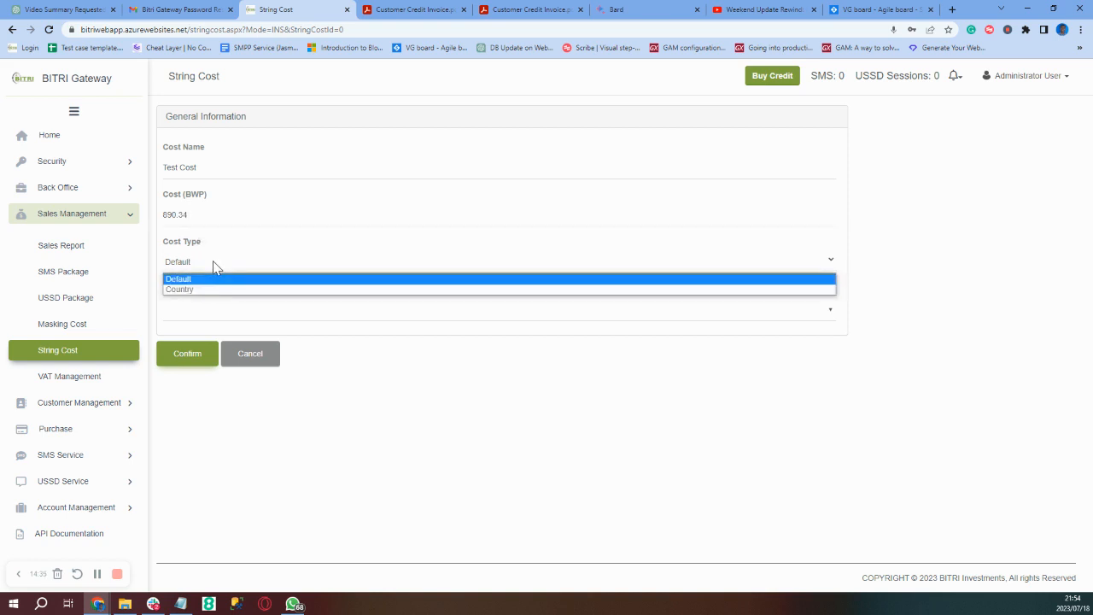
left_click(214, 267)
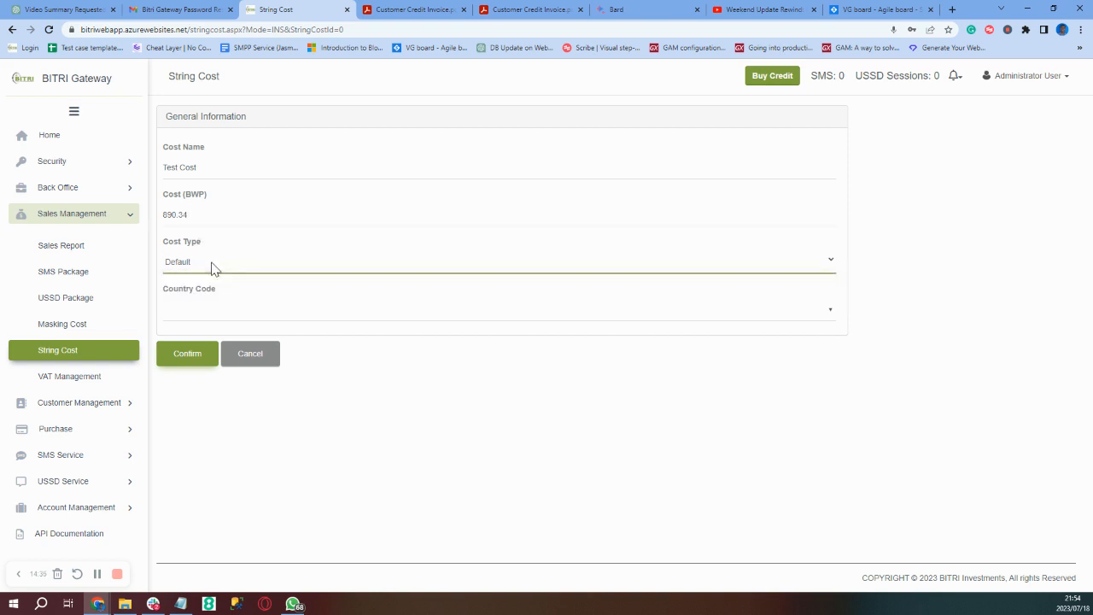
left_click(223, 312)
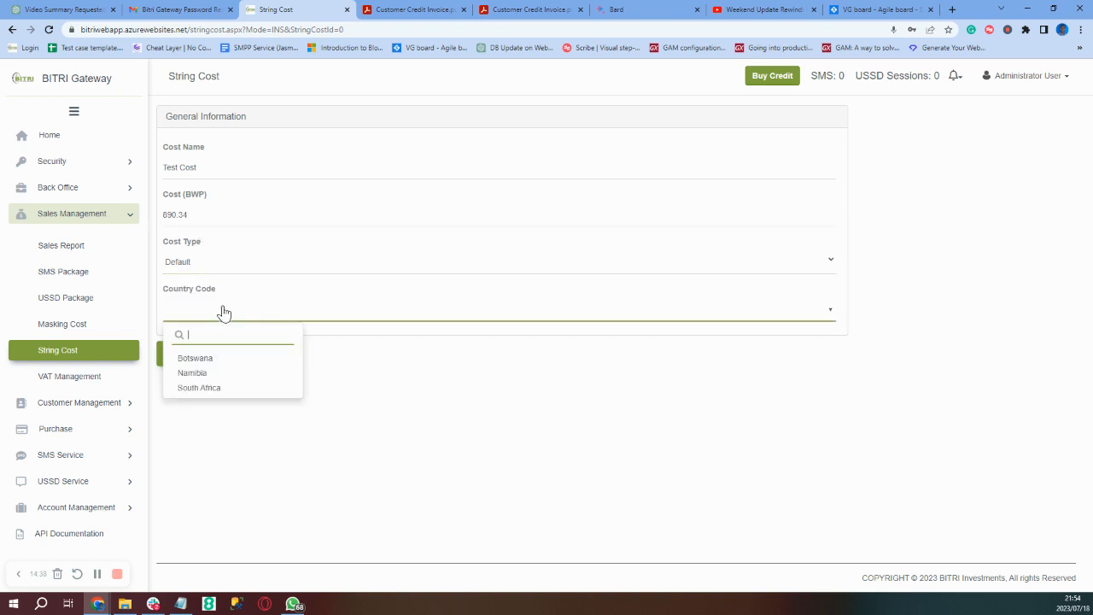
left_click(198, 389)
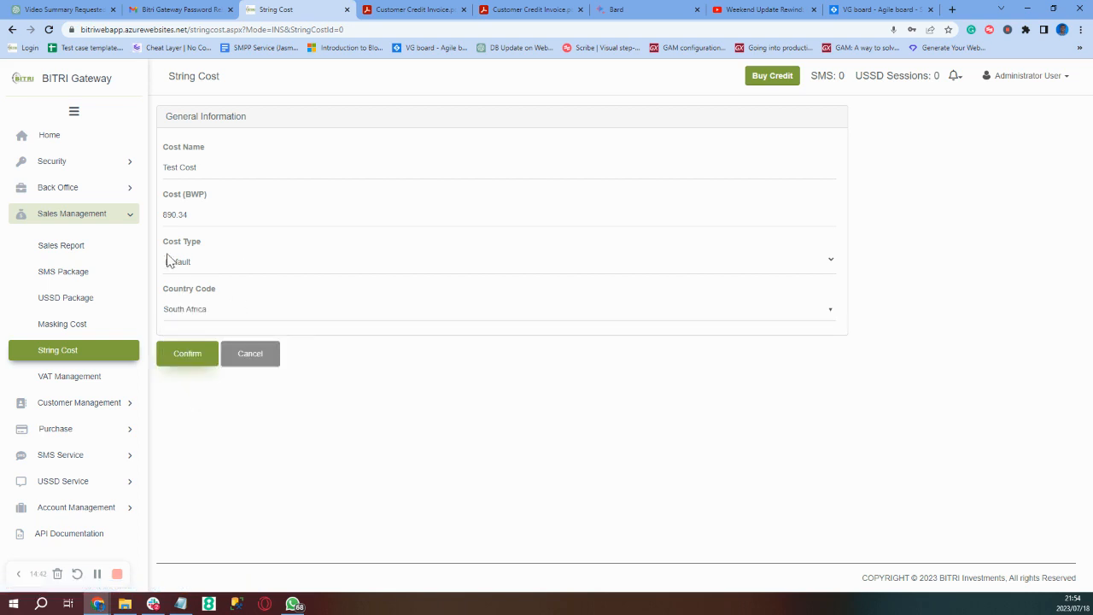
left_click(196, 362)
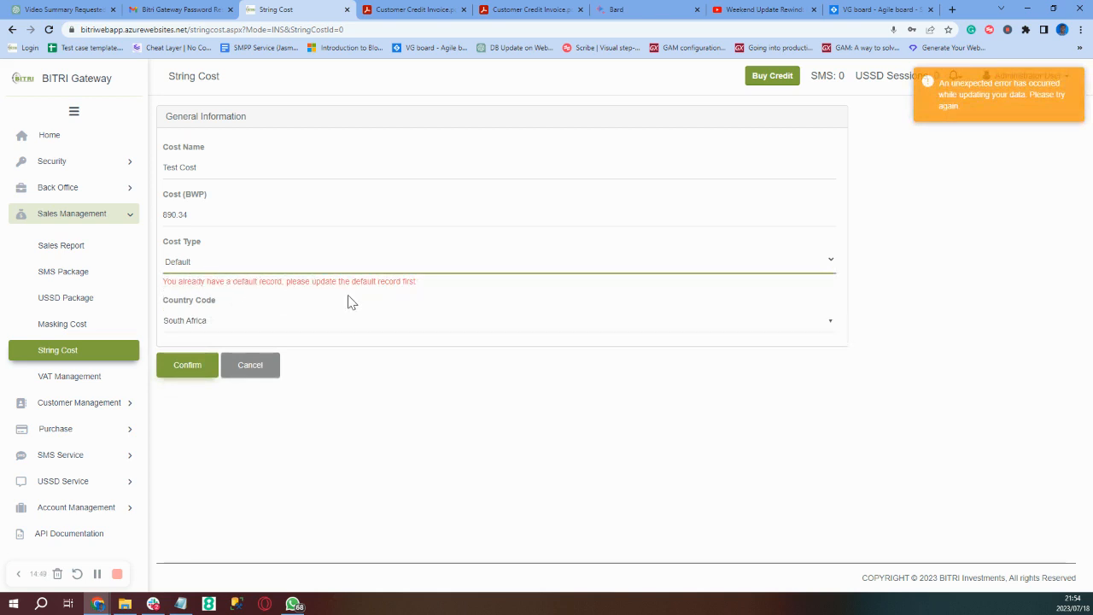
Change the string cost's type to Country and save the record
left_click(309, 268)
left_click(290, 290)
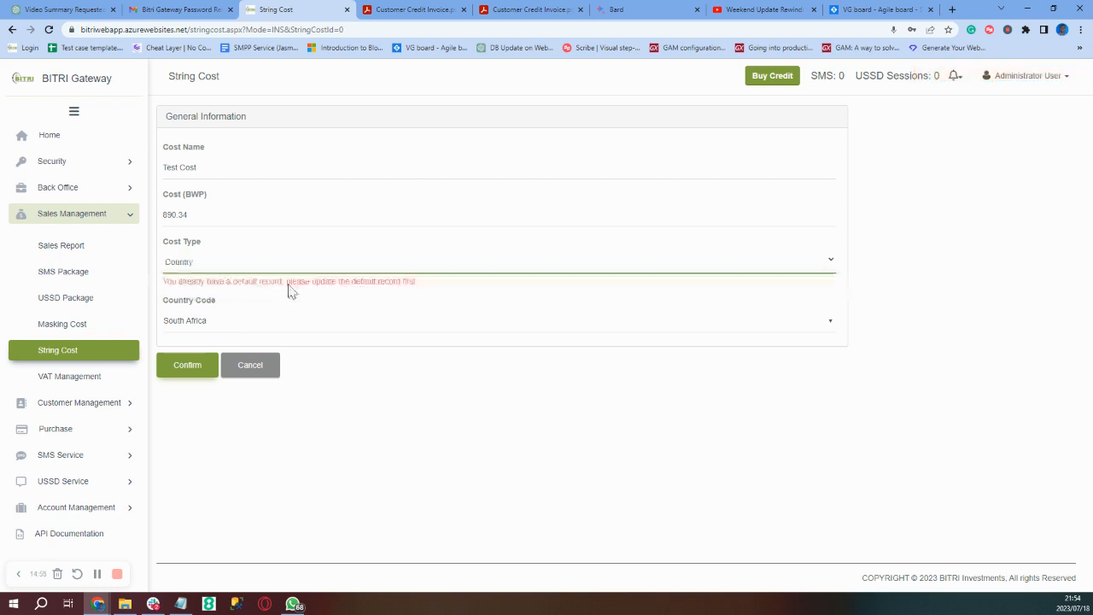
left_click(189, 365)
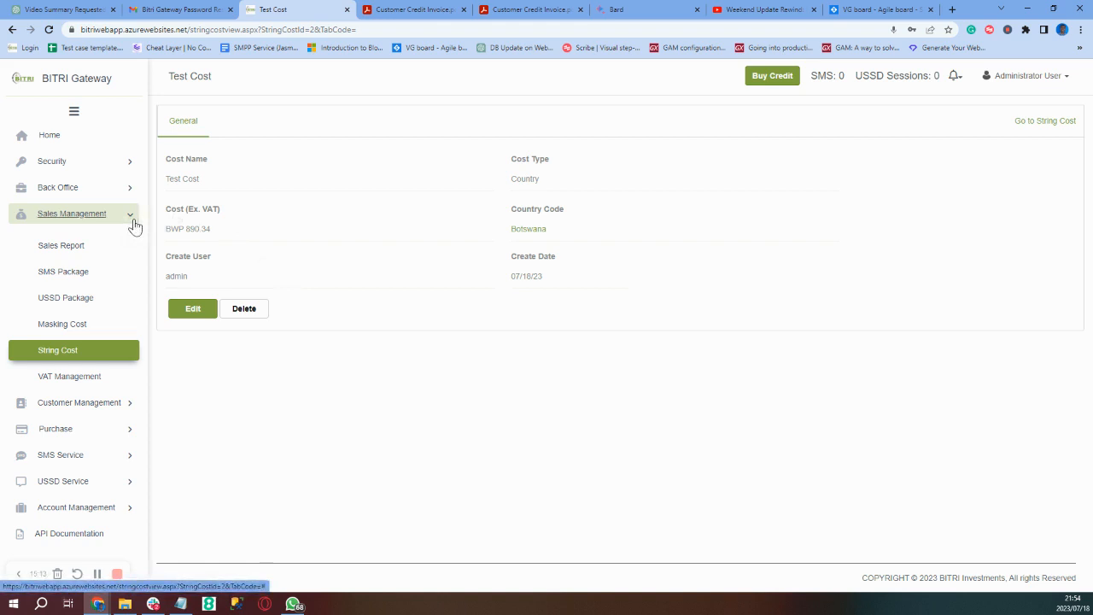
Create and save a VAT record named South Africa VAT with value 14.00, type Country and country South Africa
left_click(53, 377)
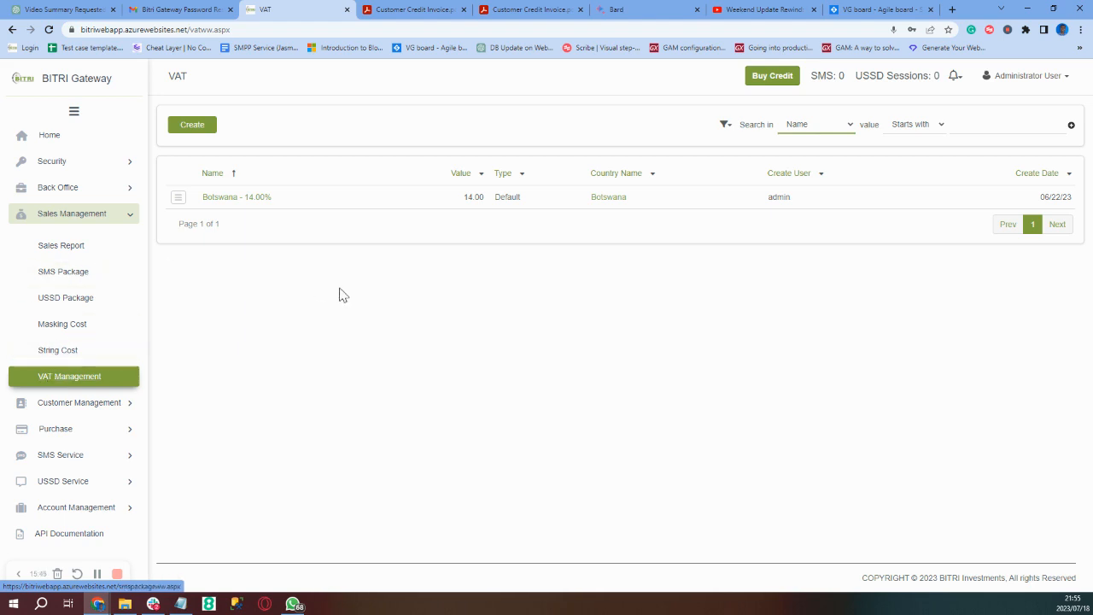
left_click(179, 130)
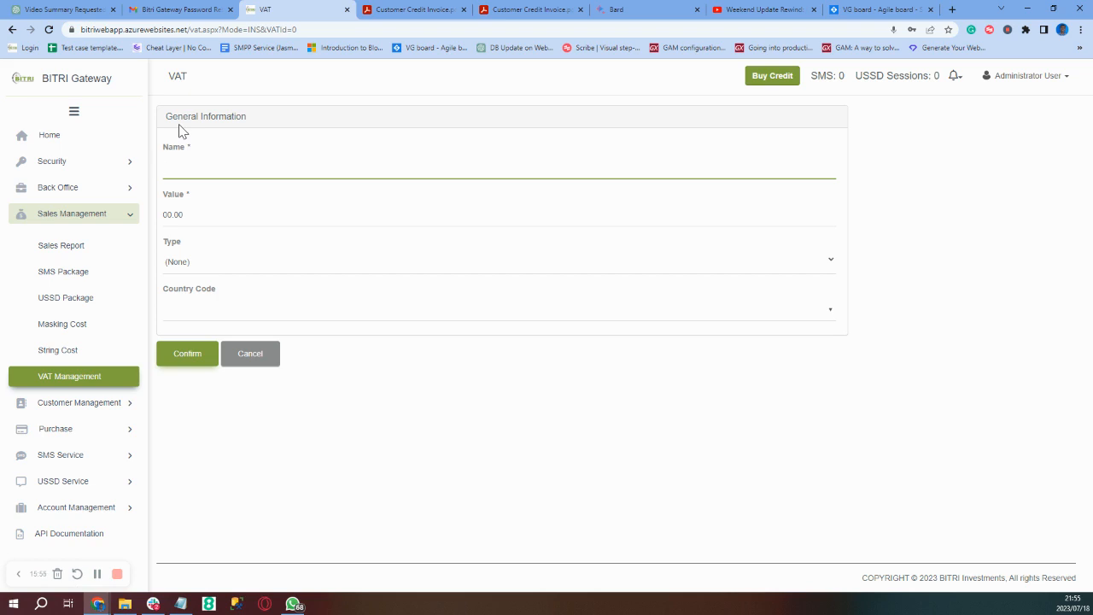
type("outh Africa VAT")
left_click(181, 216)
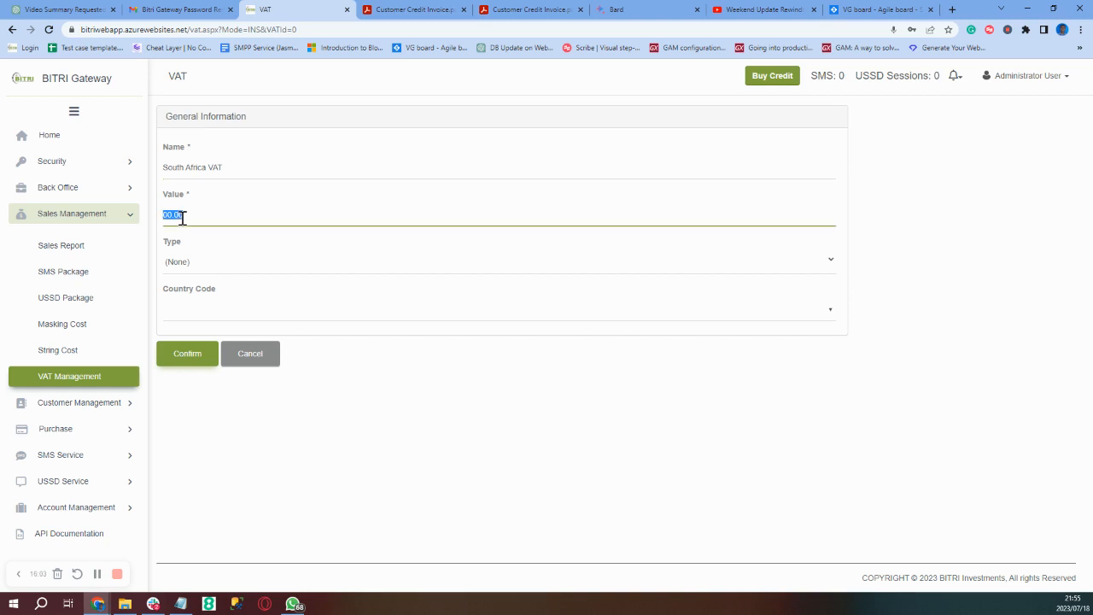
type("14.00")
left_click(182, 270)
left_click(195, 305)
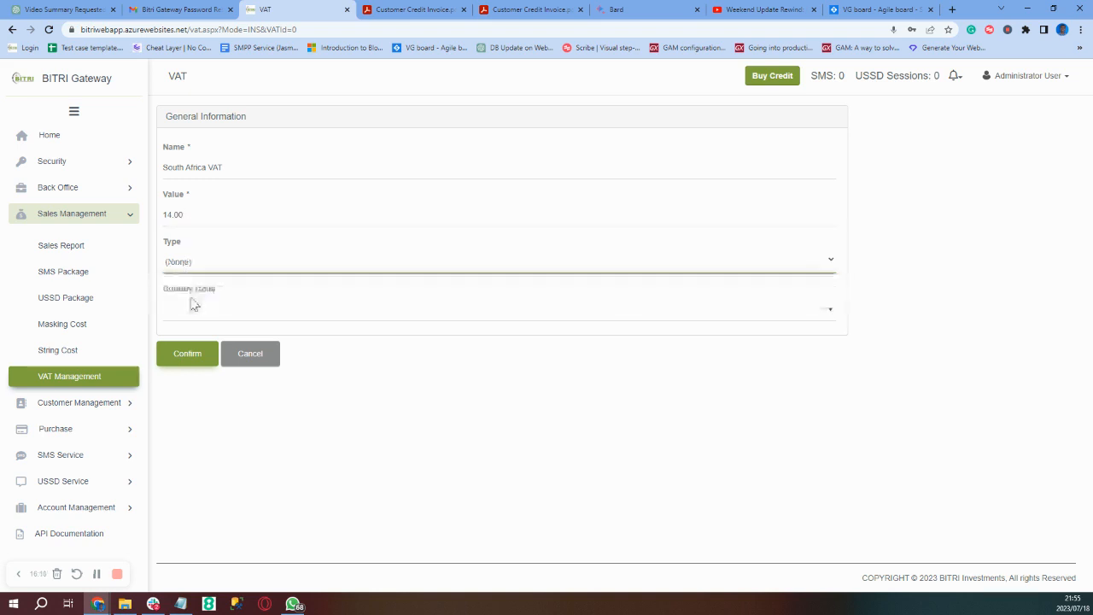
left_click(195, 314)
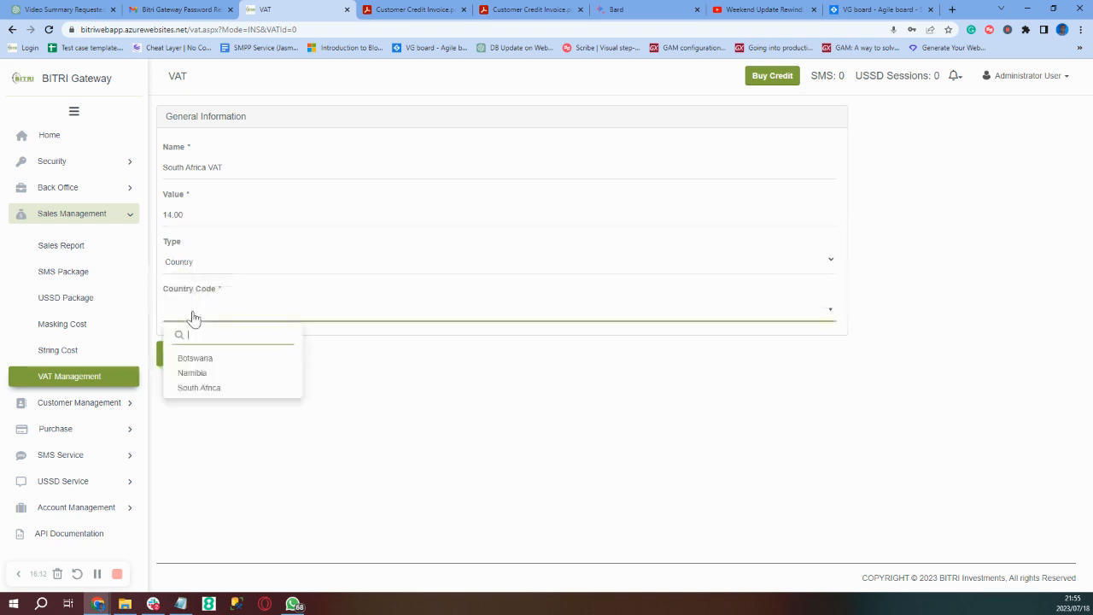
left_click(189, 387)
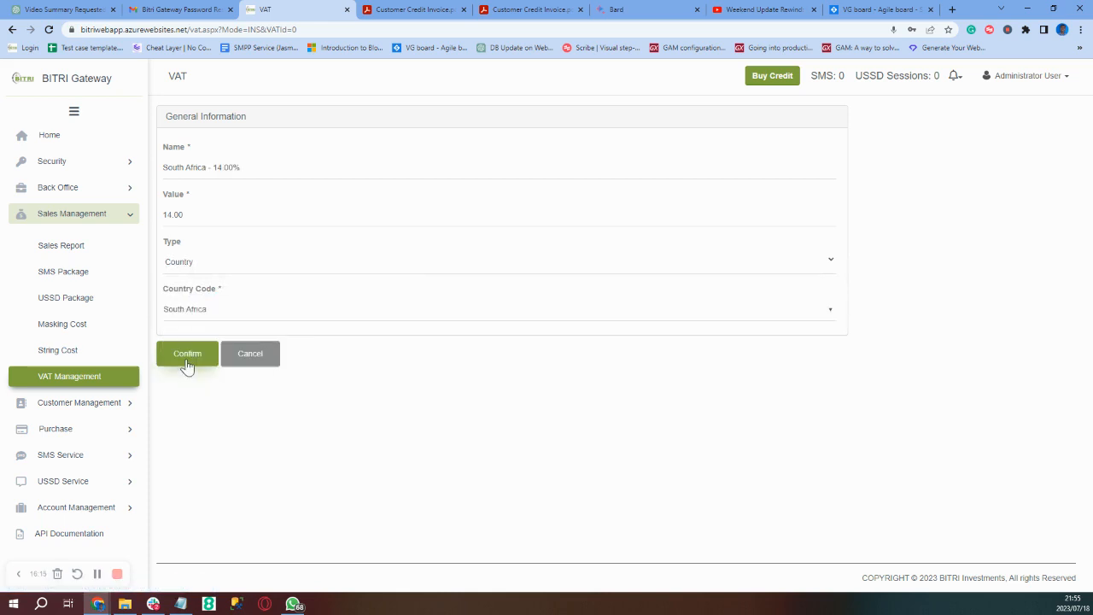
left_click(187, 364)
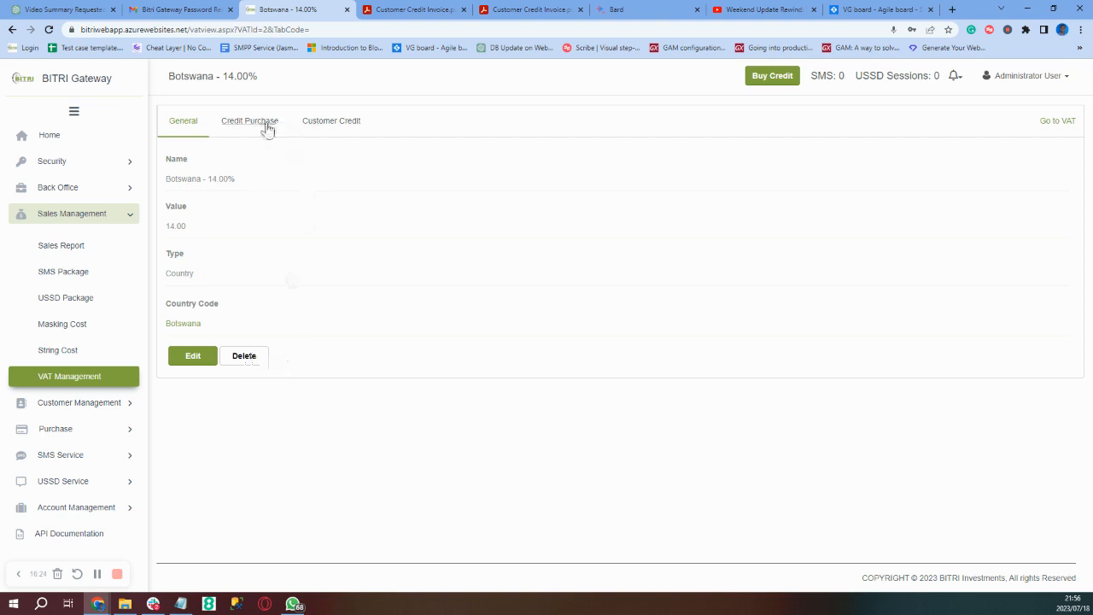
Edit the Country-type VAT record in the VAT list, set its country code to South Africa and save it
left_click(69, 380)
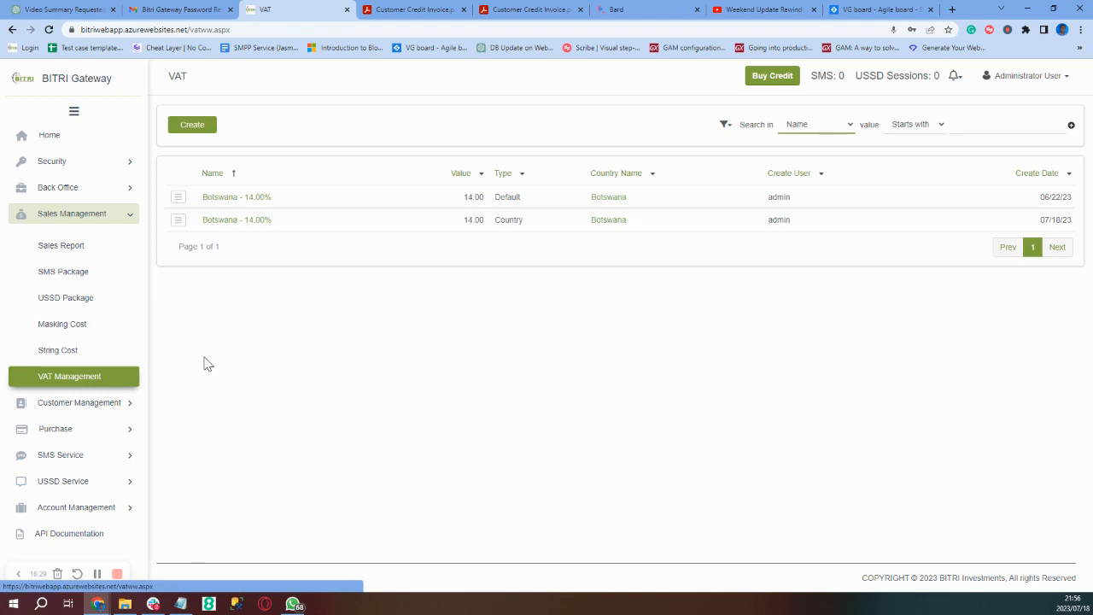
left_click(177, 198)
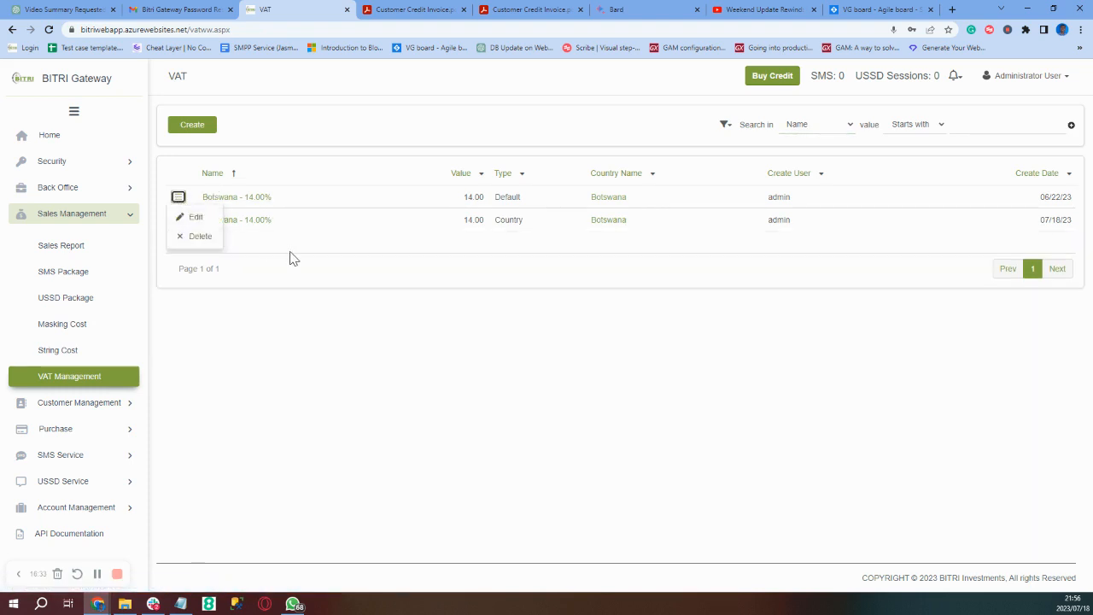
left_click(291, 257)
left_click(177, 221)
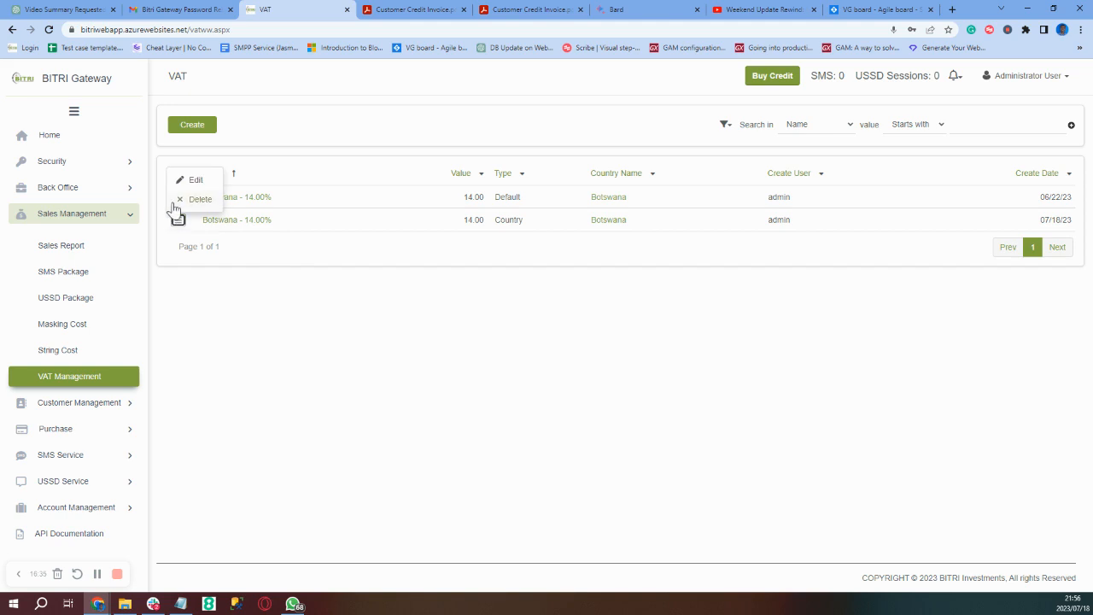
left_click(195, 182)
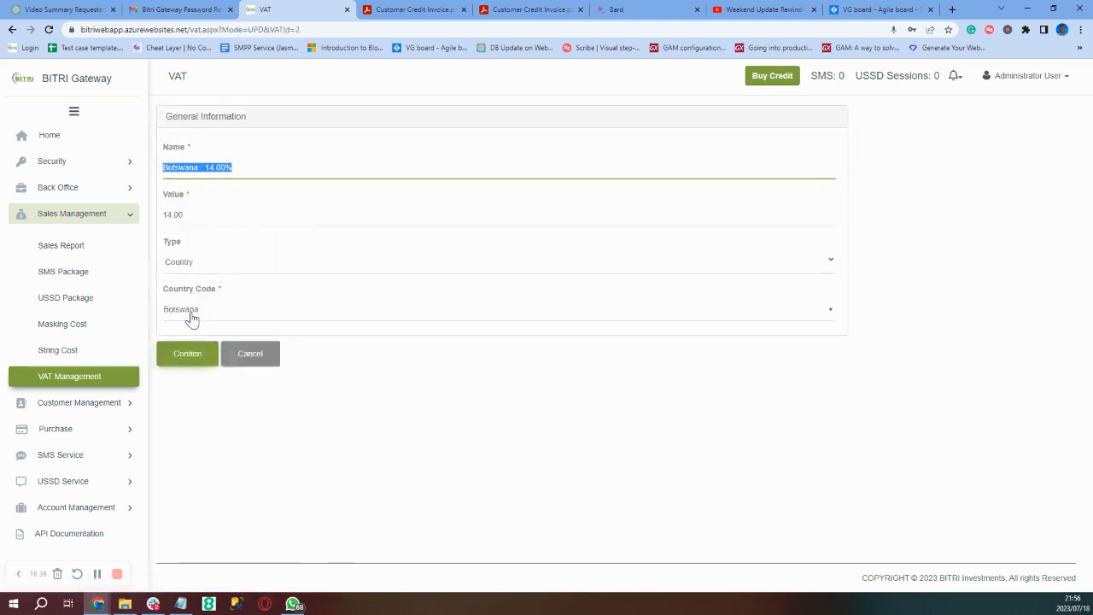
left_click(190, 313)
left_click(199, 387)
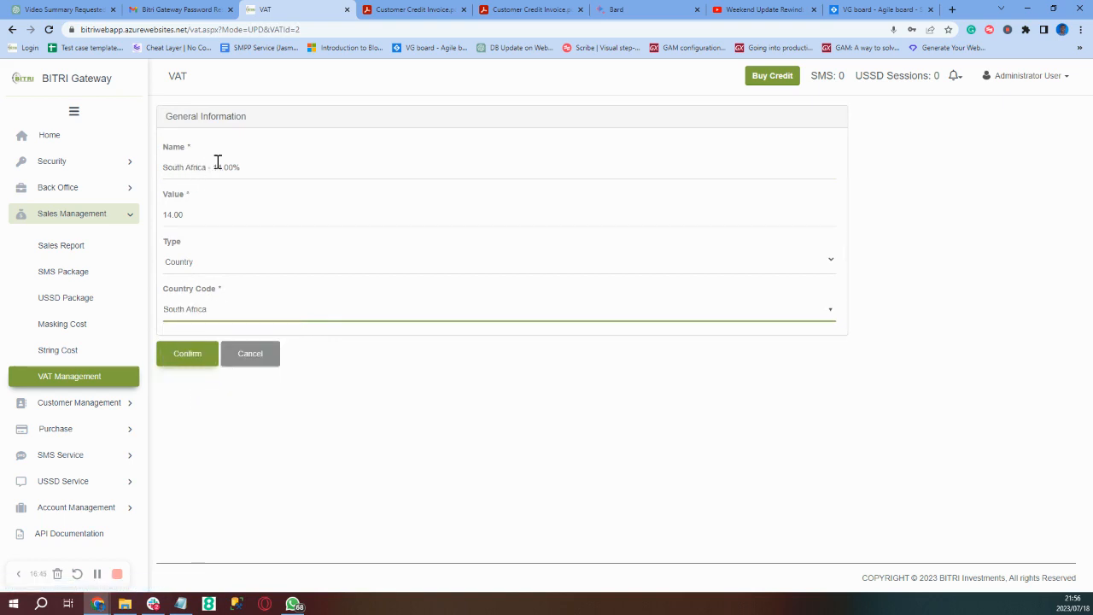
left_click(185, 367)
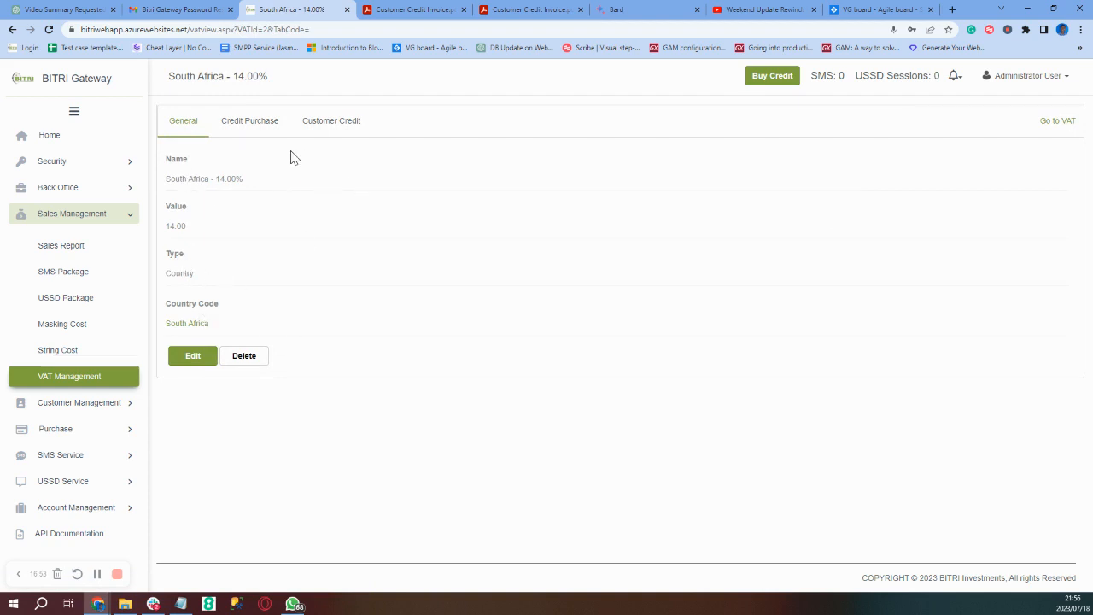
Examine the VAT record's credit purchase and customer credit sections, and return to its general details
left_click(262, 126)
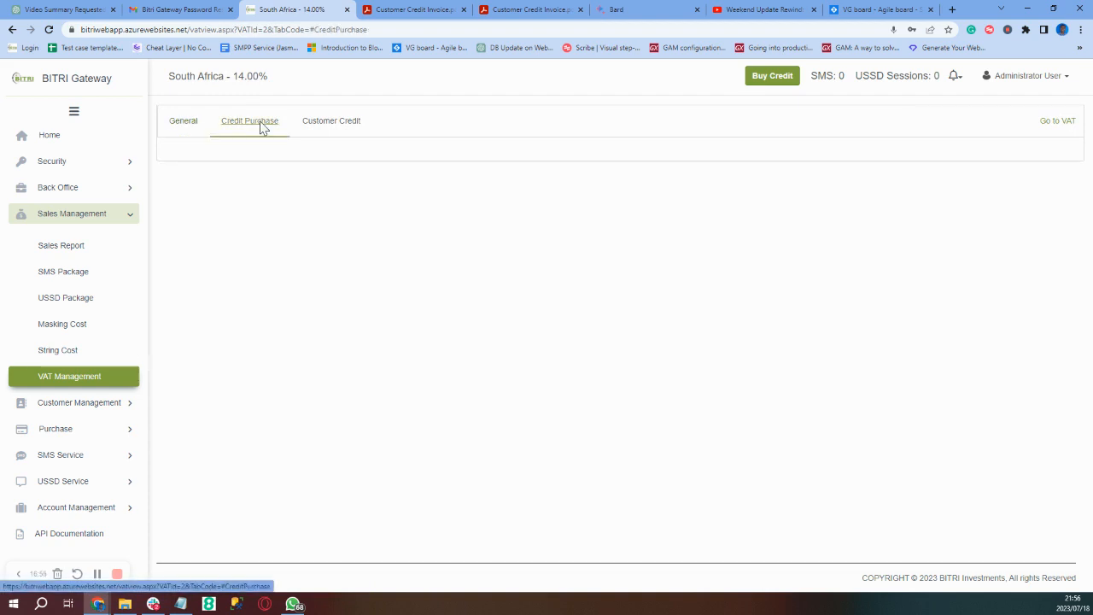
left_click(328, 142)
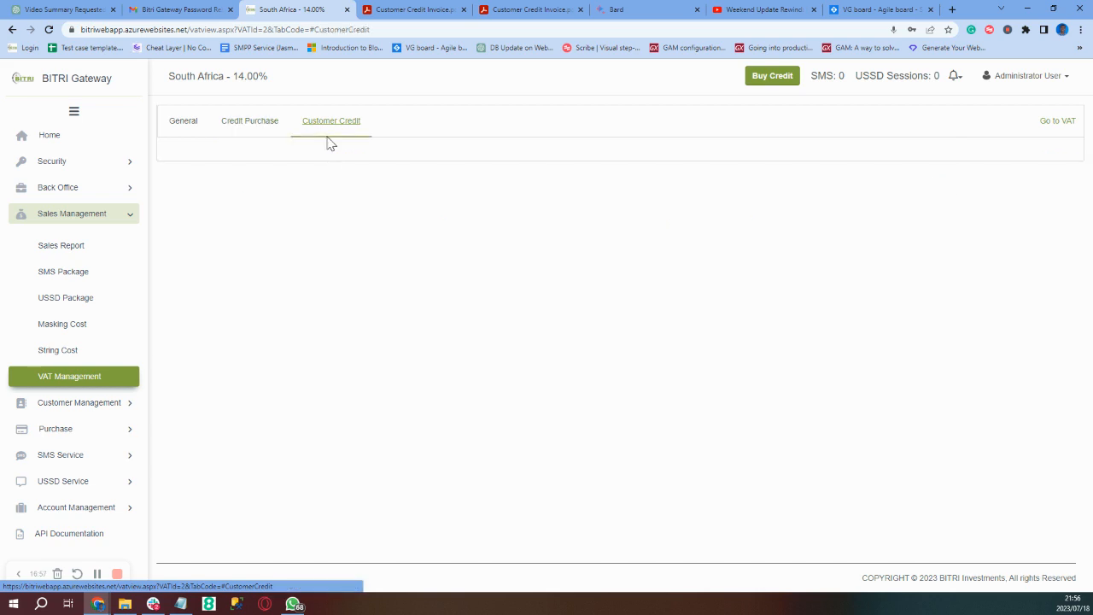
left_click(181, 127)
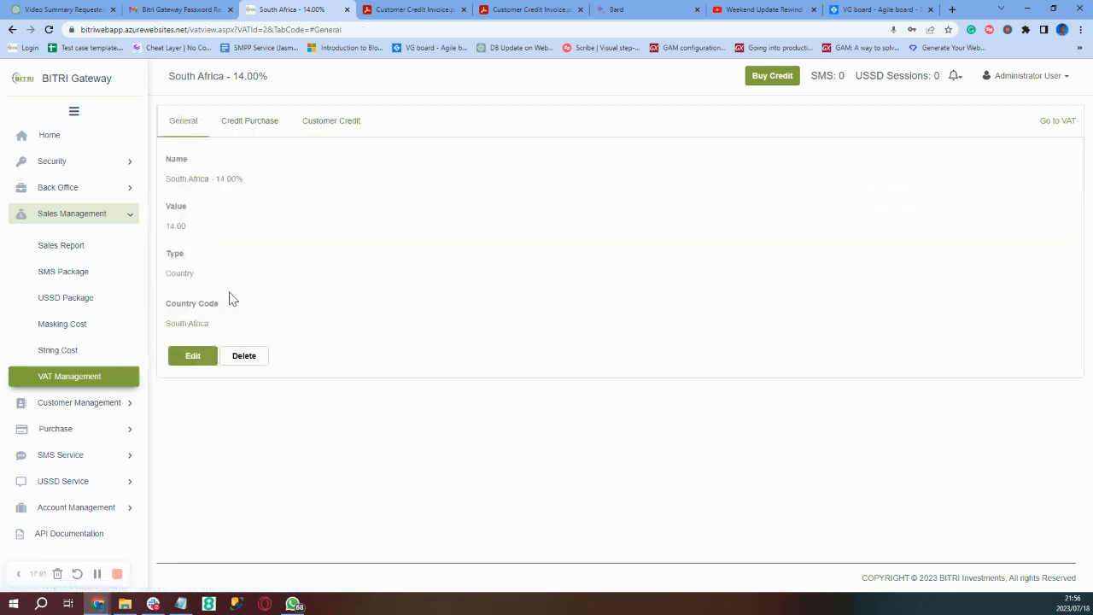
Open the Botswana - 14.00% record from the VAT list and examine its credit purchases and customer credits
left_click(1059, 122)
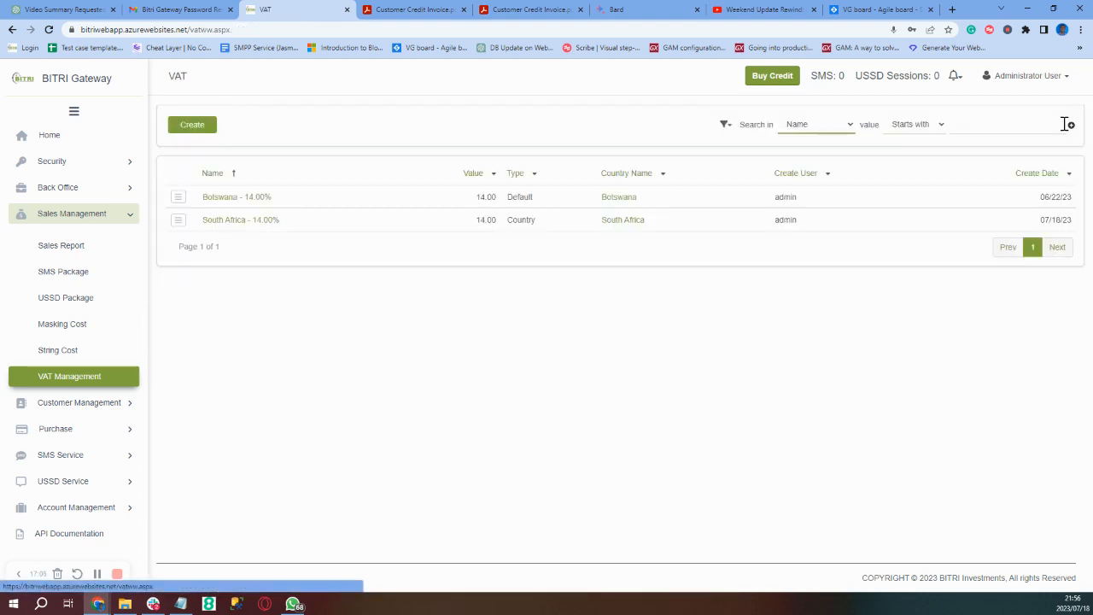
left_click(207, 201)
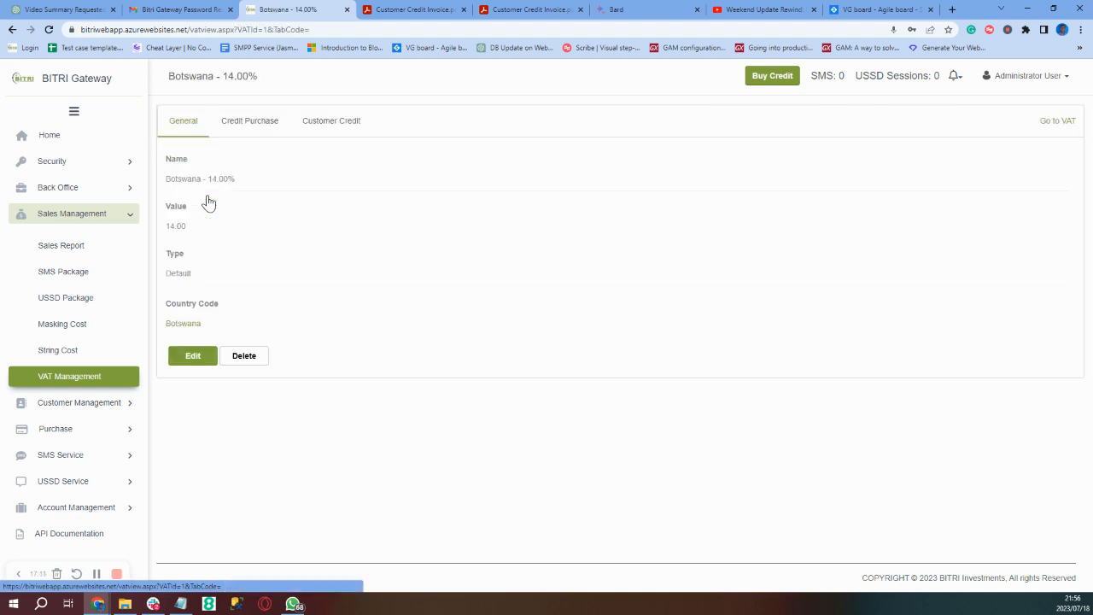
left_click(250, 126)
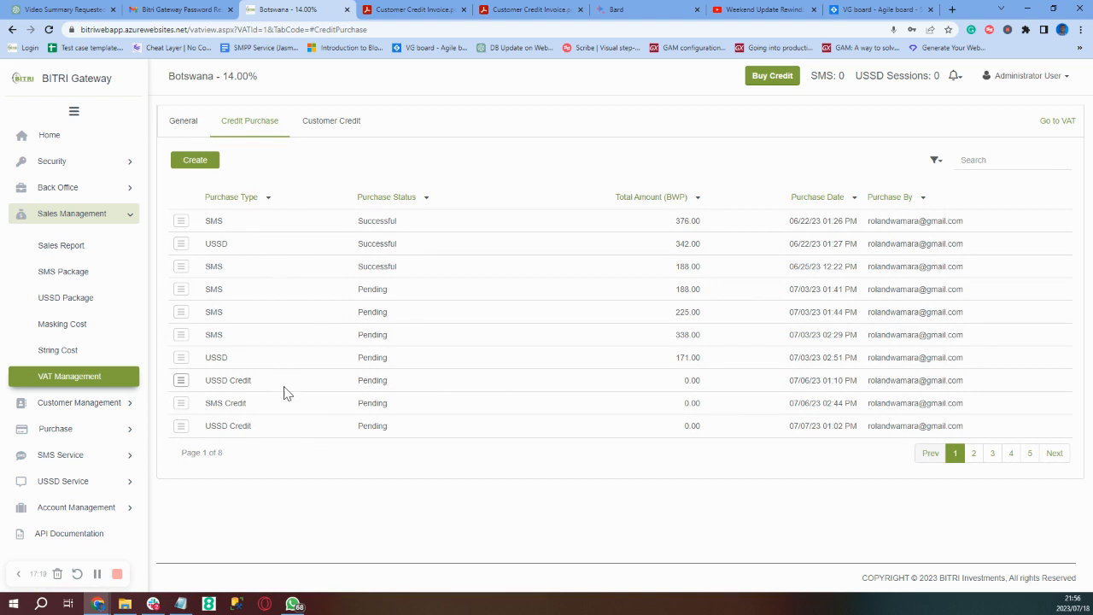
left_click(315, 135)
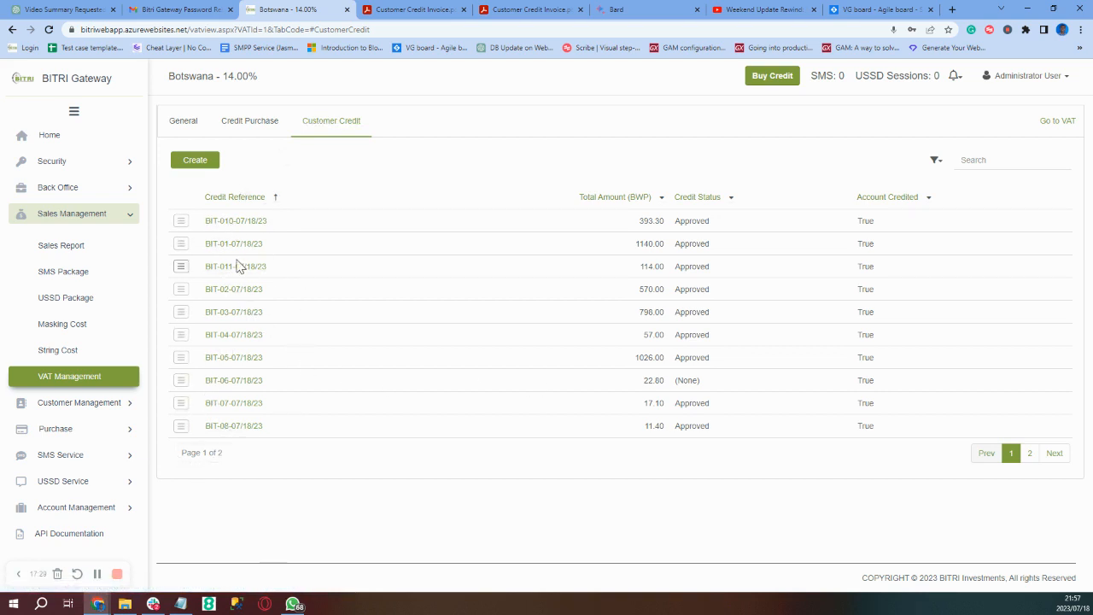
Open the BITRI company profile under customer management and examine its general details, group list and sessions
left_click(131, 215)
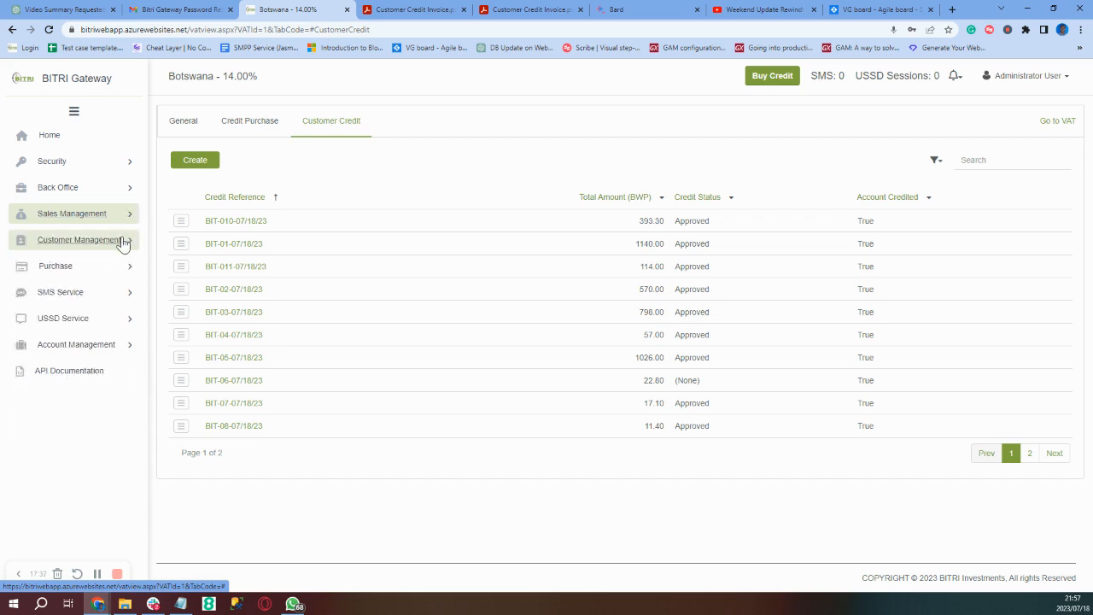
left_click(121, 241)
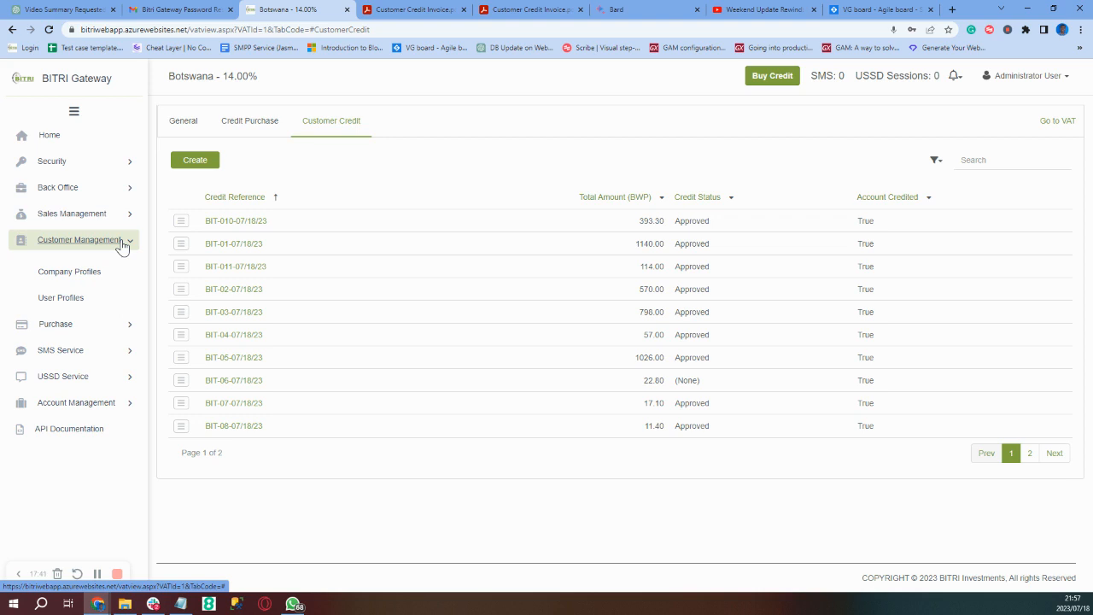
left_click(74, 273)
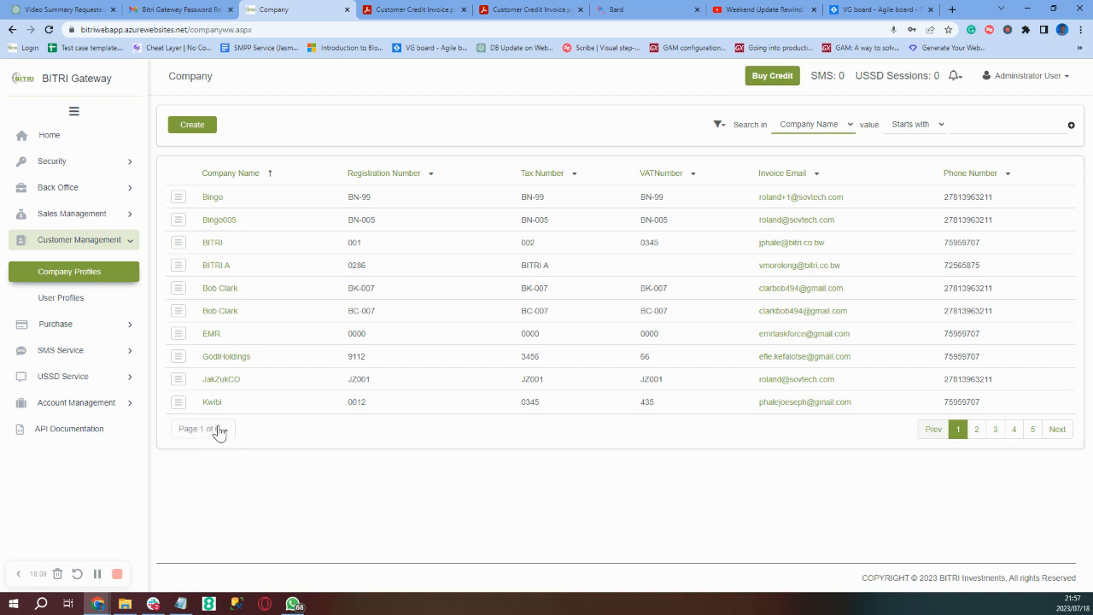
left_click(210, 244)
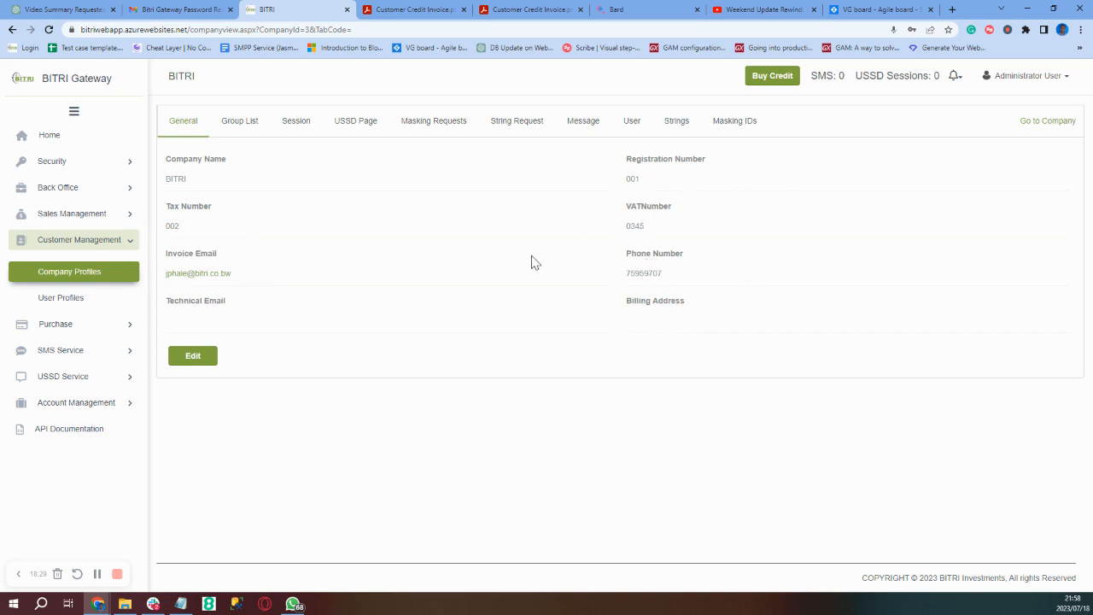
left_click(225, 135)
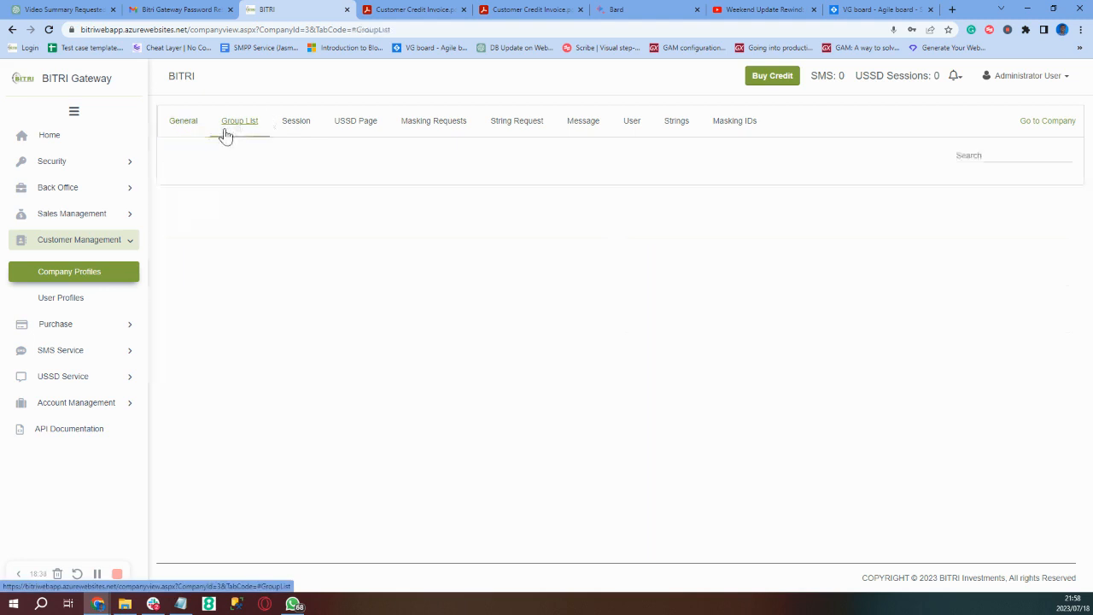
left_click(295, 142)
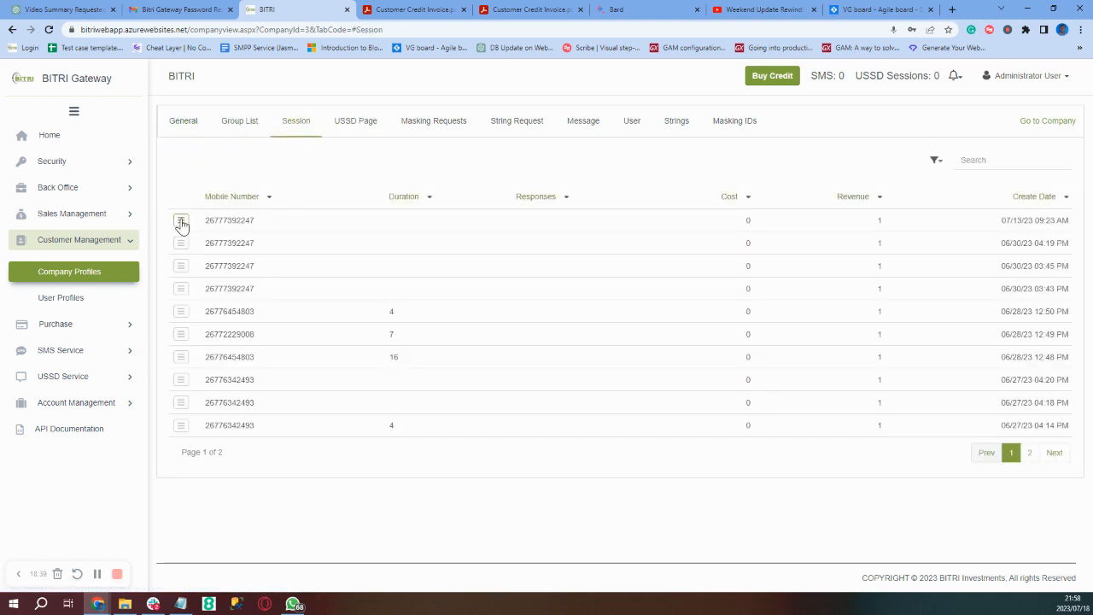
left_click(181, 221)
left_click(180, 221)
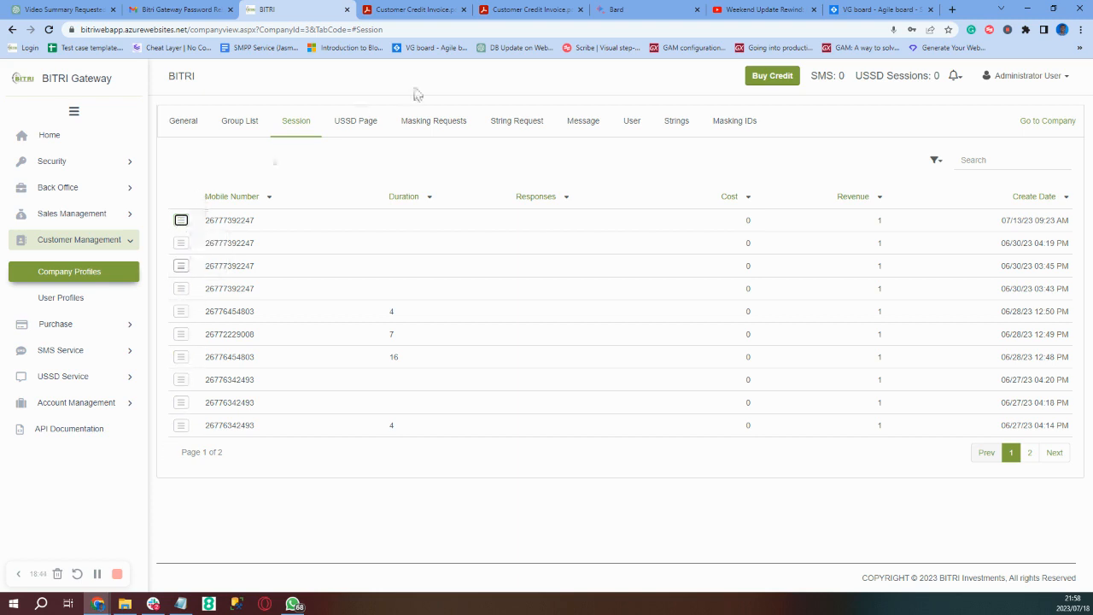
Examine the BITRI company's USSD pages, masking requests, string requests, messages, users, strings and masking IDs
left_click(364, 135)
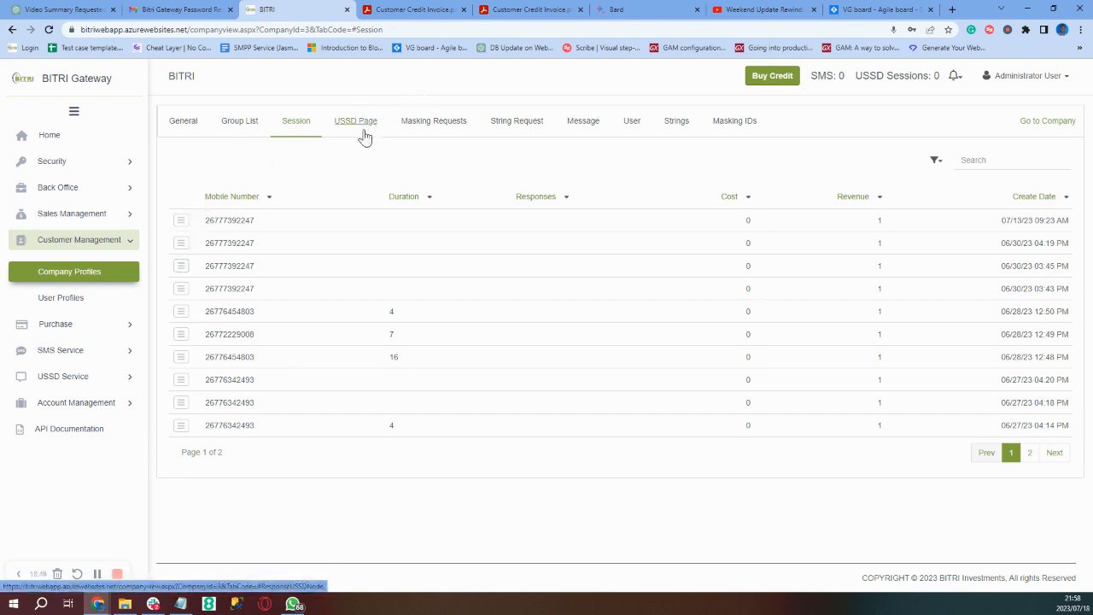
left_click(449, 142)
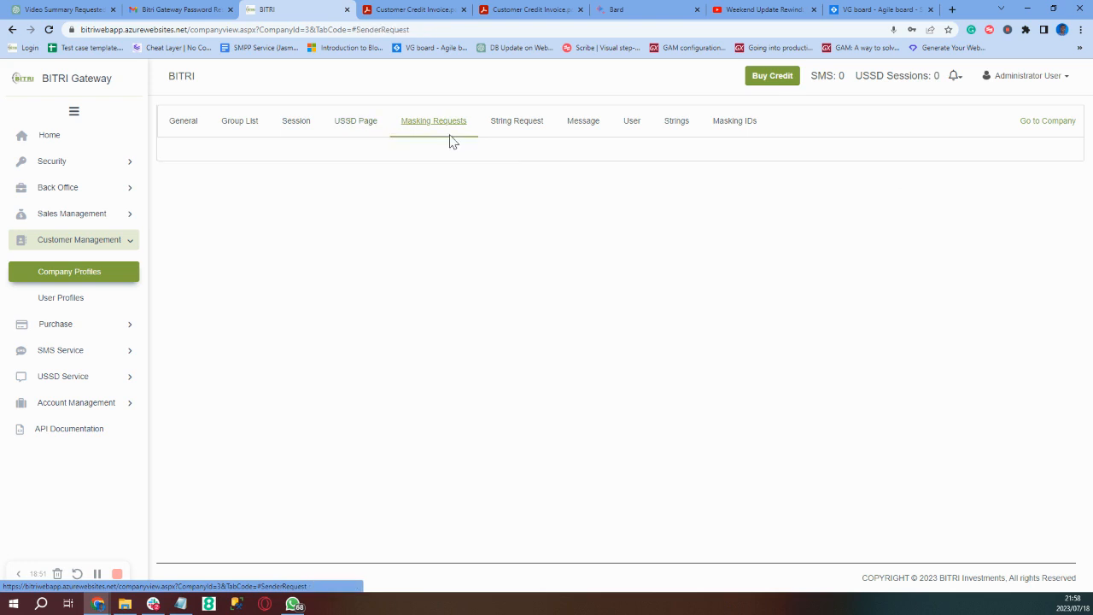
left_click(523, 137)
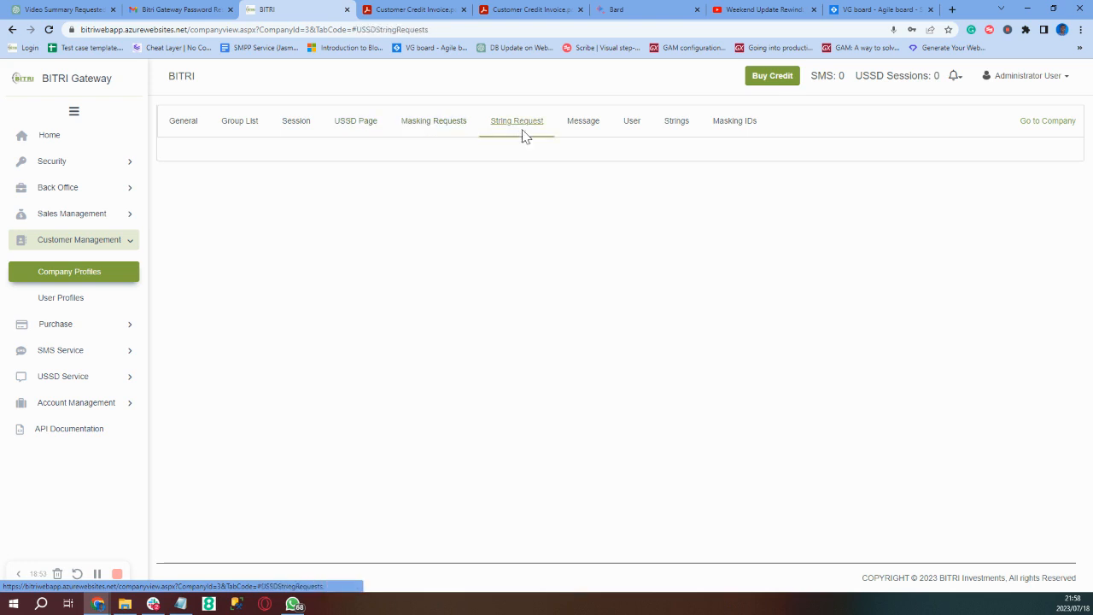
left_click(587, 134)
left_click(629, 133)
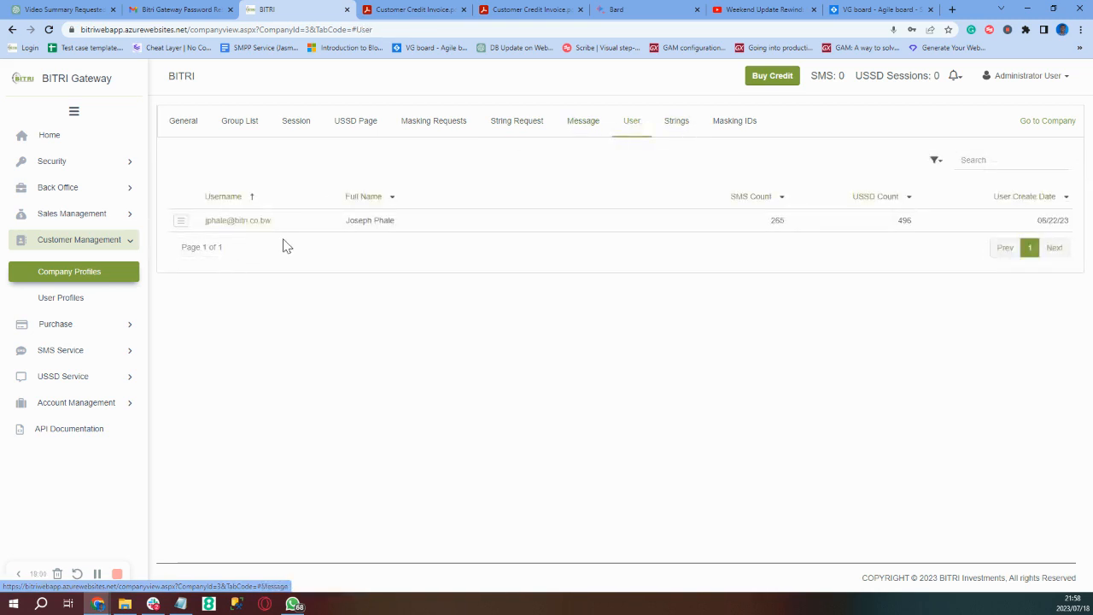
left_click(689, 131)
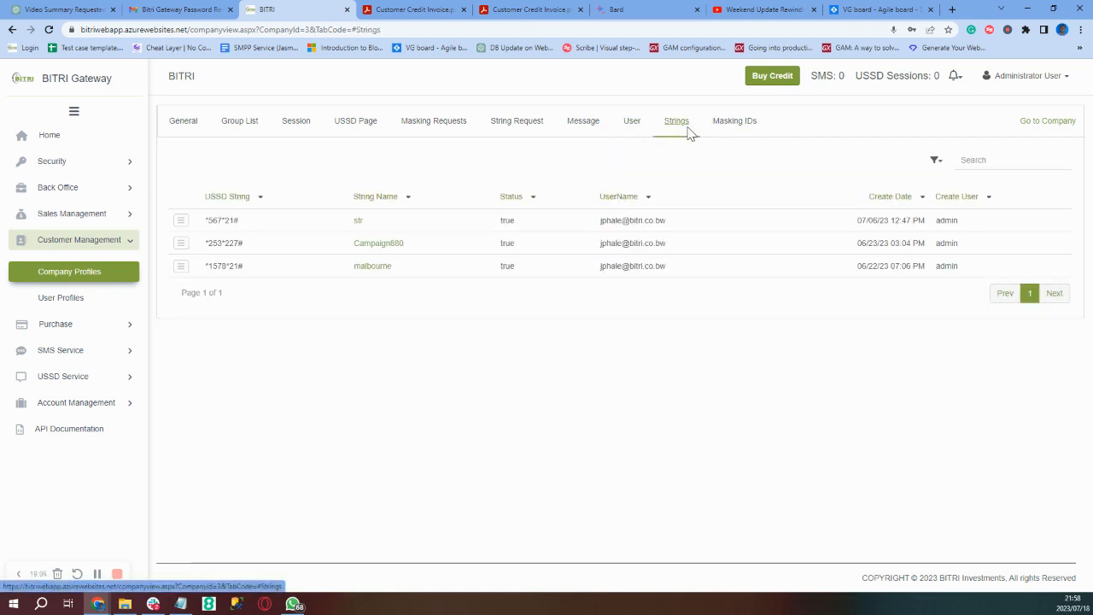
left_click(736, 122)
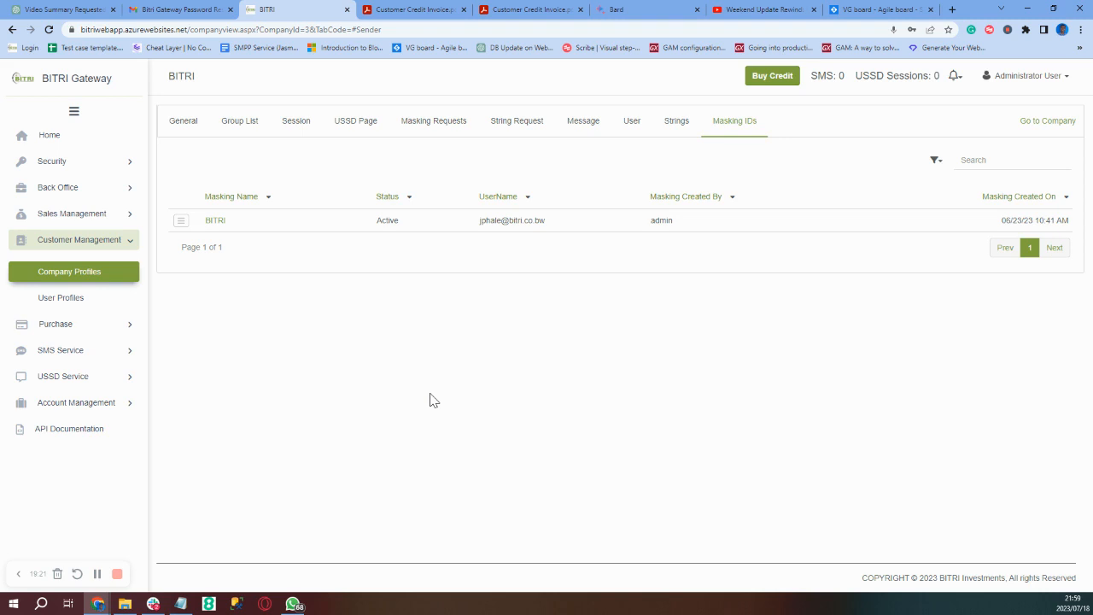
Open the first user in the user profiles list and examine the credit purchases, EFT payments and credit notes
left_click(83, 309)
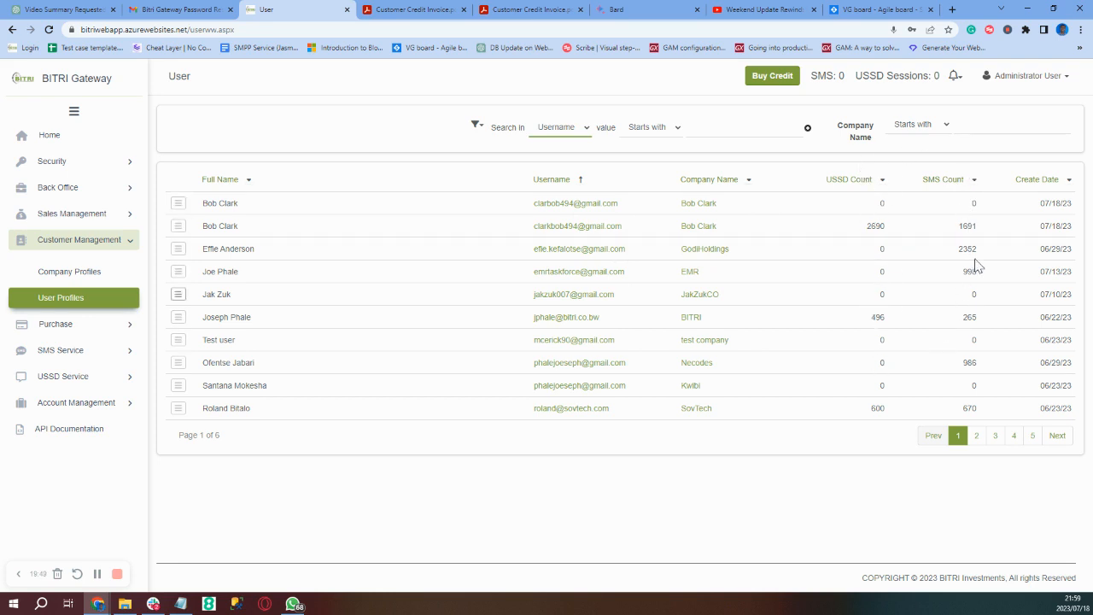
left_click(580, 209)
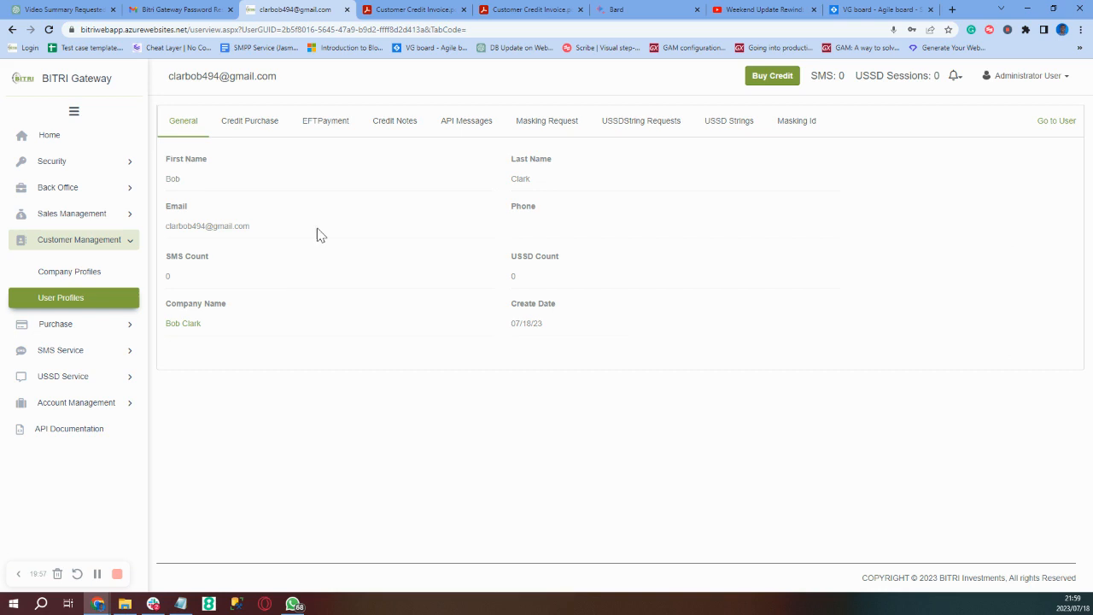
left_click(255, 132)
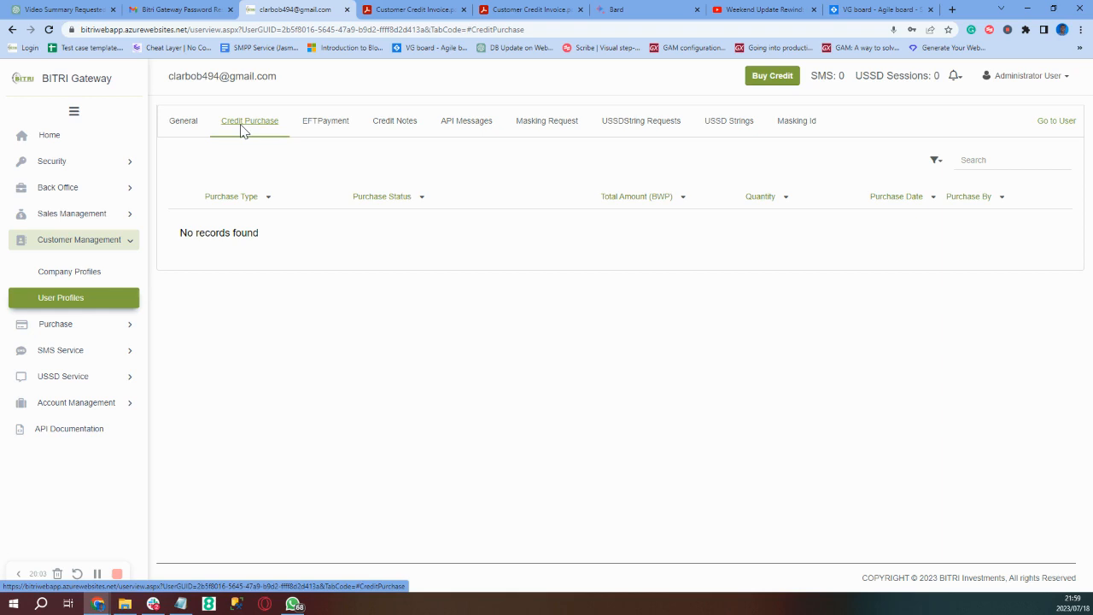
left_click(314, 133)
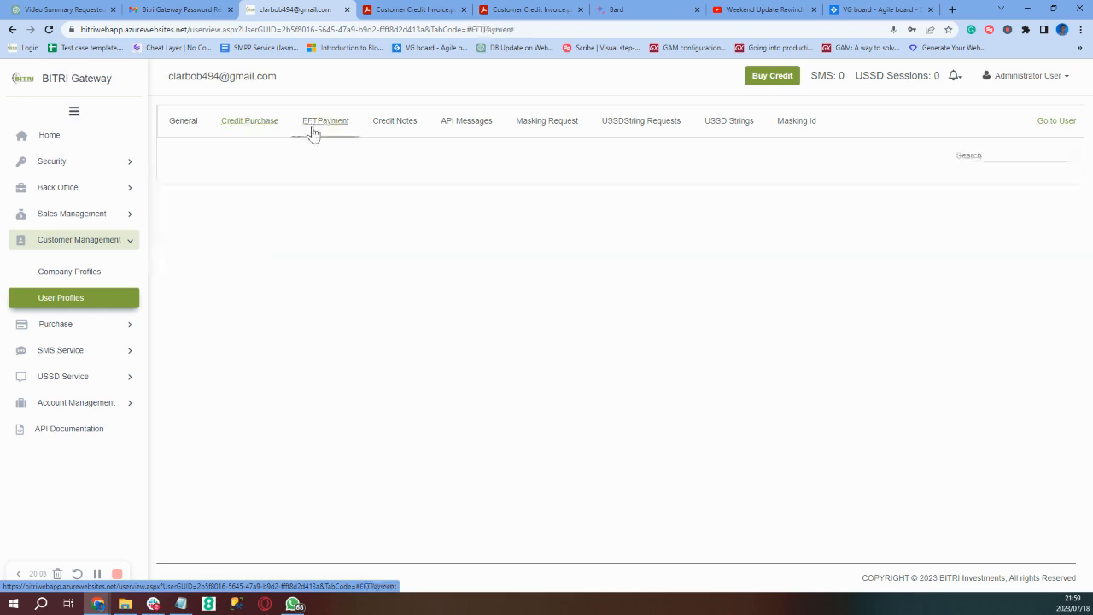
left_click(408, 135)
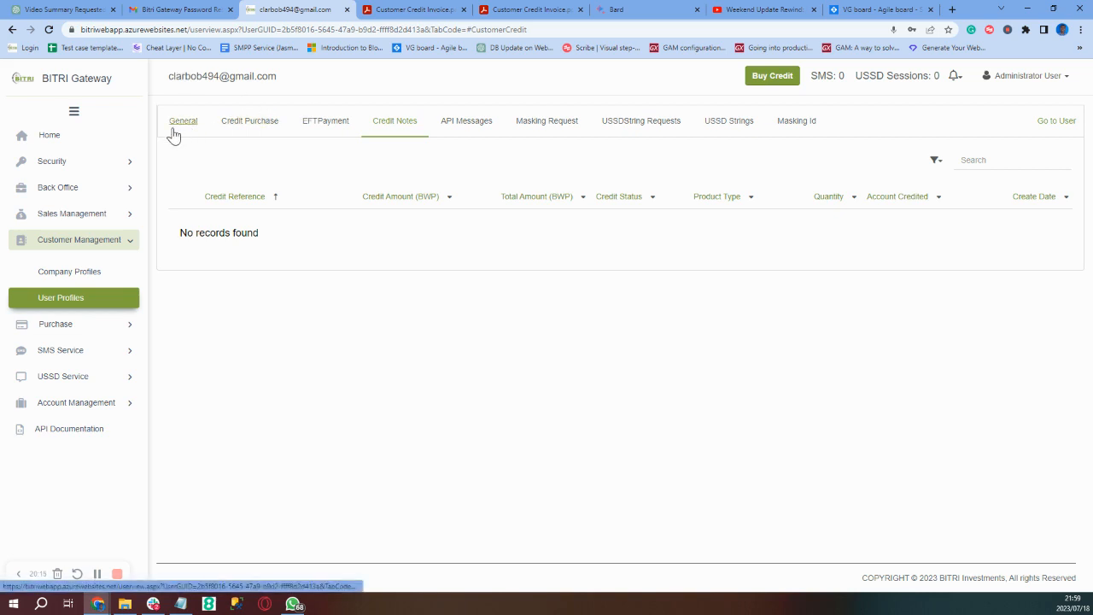
Return to the user list, open the second user's profile and examine the credit purchases, EFT payments and credit notes
left_click(1059, 122)
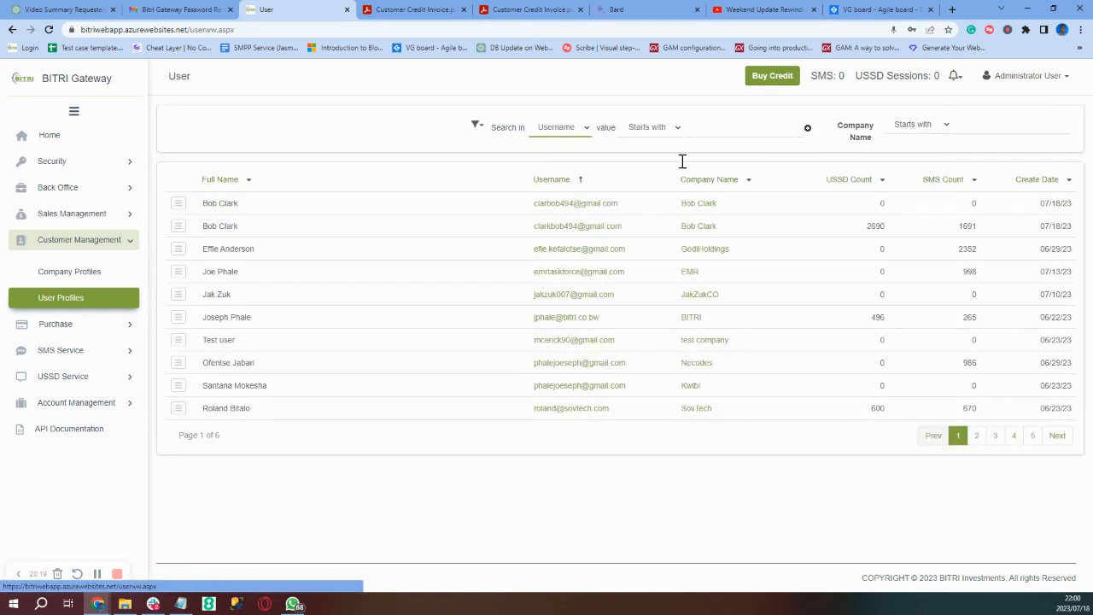
left_click(560, 226)
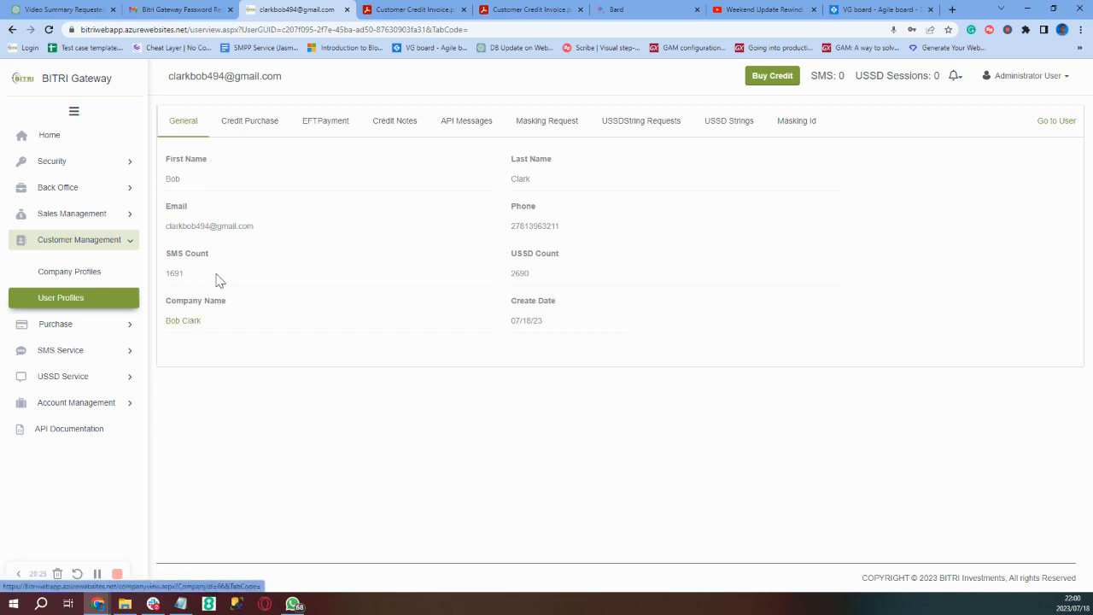
left_click(237, 128)
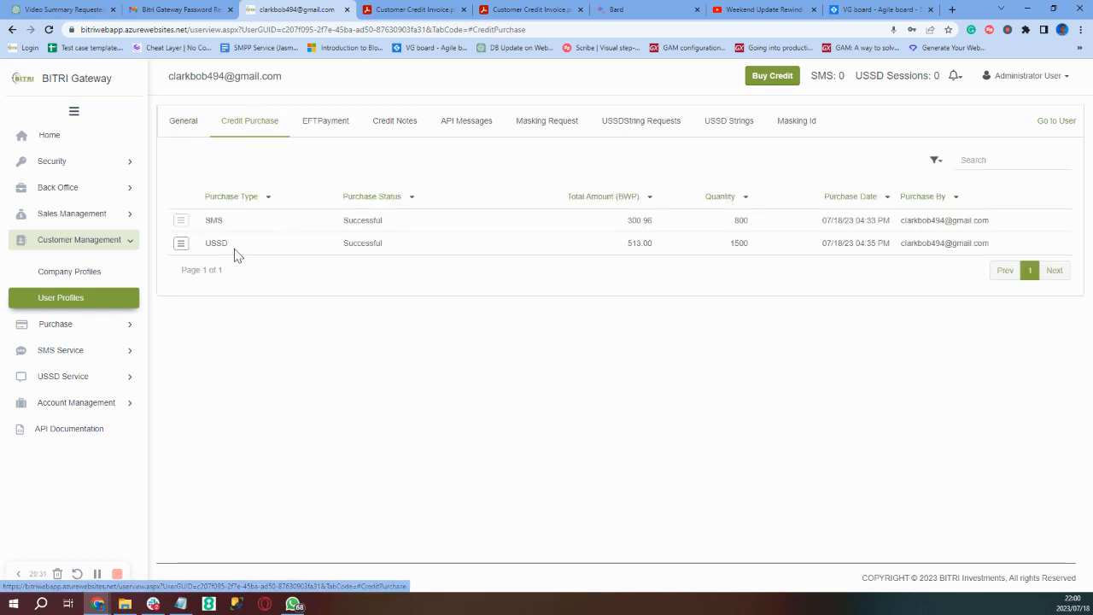
left_click(340, 133)
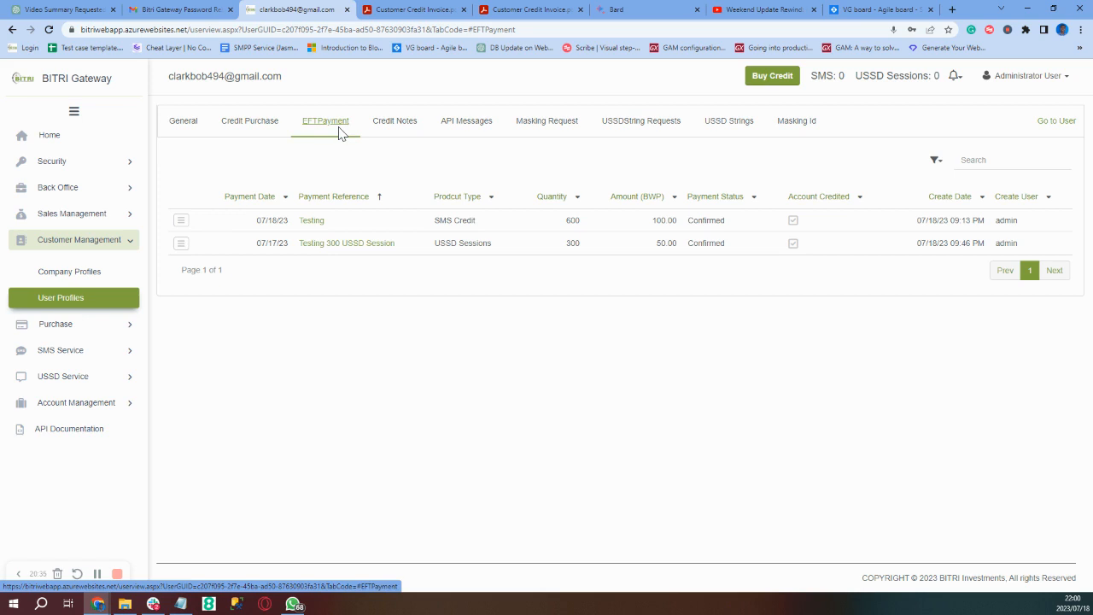
left_click(398, 123)
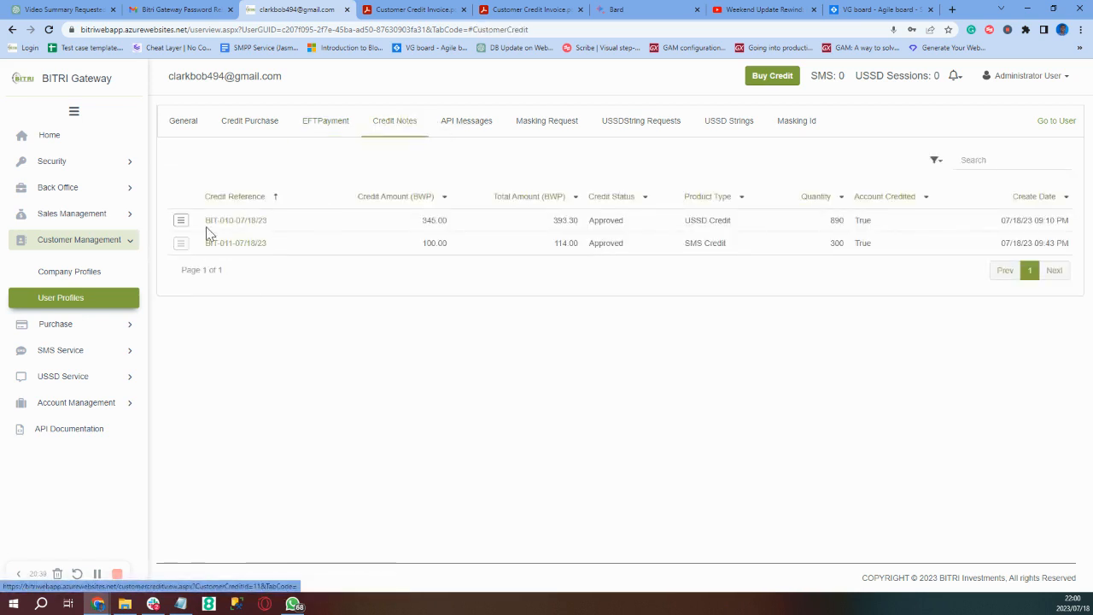
Examine the second user's API messages, masking requests, USSD string requests, USSD strings and masking IDs
left_click(481, 124)
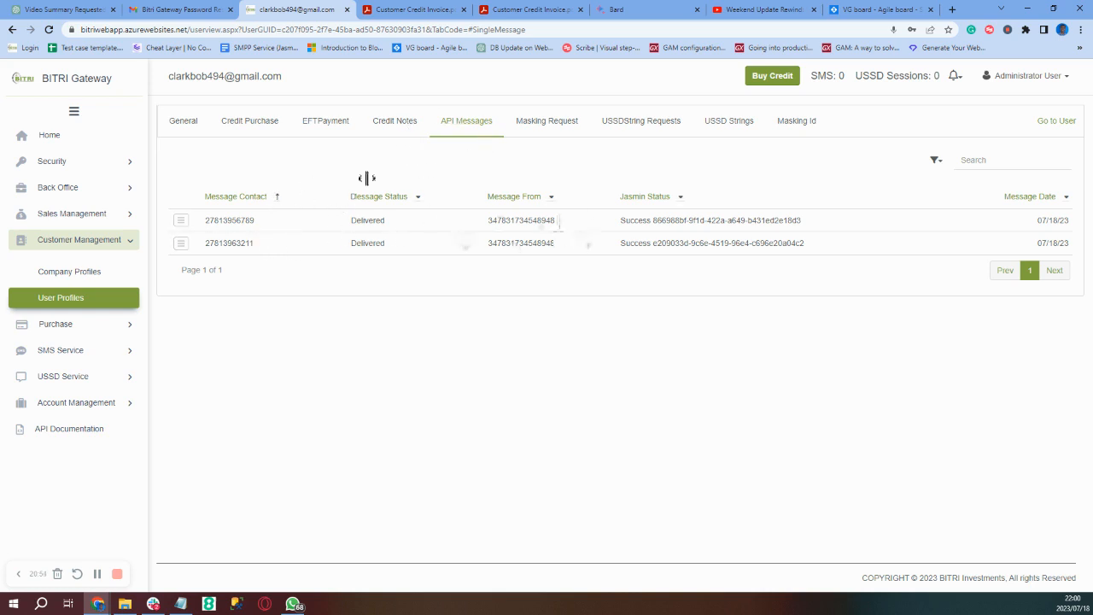
left_click(529, 138)
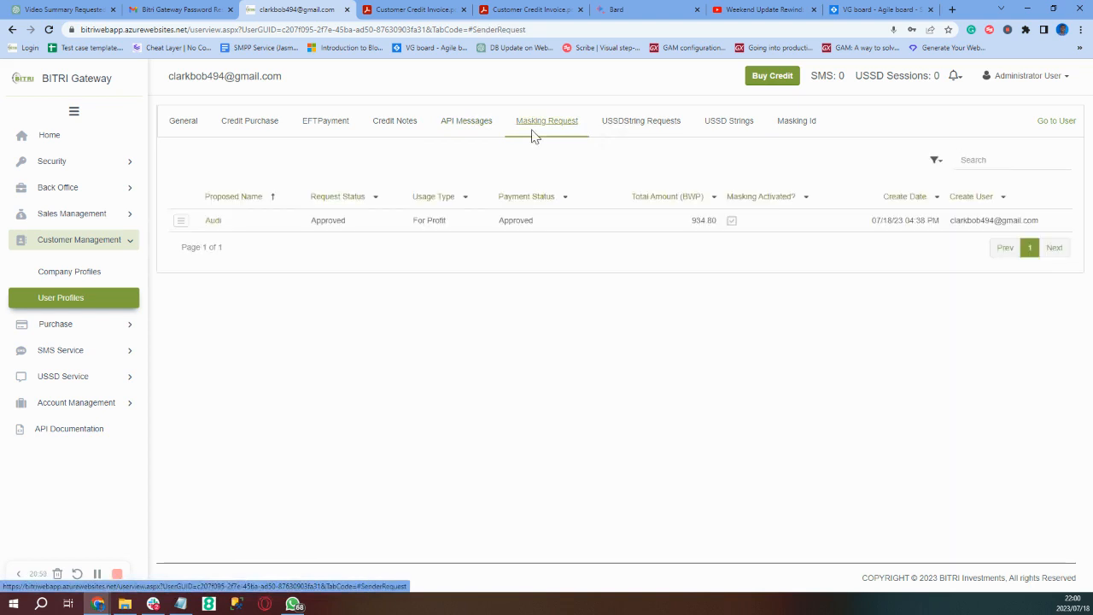
left_click(632, 135)
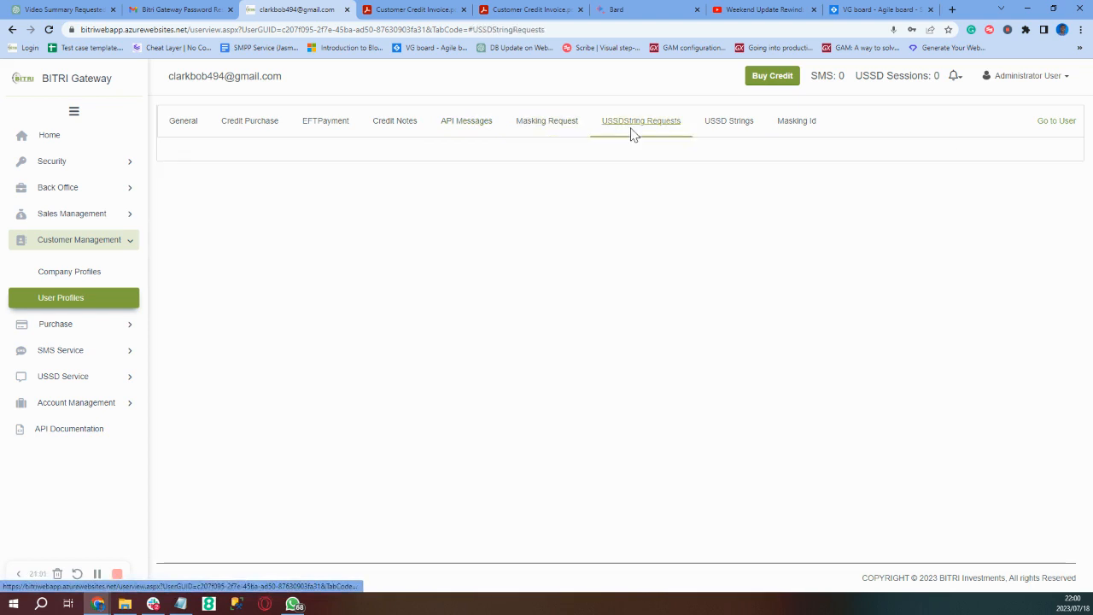
left_click(724, 139)
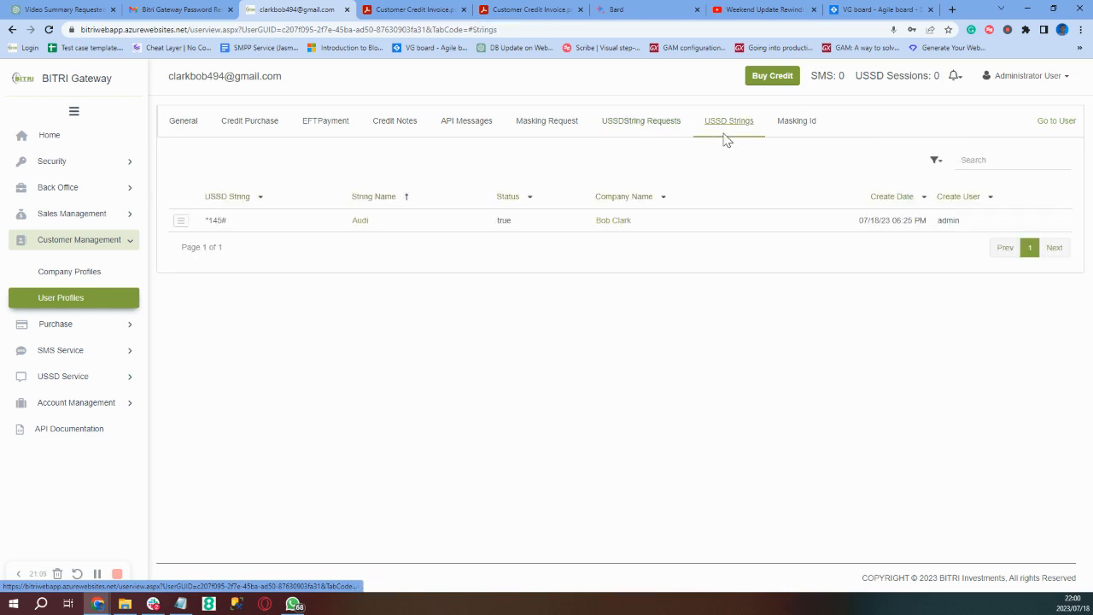
left_click(809, 130)
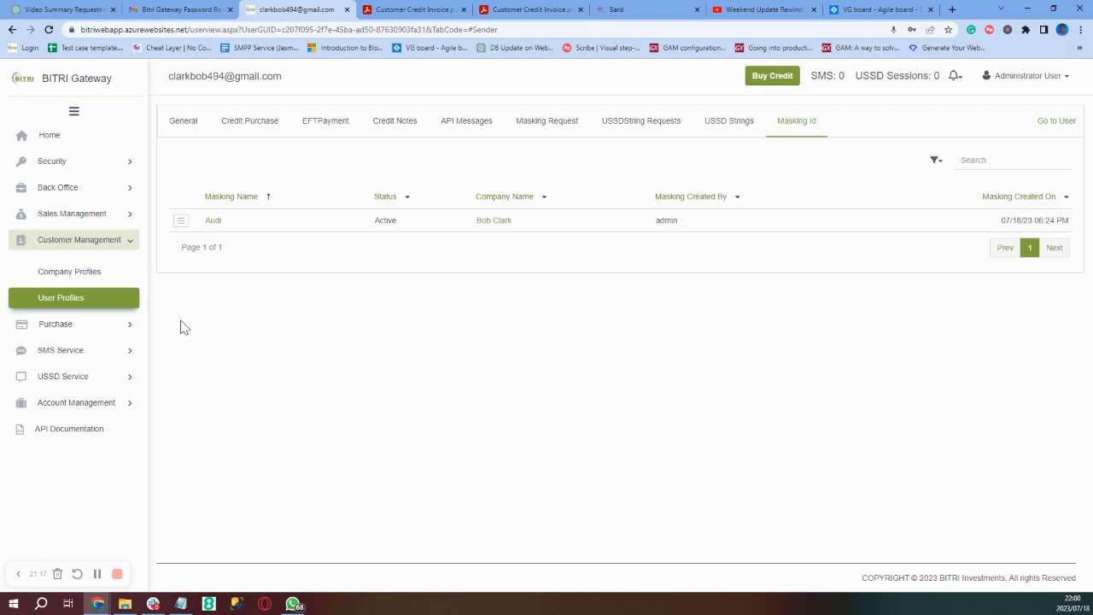
left_click(130, 247)
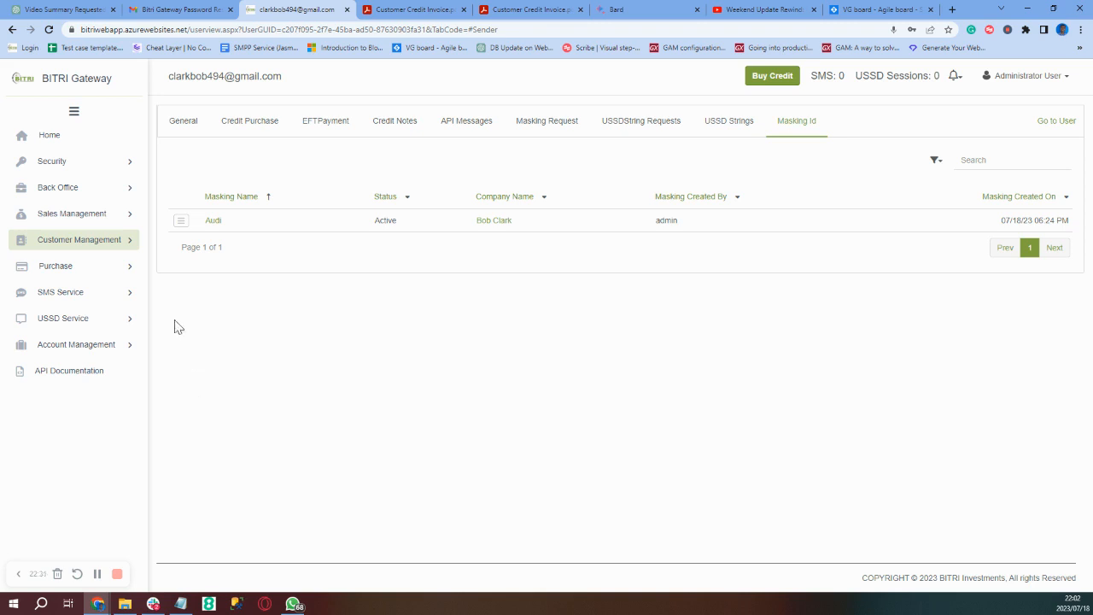
left_click(132, 220)
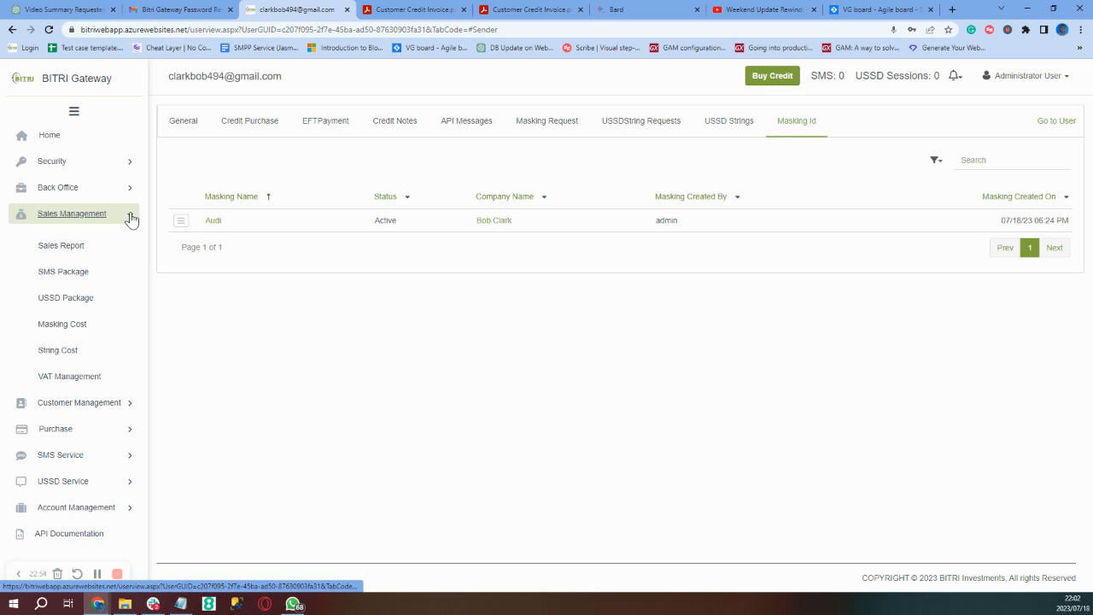
left_click(130, 219)
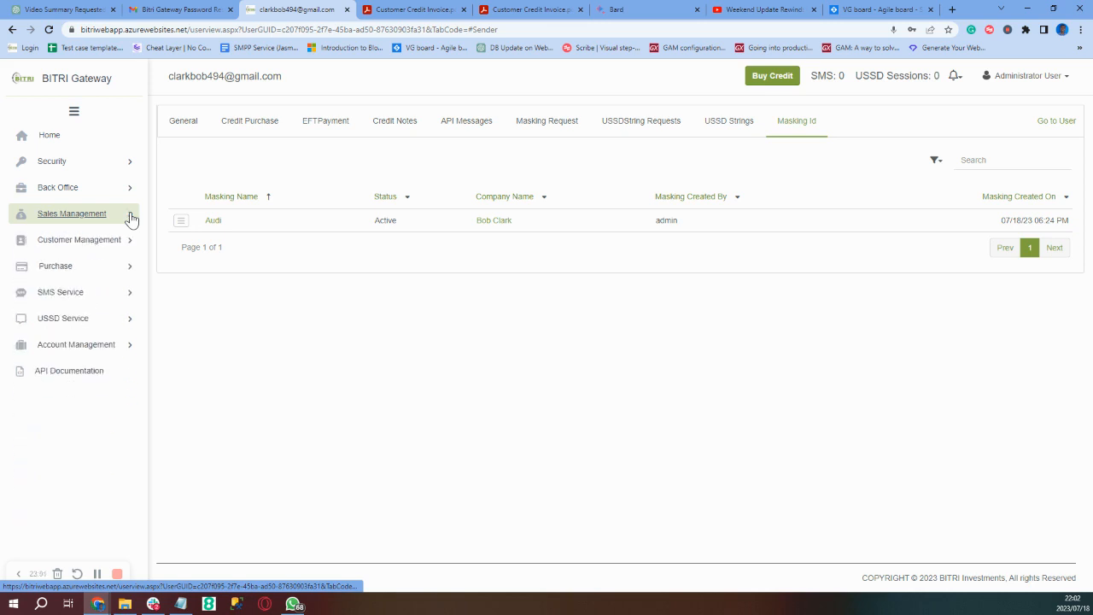